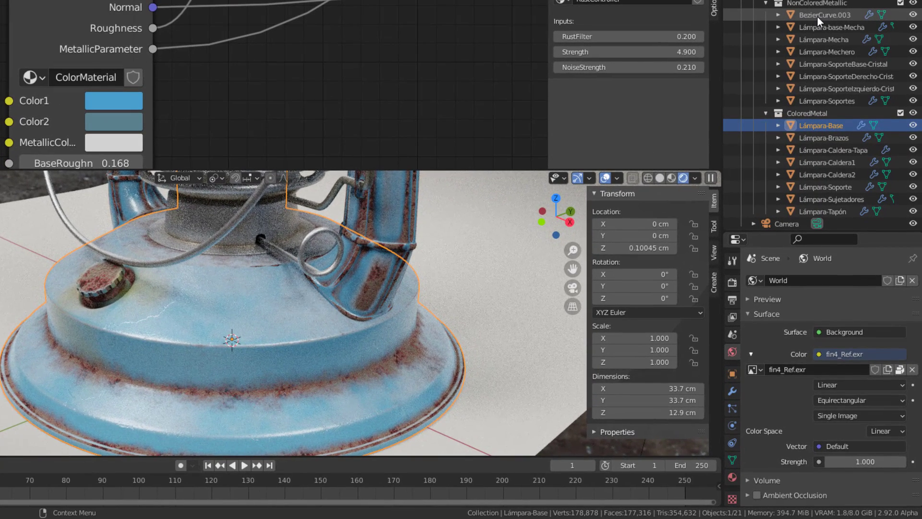
# Assign ColorOfLantern to the BezierCurve.003 wire, then duplicate it as ColorOfLantern.001
pyautogui.click(818, 16)
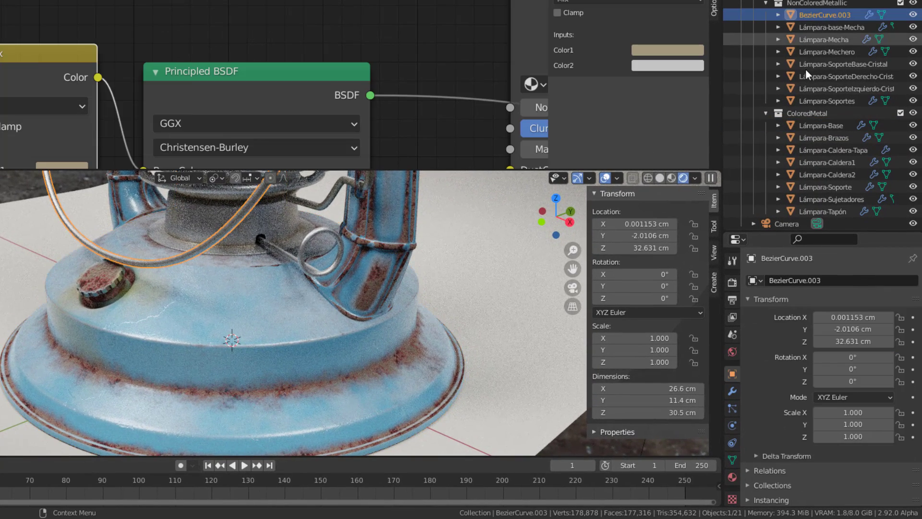
pyautogui.click(731, 477)
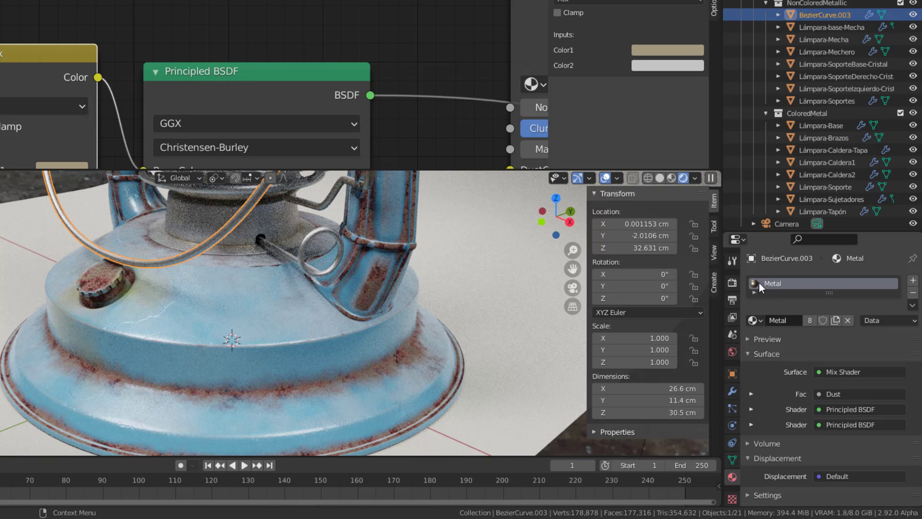
pyautogui.click(756, 320)
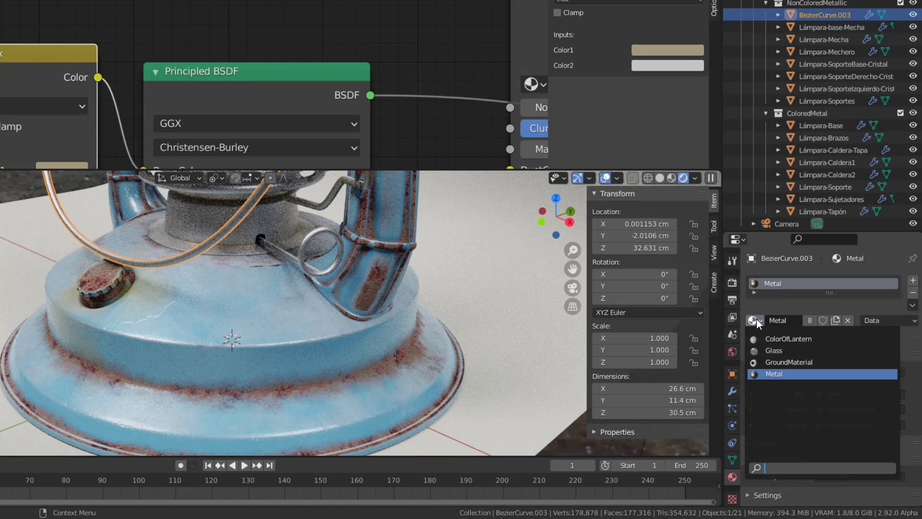
pyautogui.click(780, 338)
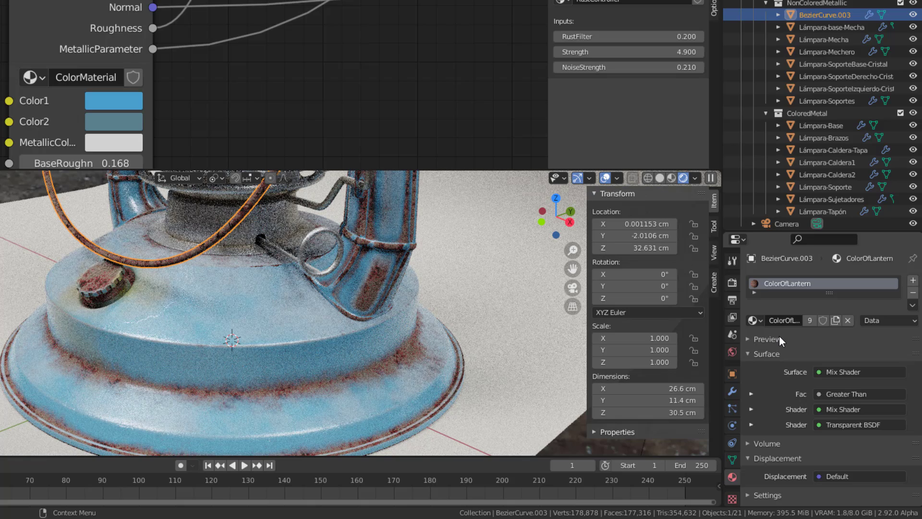
pyautogui.click(837, 320)
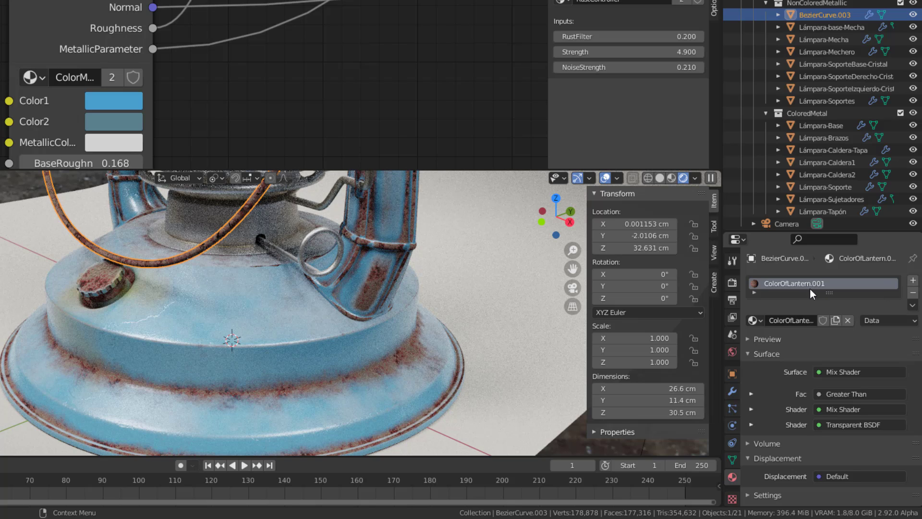
# Rename the wire's ColorOfLantern.001 material to 'MetallicMaterial'
pyautogui.click(816, 320)
pyautogui.write('M')
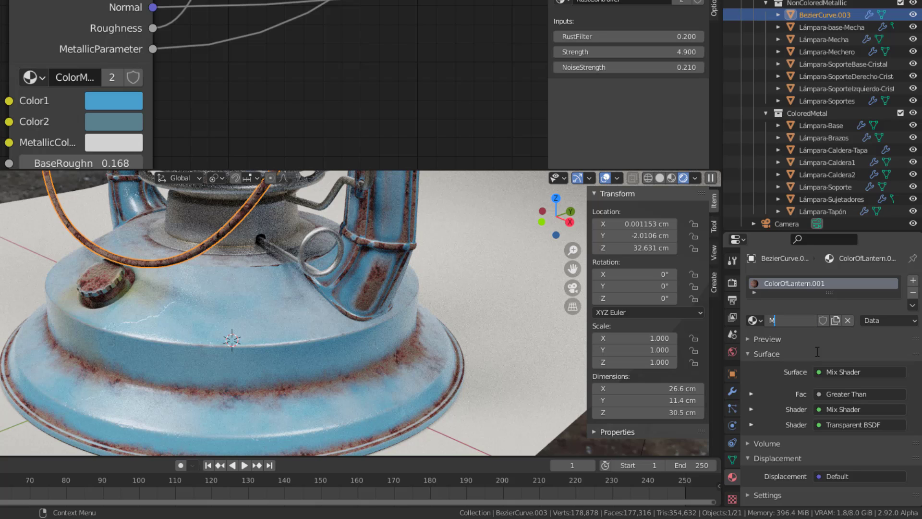
pyautogui.write('etallicMaterial')
pyautogui.press('Return')
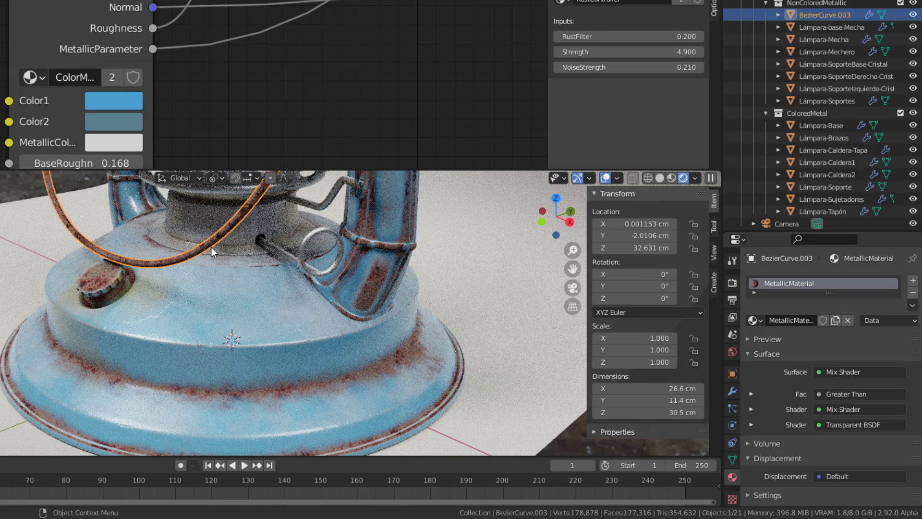
# Select Lámpara-base-Mecha through Lámpara-Soportes plus BezierCurve.003, and link the wire's material to them
pyautogui.click(836, 26)
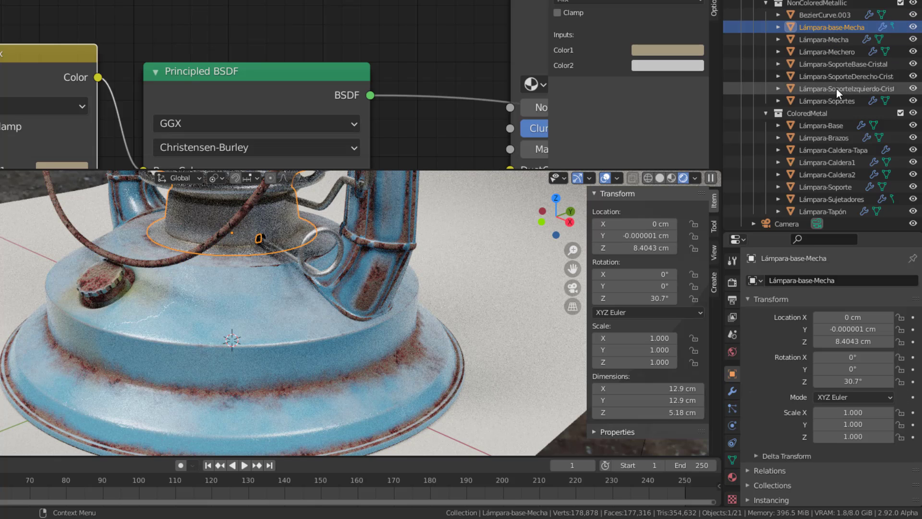
pyautogui.keyDown('shift'); pyautogui.click(841, 100); pyautogui.keyUp('shift')
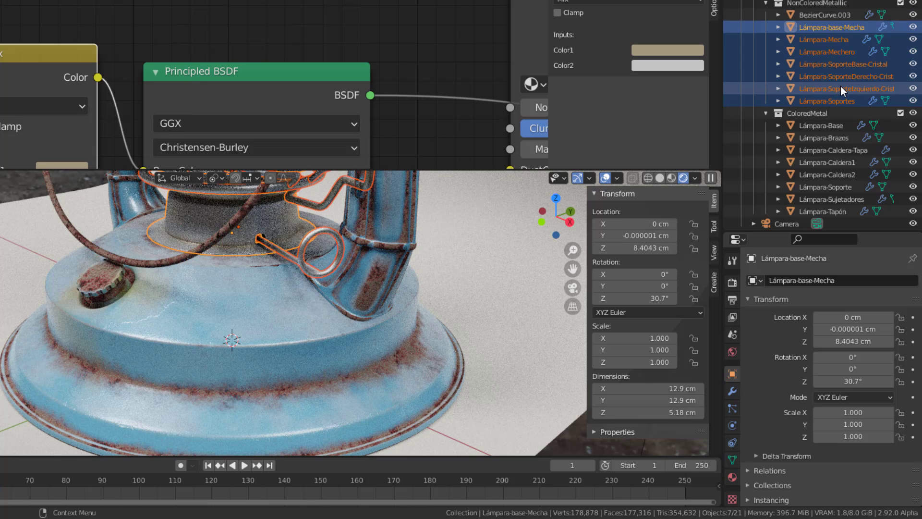
pyautogui.keyDown('ctrl'); pyautogui.click(832, 16); pyautogui.keyUp('ctrl')
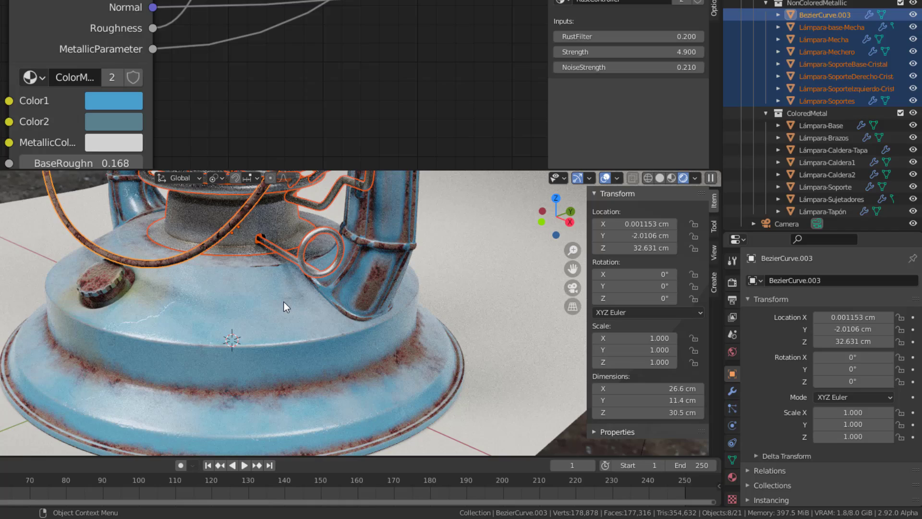
pyautogui.hotkey('ctrl', 'l')
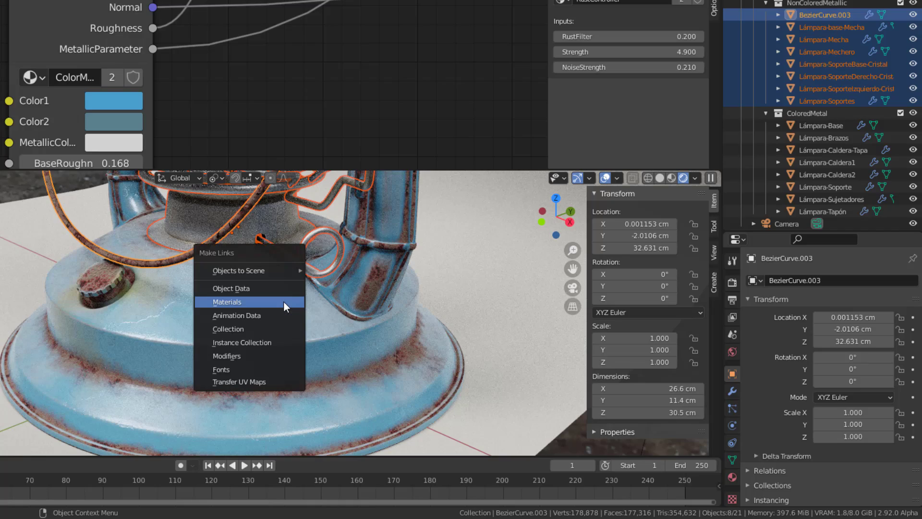
pyautogui.click(284, 302)
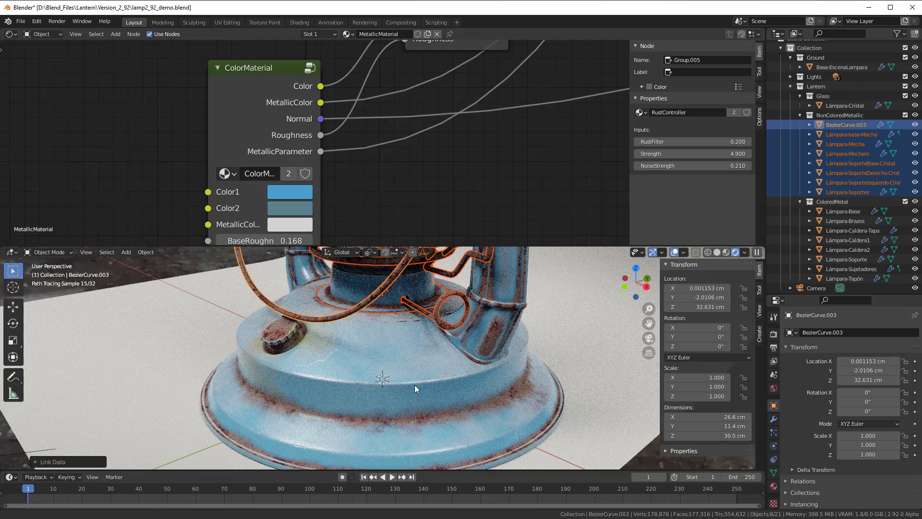
# Navigate the MetallicMaterial node tree to the RustController group node
pyautogui.scroll(3, 414, 384)
pyautogui.scroll(3, 418, 398)
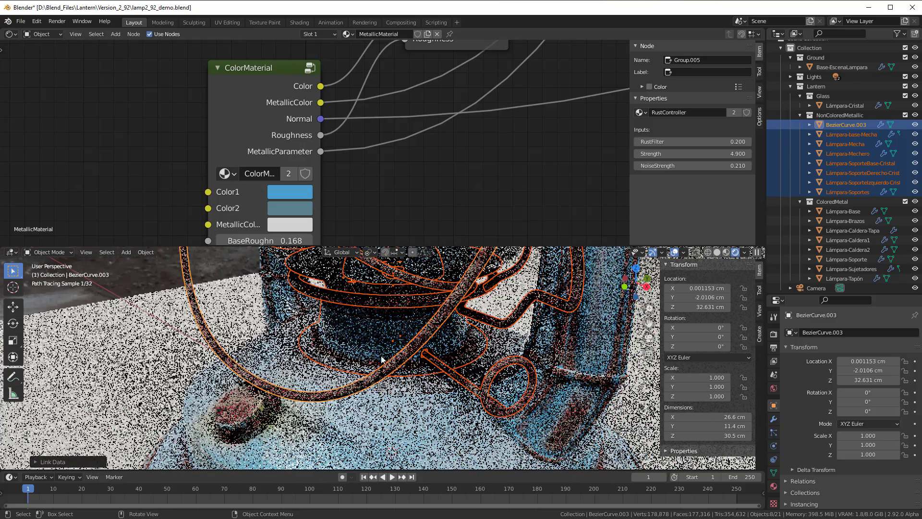
pyautogui.scroll(3, 354, 332)
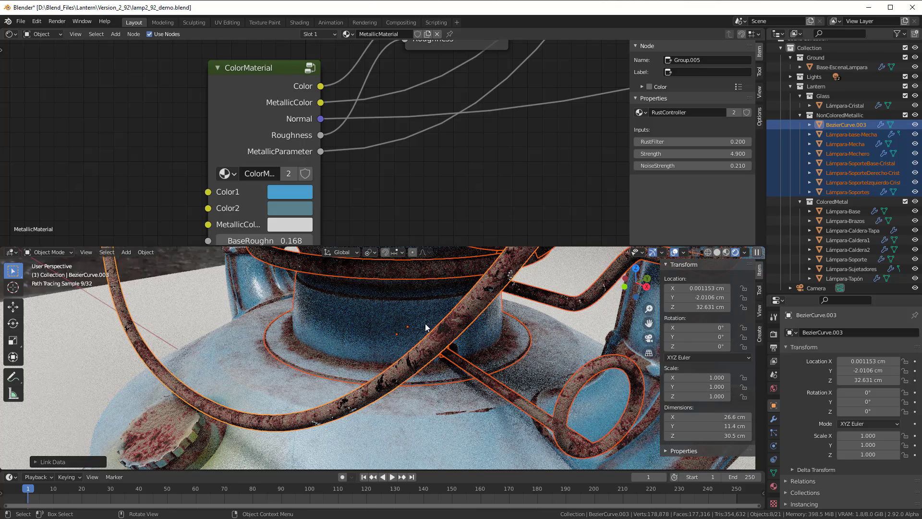
pyautogui.scroll(-4, 367, 168)
pyautogui.moveTo(421, 155); pyautogui.dragTo(254, 178, button='middle')
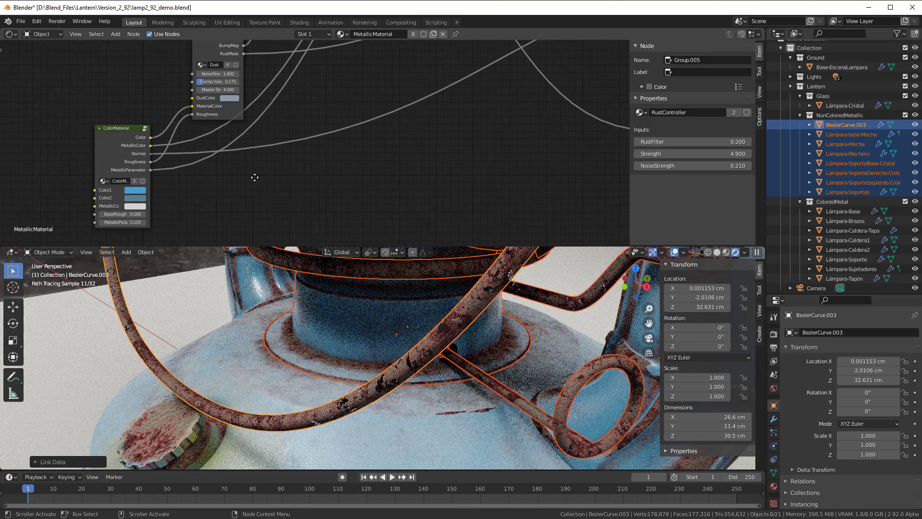
pyautogui.scroll(-2, 367, 178)
pyautogui.moveTo(459, 183); pyautogui.dragTo(311, 202, button='middle')
pyautogui.scroll(7, 319, 201)
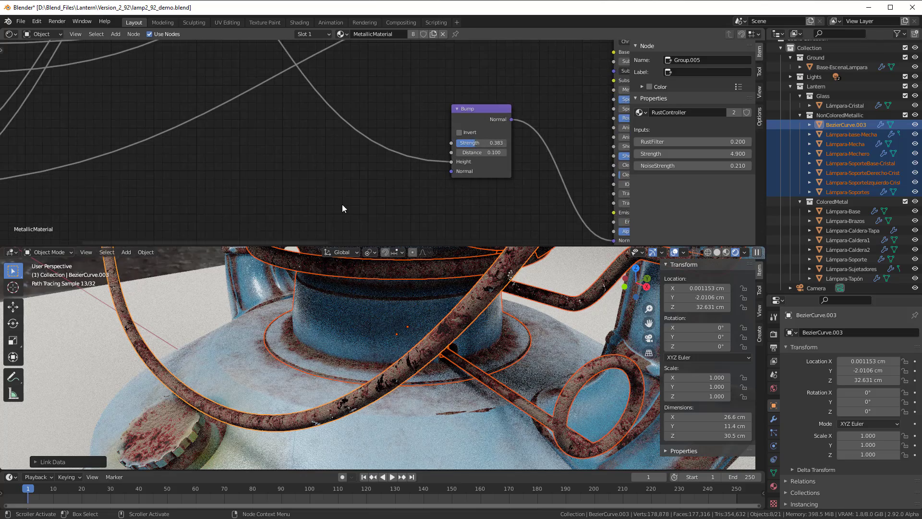
pyautogui.scroll(-8, 387, 209)
pyautogui.scroll(-2, 339, 172)
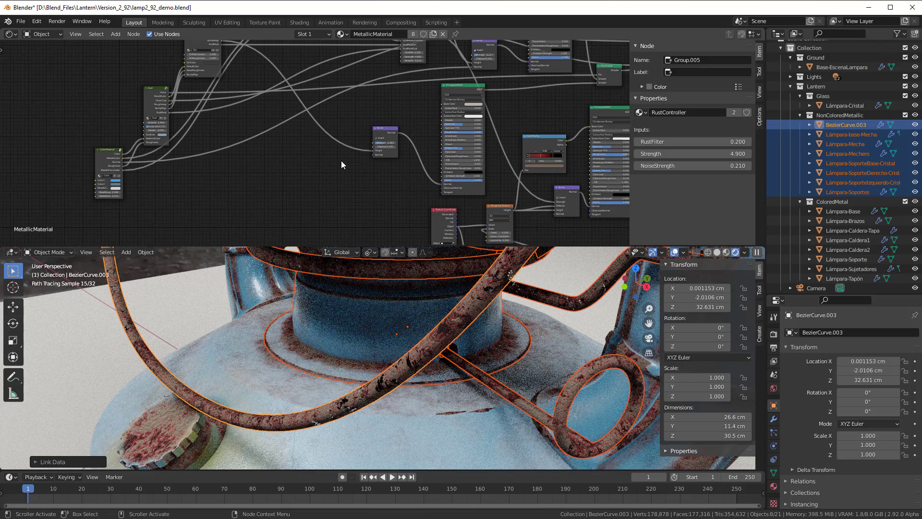
pyautogui.moveTo(382, 163); pyautogui.dragTo(291, 106, button='middle')
pyautogui.scroll(1, 342, 202)
pyautogui.scroll(6, 338, 226)
pyautogui.scroll(4, 336, 209)
# Set RustController's RustFilter from 0.200 to 3.000
pyautogui.click(418, 158)
pyautogui.write('3')
pyautogui.press('Return')
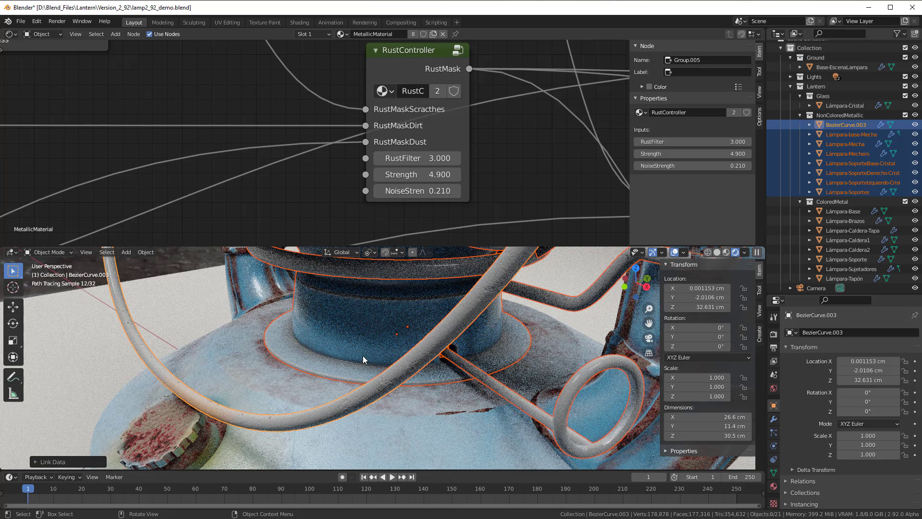
pyautogui.scroll(3, 368, 359)
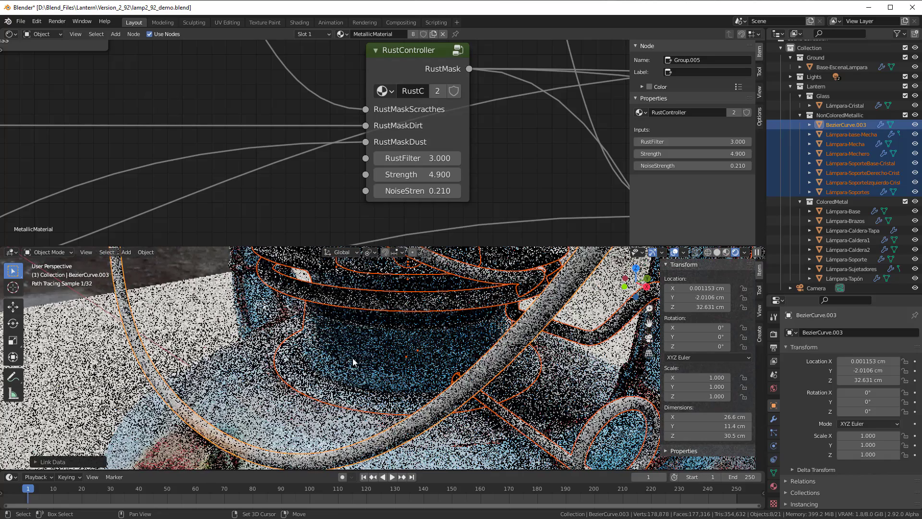
pyautogui.scroll(2, 385, 364)
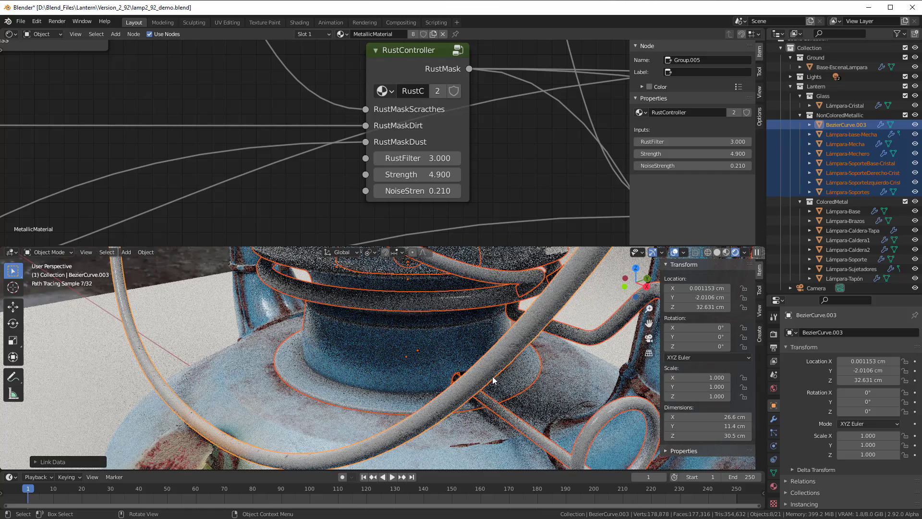
pyautogui.scroll(-1, 425, 341)
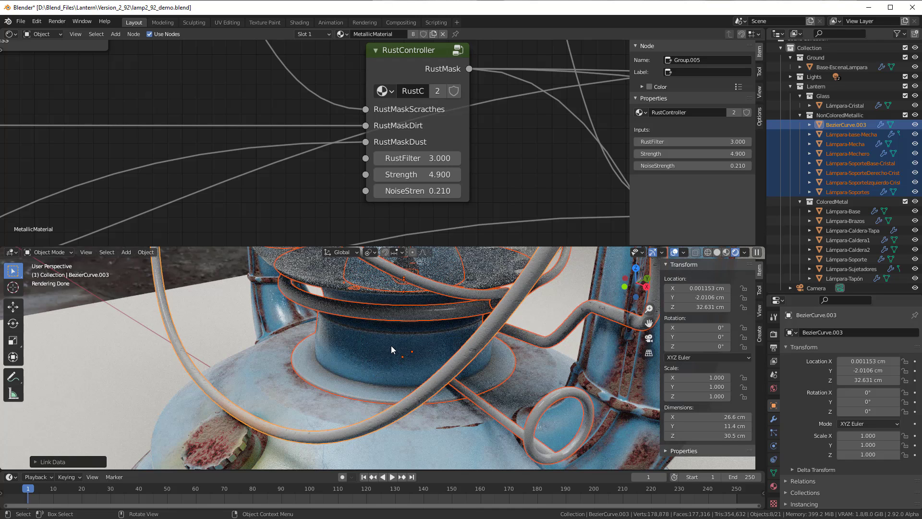
# Select only the BezierCurve.003 wire and show its MetallicMaterial properties
pyautogui.click(376, 357)
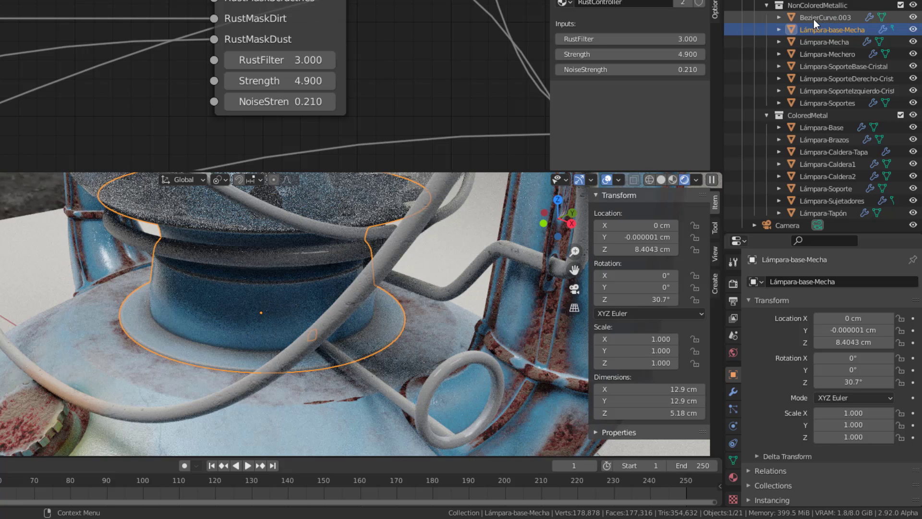
pyautogui.click(814, 19)
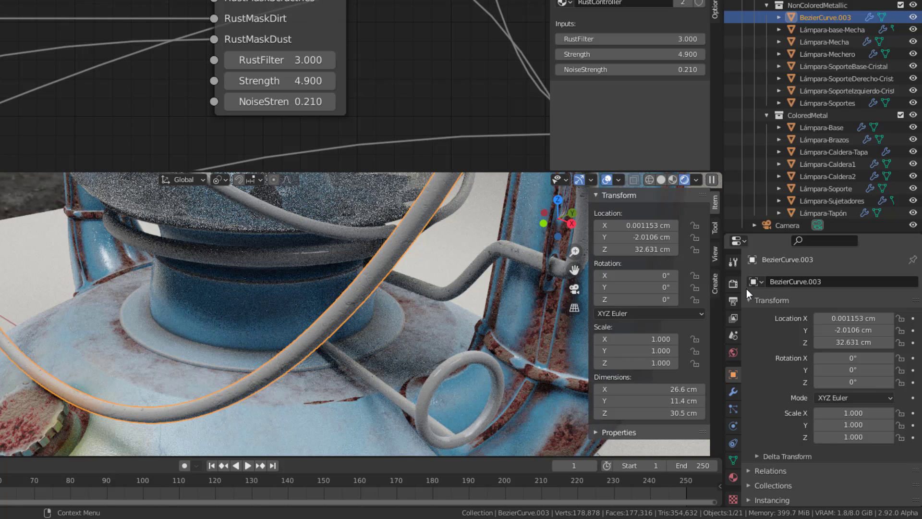
pyautogui.click(734, 478)
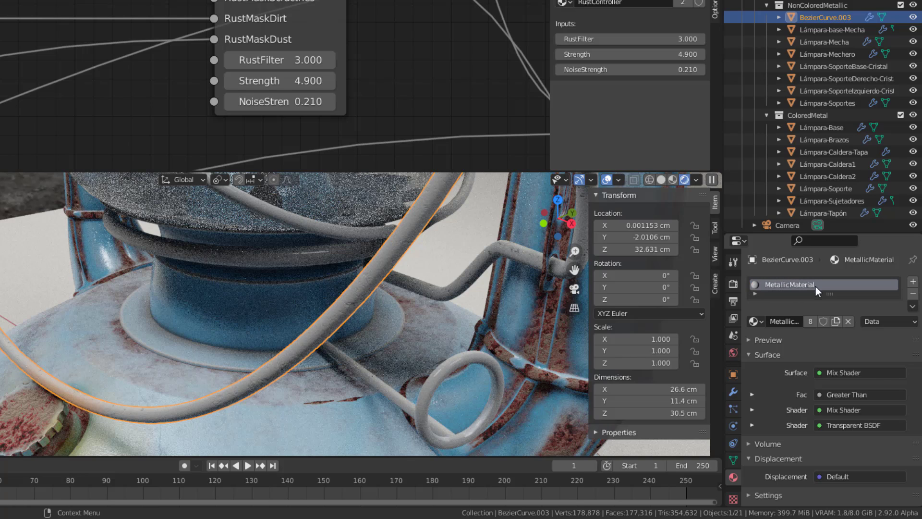
# Duplicate MetallicMaterial for the wire and rename the copy 'MetallicWireMaterial'
pyautogui.click(835, 323)
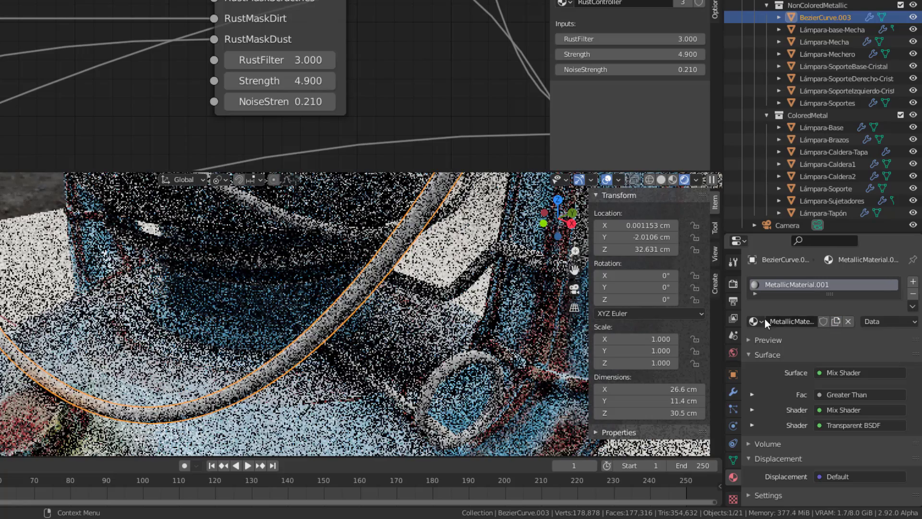
pyautogui.doubleClick(789, 320)
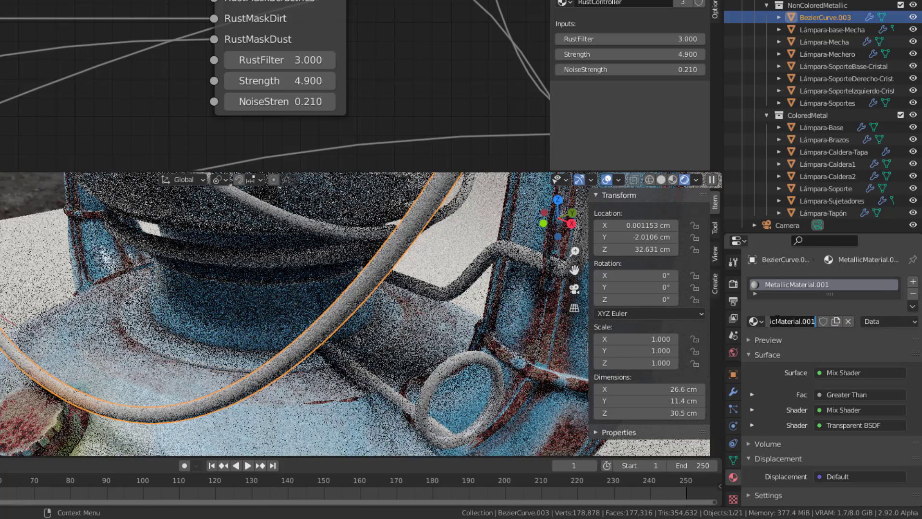
pyautogui.click(778, 320)
pyautogui.write('W')
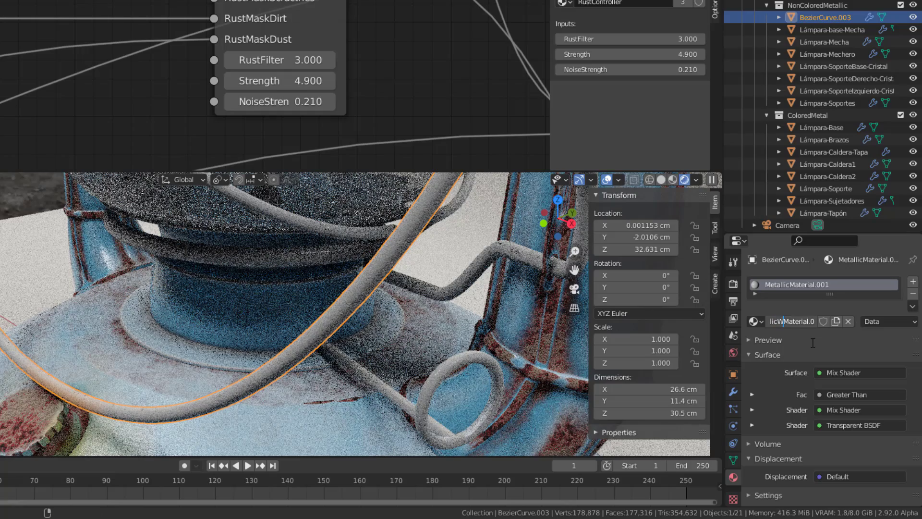
pyautogui.write('ire')
pyautogui.press('End')
pyautogui.press('BackSpace')
pyautogui.press('BackSpace')
pyautogui.press('BackSpace')
pyautogui.press('BackSpace')
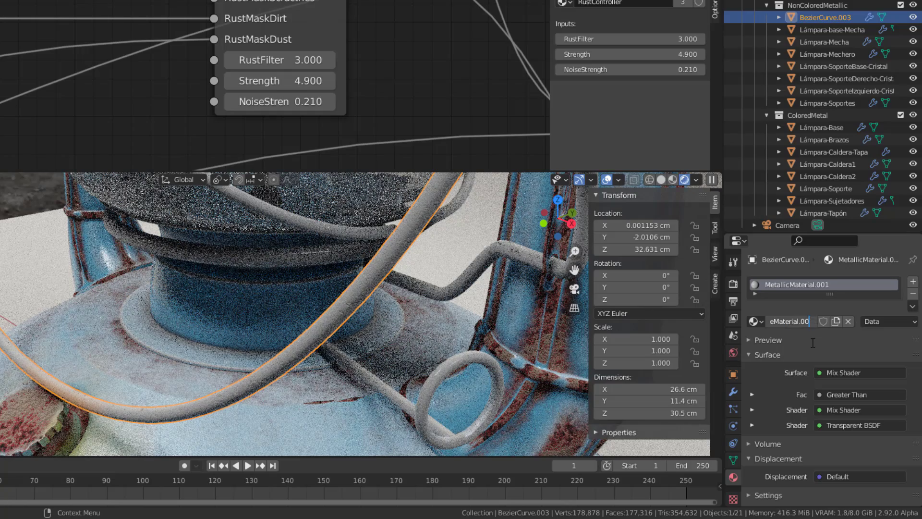
pyautogui.press('Return')
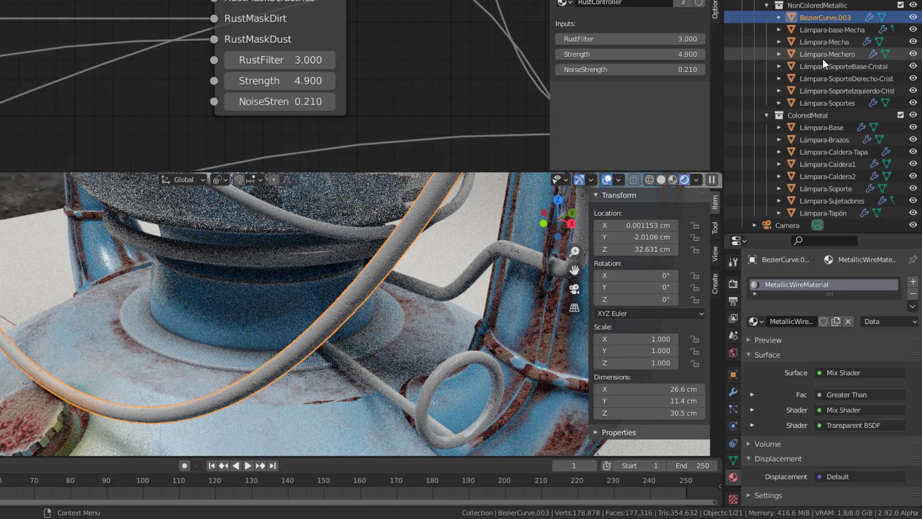
# Link MetallicWireMaterial from the wire to Lámpara-Mechero and the four Lámpara-Soporte parts
pyautogui.click(804, 56)
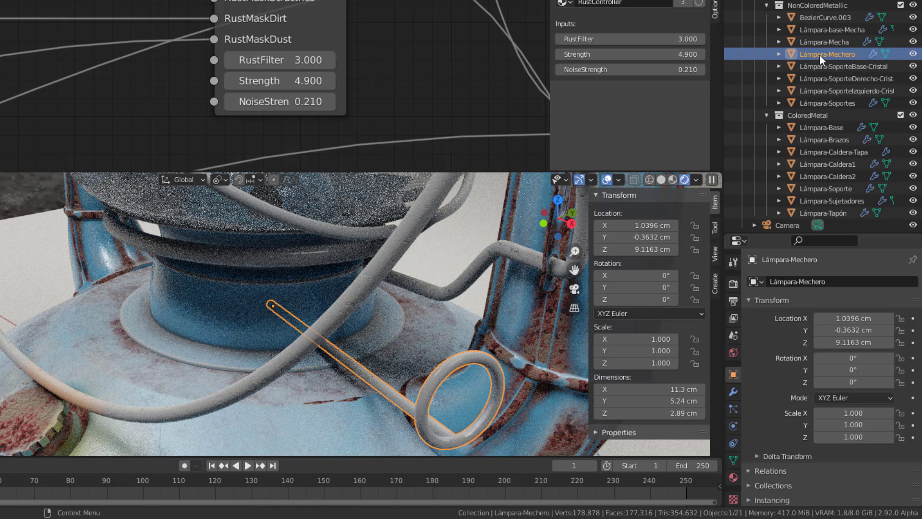
pyautogui.keyDown('shift'); pyautogui.click(826, 104); pyautogui.keyUp('shift')
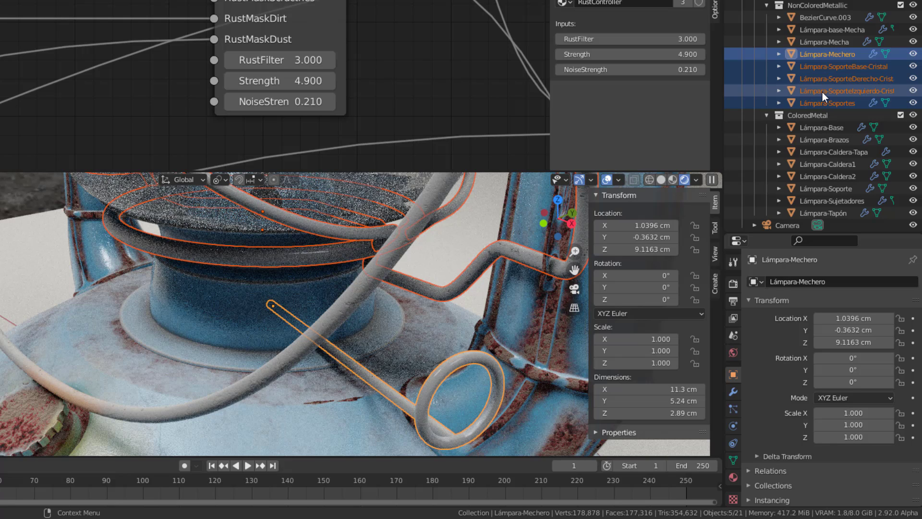
pyautogui.keyDown('ctrl'); pyautogui.click(810, 16); pyautogui.keyUp('ctrl')
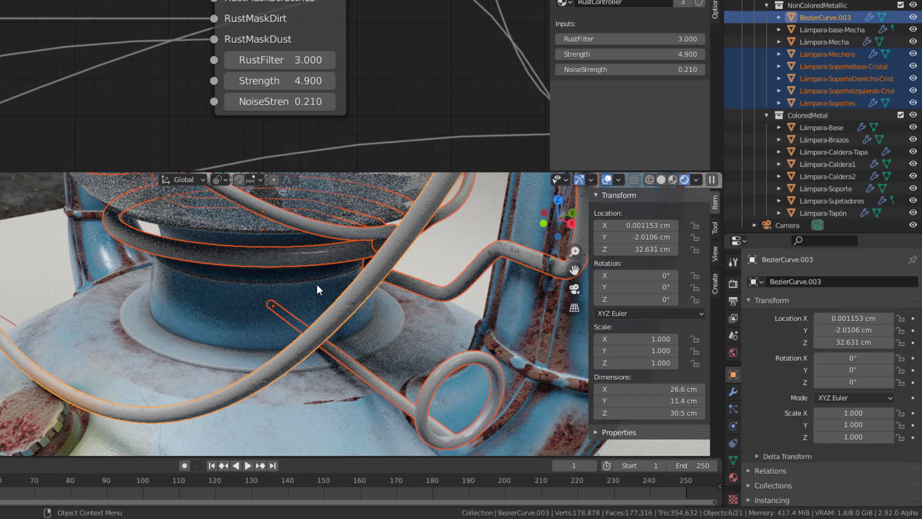
pyautogui.hotkey('ctrl', 'l')
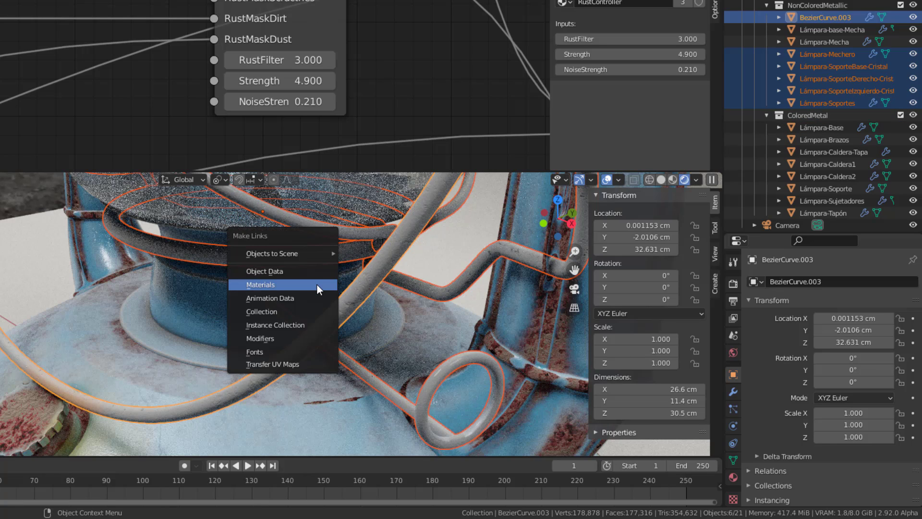
pyautogui.click(316, 284)
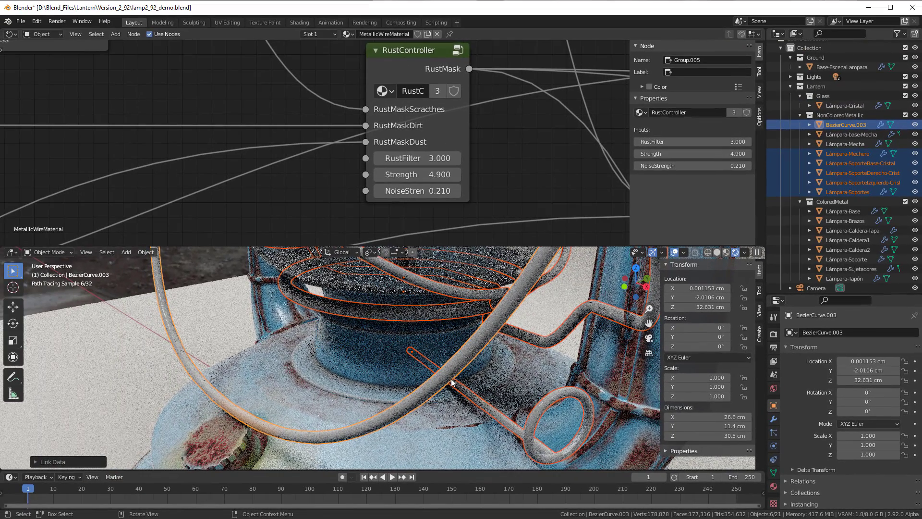
pyautogui.scroll(-5, 502, 127)
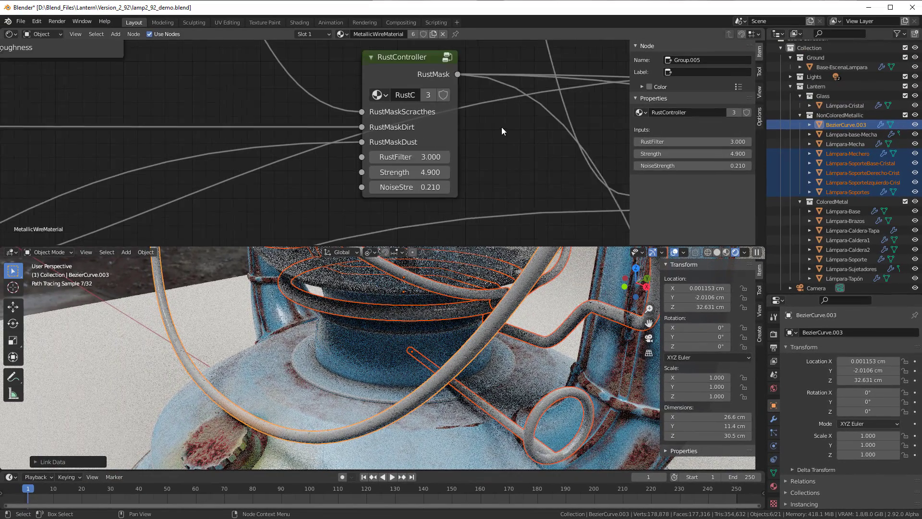
pyautogui.scroll(-6, 550, 183)
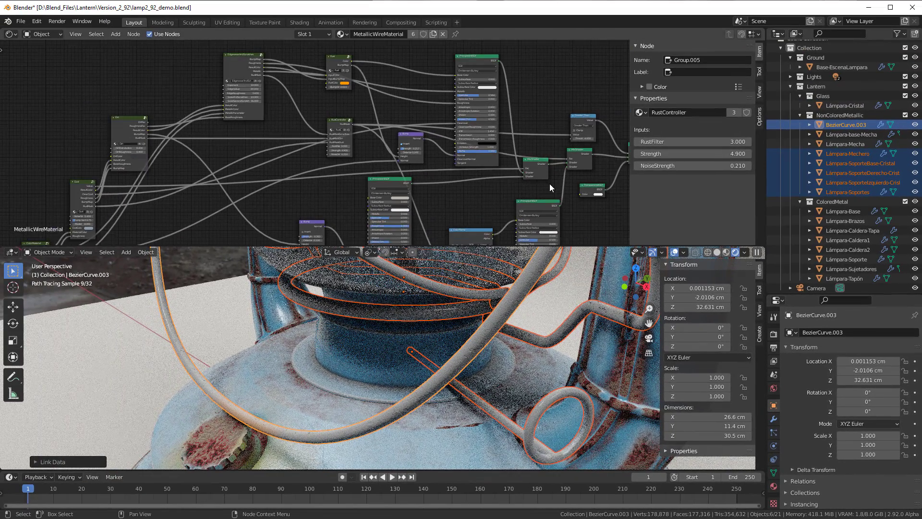
pyautogui.moveTo(550, 183); pyautogui.dragTo(407, 197, button='middle')
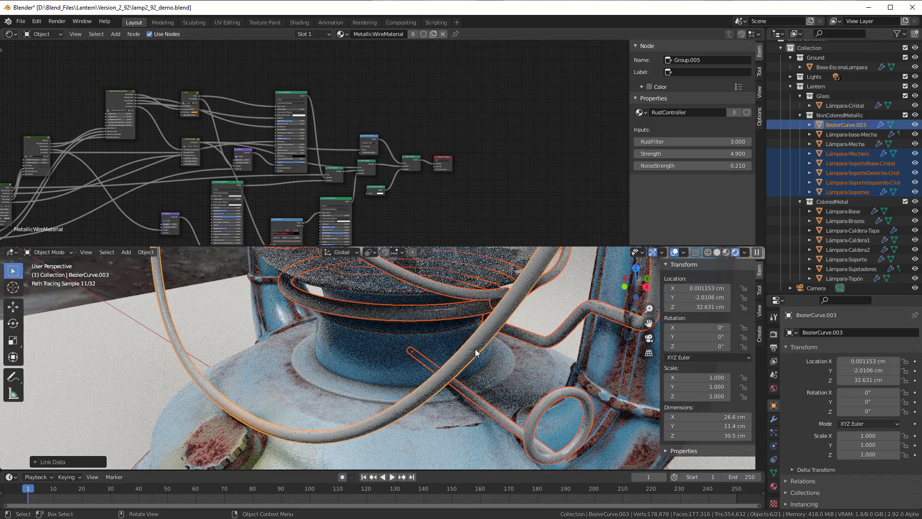
pyautogui.click(488, 338)
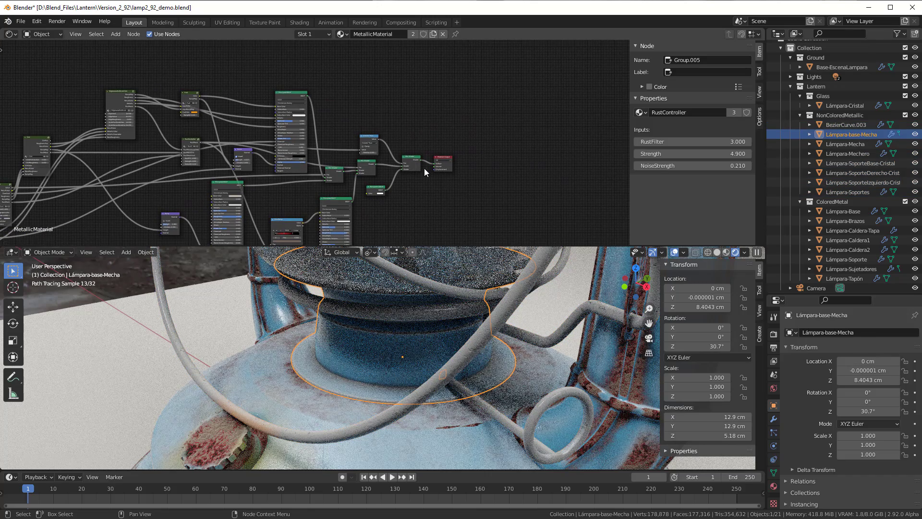
pyautogui.click(519, 296)
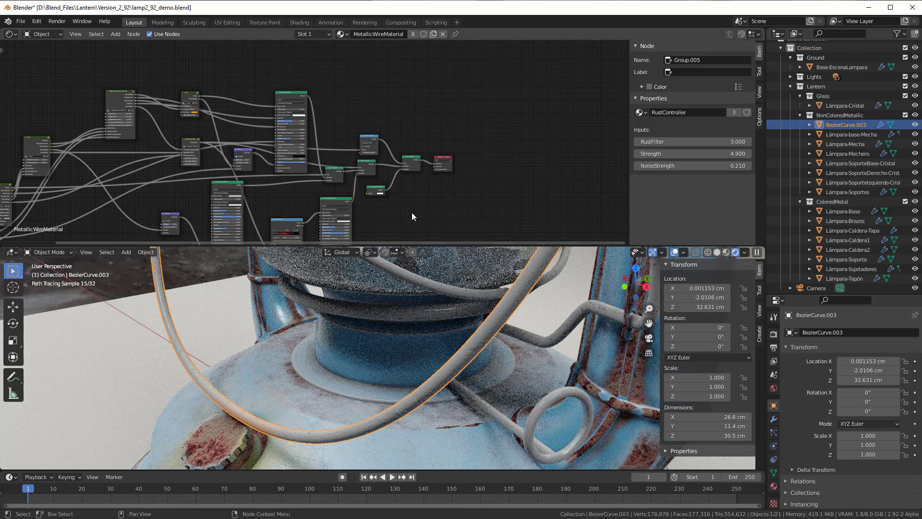
pyautogui.scroll(5, 436, 215)
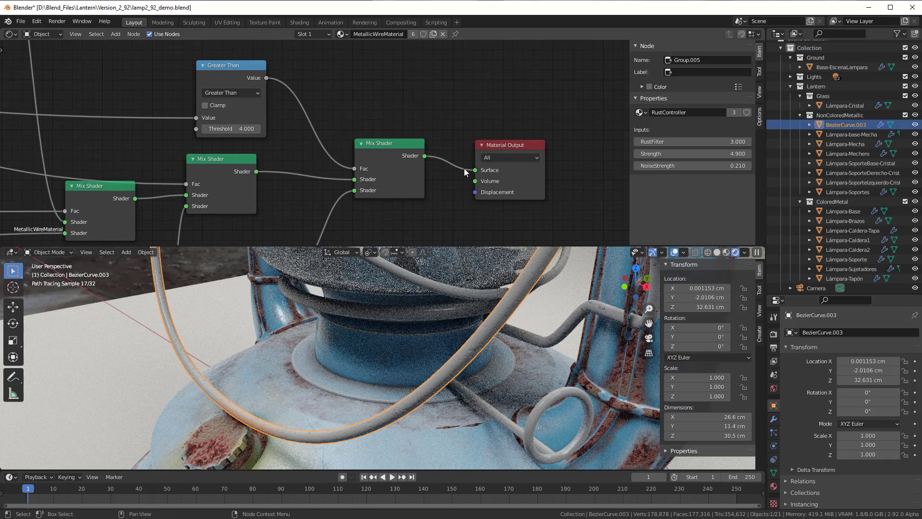
pyautogui.moveTo(476, 176); pyautogui.dragTo(449, 189)
pyautogui.scroll(-5, 422, 319)
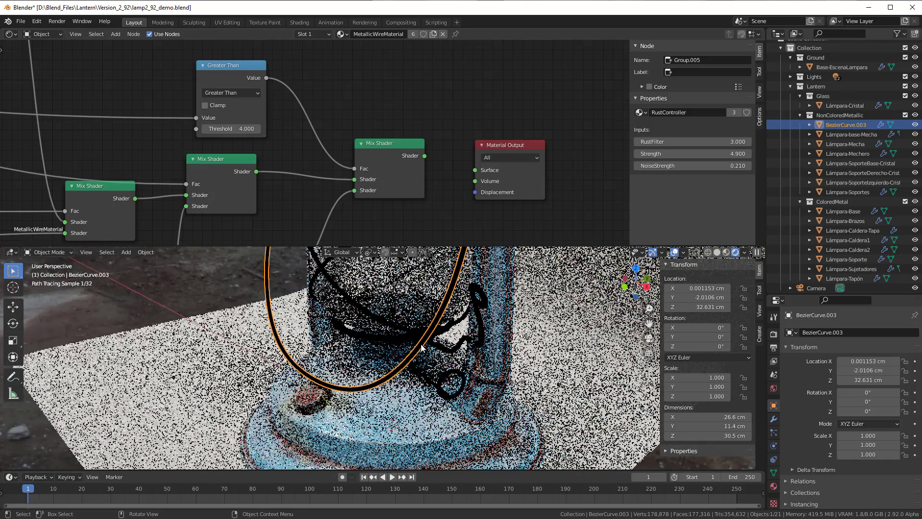
pyautogui.moveTo(399, 359); pyautogui.dragTo(439, 367, button='middle')
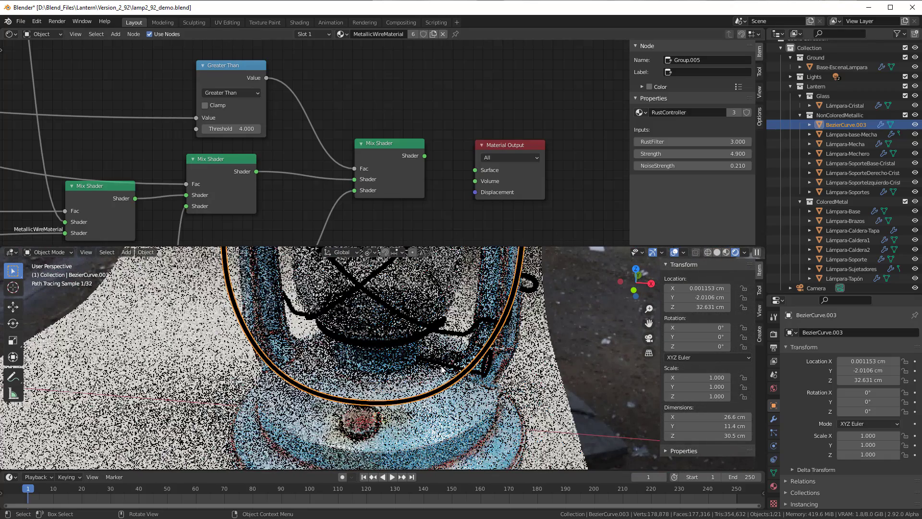
pyautogui.scroll(3, 382, 371)
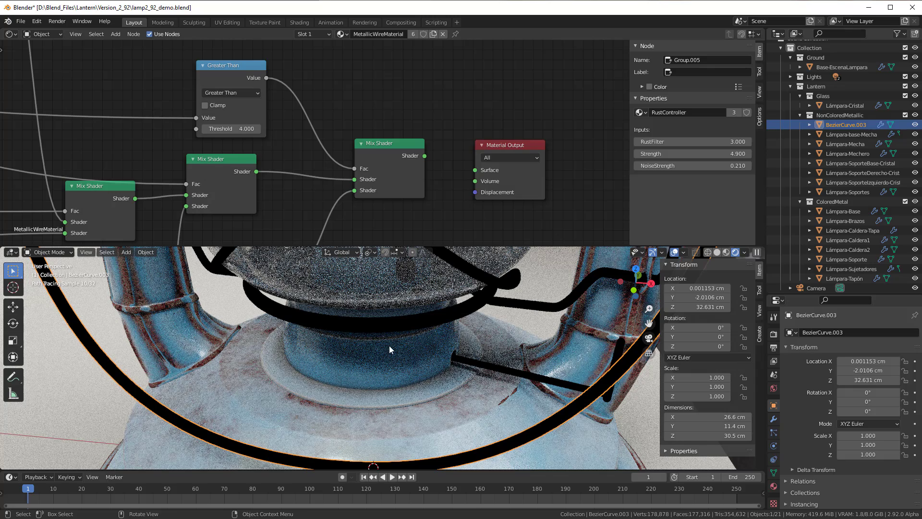
pyautogui.scroll(2, 394, 345)
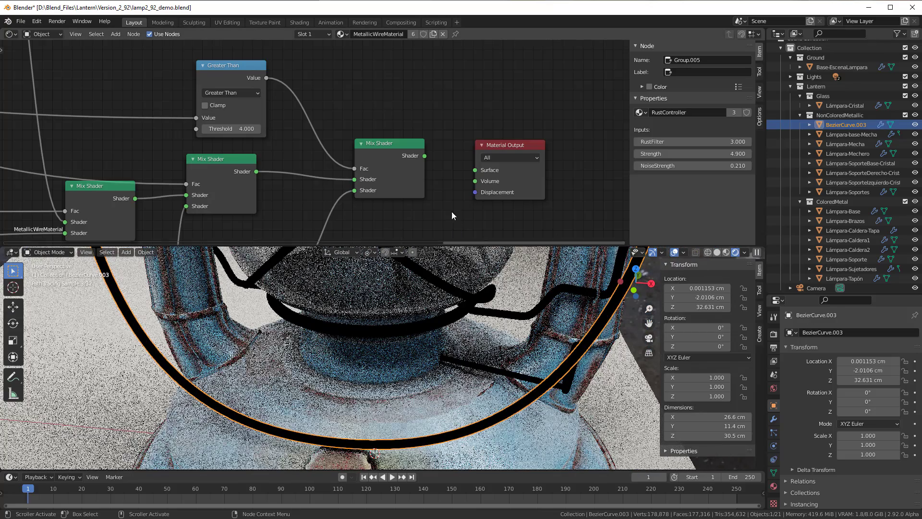
pyautogui.moveTo(425, 156); pyautogui.dragTo(483, 170)
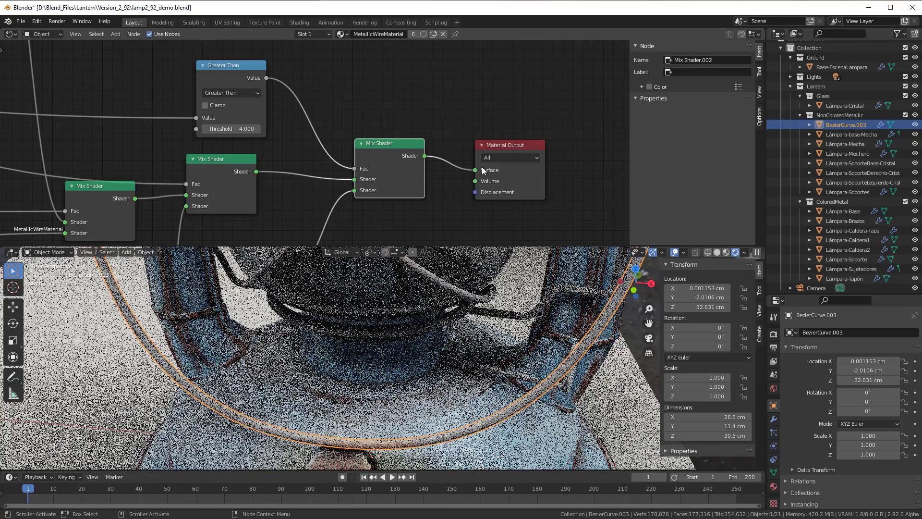
# Select Lámpara-base-Mecha and pan its MetallicMaterial node tree to the Dust and ColorMaterial nodes
pyautogui.click(391, 359)
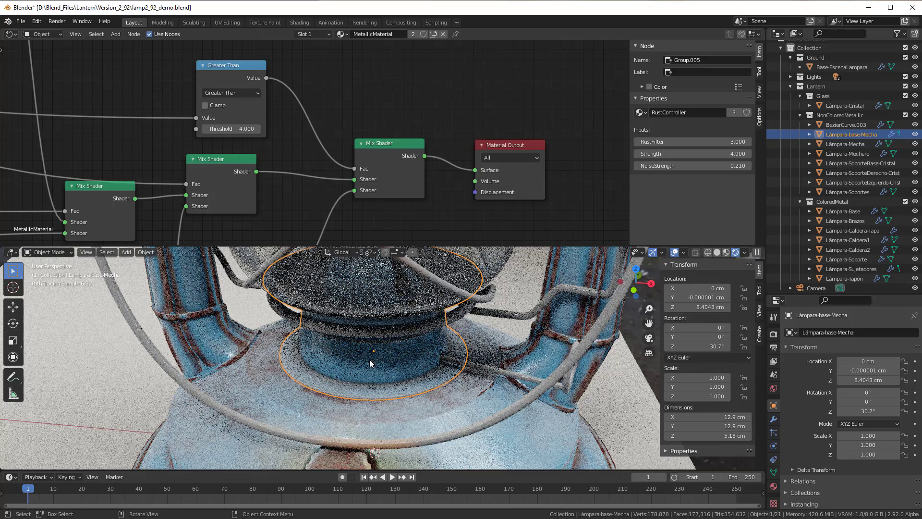
pyautogui.scroll(-4, 235, 147)
pyautogui.moveTo(245, 148); pyautogui.dragTo(567, 126, button='middle')
pyautogui.moveTo(347, 154); pyautogui.dragTo(544, 150, button='middle')
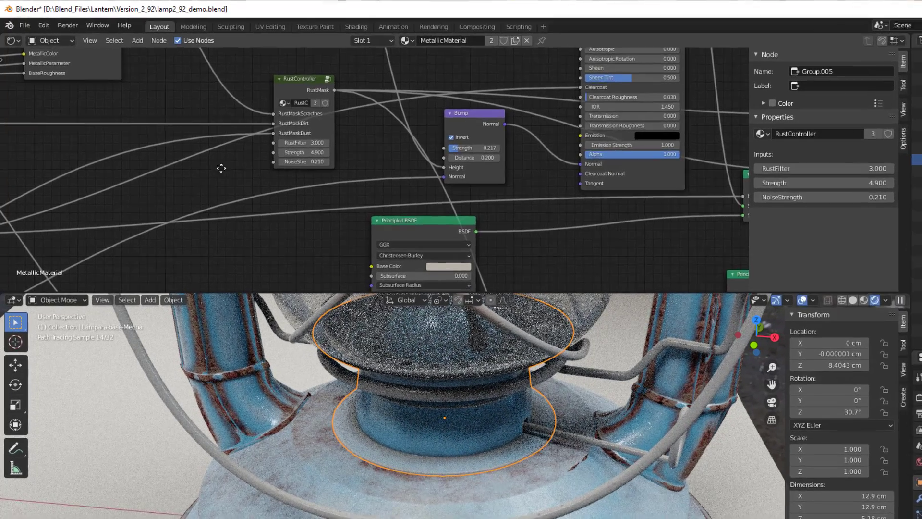
pyautogui.moveTo(187, 141); pyautogui.dragTo(532, 199, button='middle')
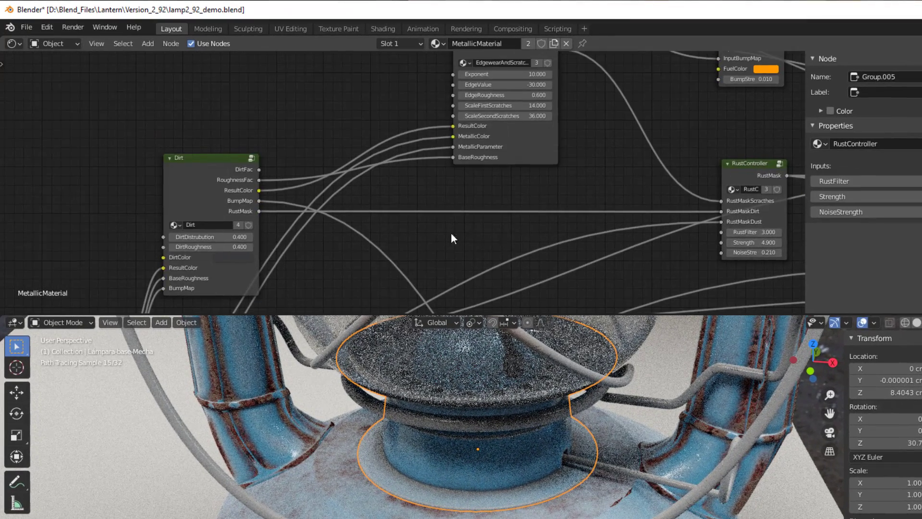
pyautogui.moveTo(451, 233); pyautogui.dragTo(720, 102, button='middle')
pyautogui.scroll(-5, 350, 252)
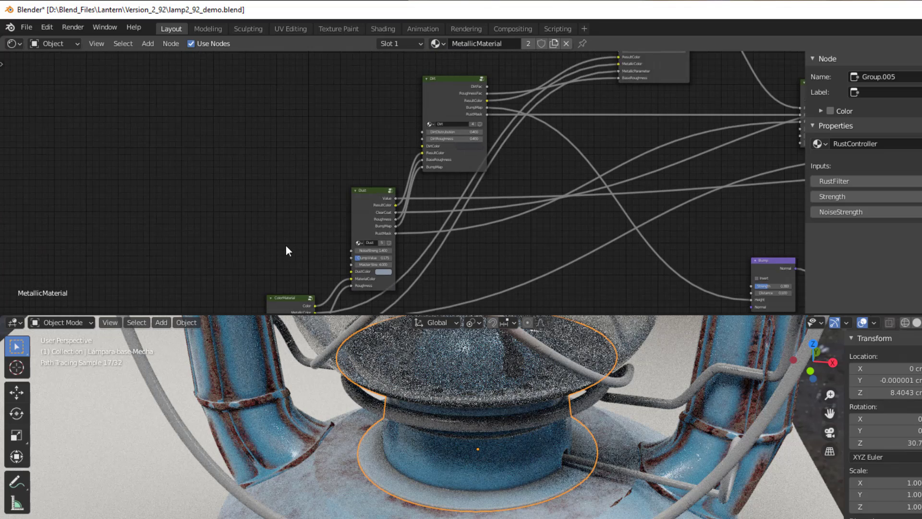
pyautogui.scroll(5, 384, 146)
# Shift the ColorMaterial group node left and frame its BaseRough and MetallicPara inputs
pyautogui.moveTo(395, 205); pyautogui.dragTo(400, 89)
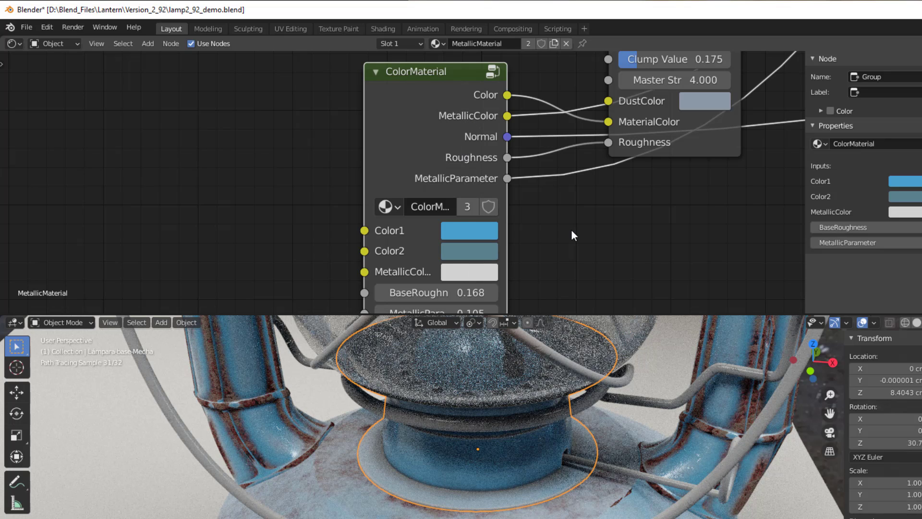
pyautogui.moveTo(437, 115); pyautogui.dragTo(355, 123)
pyautogui.moveTo(399, 222); pyautogui.dragTo(417, 182, button='middle')
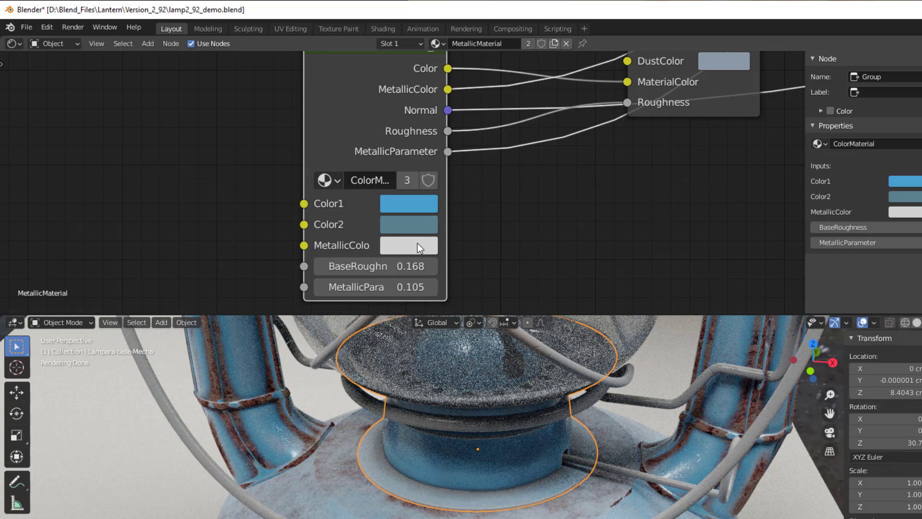
pyautogui.moveTo(524, 208); pyautogui.dragTo(452, 295, button='middle')
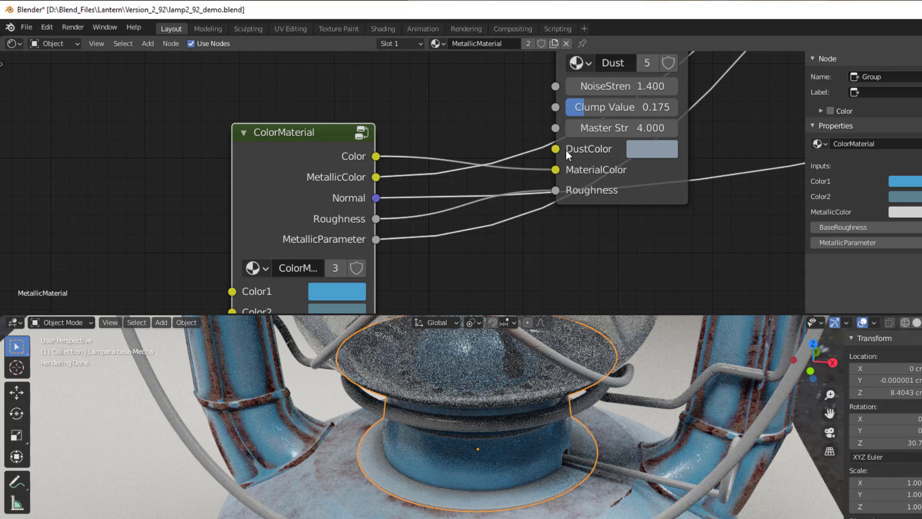
pyautogui.moveTo(422, 229); pyautogui.dragTo(545, 164, button='middle')
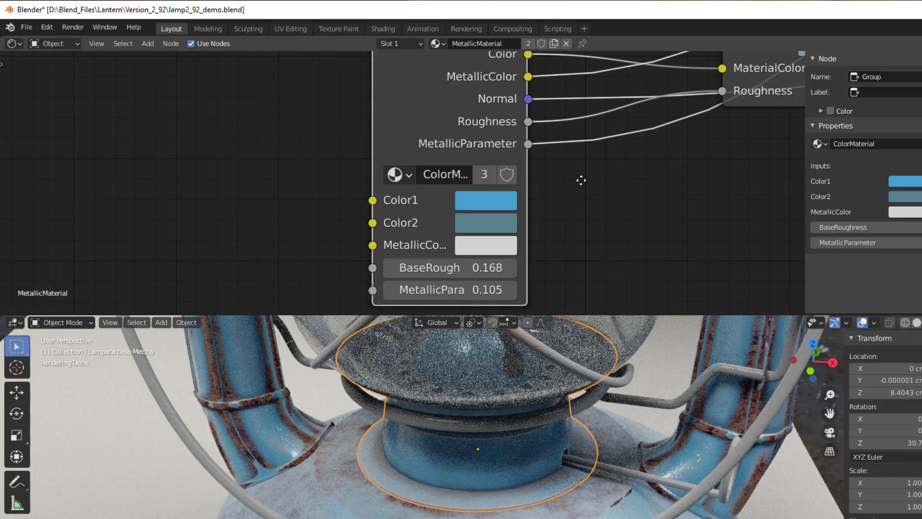
pyautogui.moveTo(583, 181); pyautogui.dragTo(640, 151, button='middle')
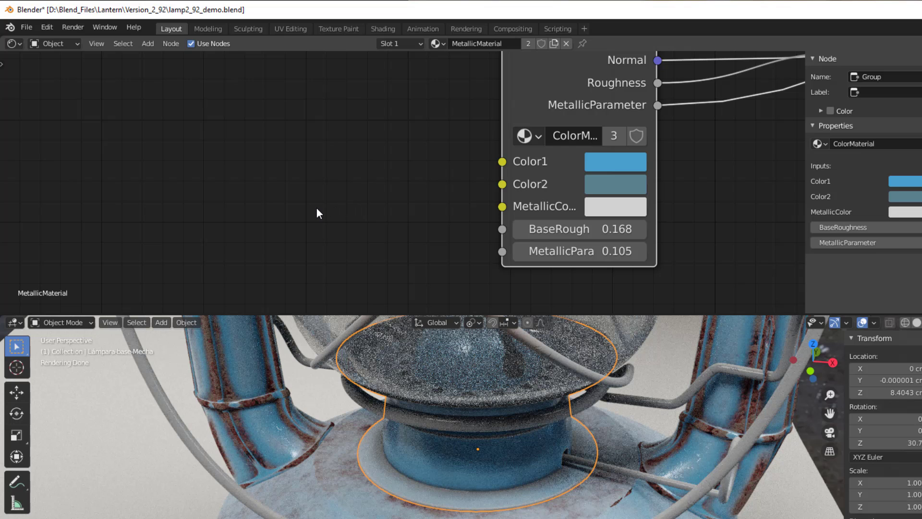
# Add an RGB node left of ColorMaterial, eyedropping the existing light grey metallic colour
pyautogui.hotkey('shift', 'a')
pyautogui.moveTo(316, 208)
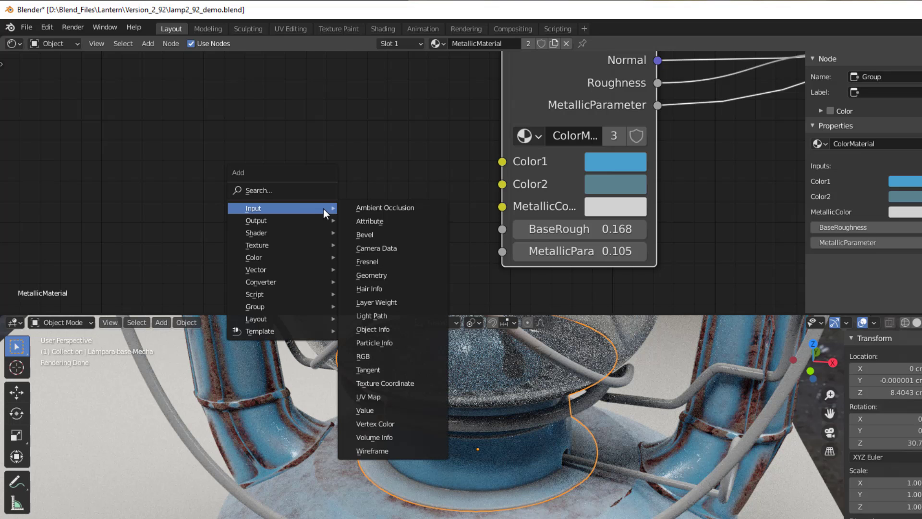
pyautogui.click(390, 357)
pyautogui.click(224, 81)
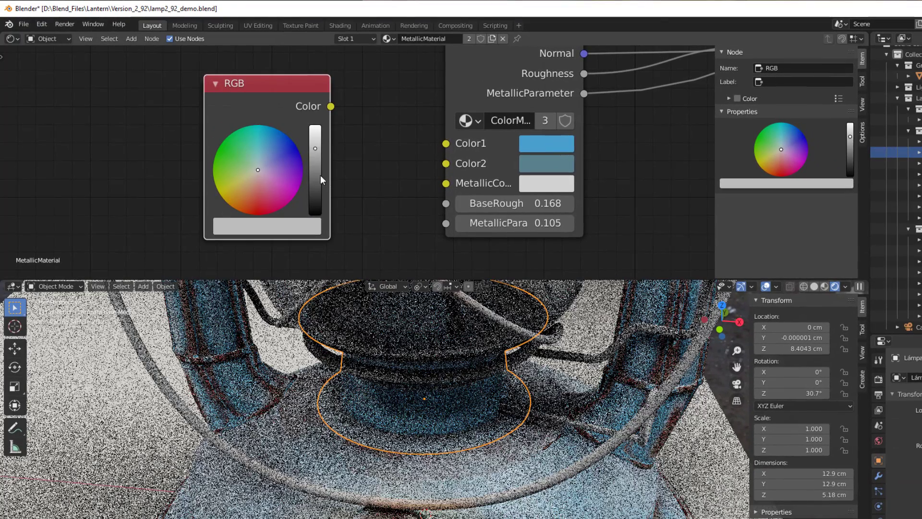
pyautogui.scroll(2, 372, 198)
pyautogui.moveTo(372, 198); pyautogui.dragTo(298, 207, button='middle')
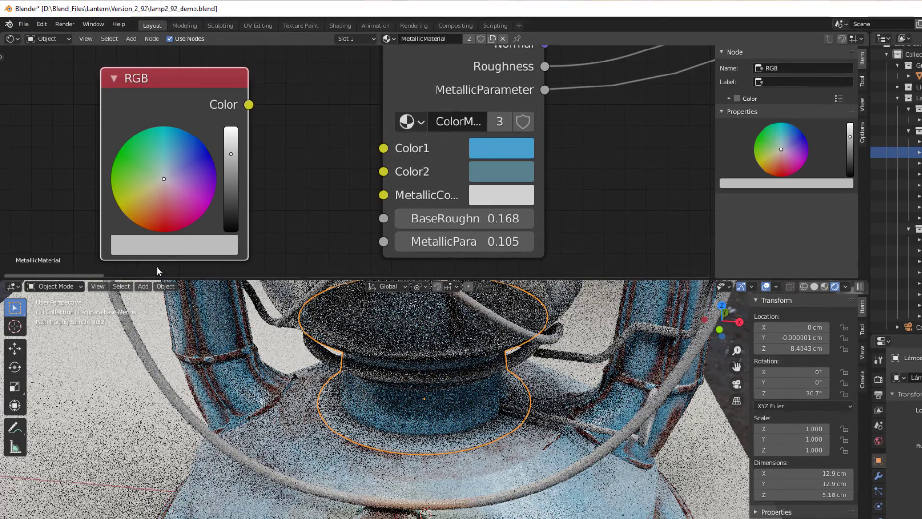
pyautogui.click(168, 245)
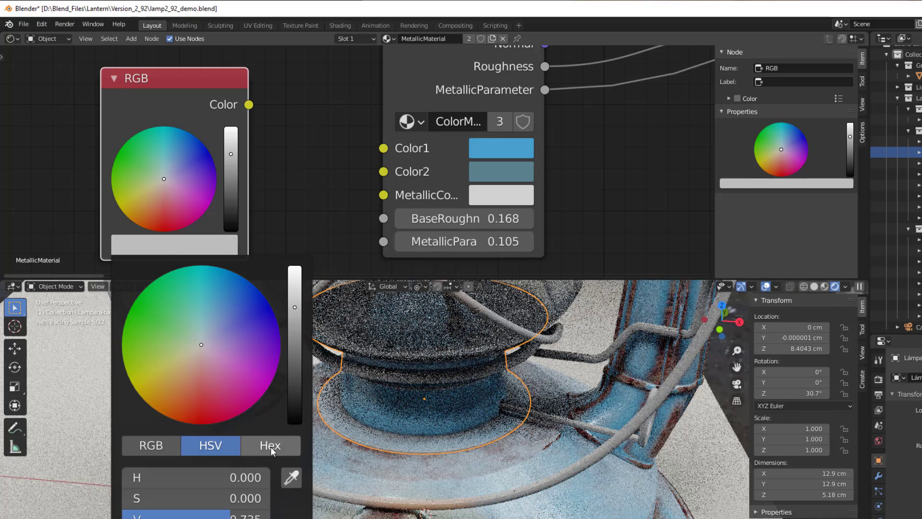
pyautogui.click(291, 478)
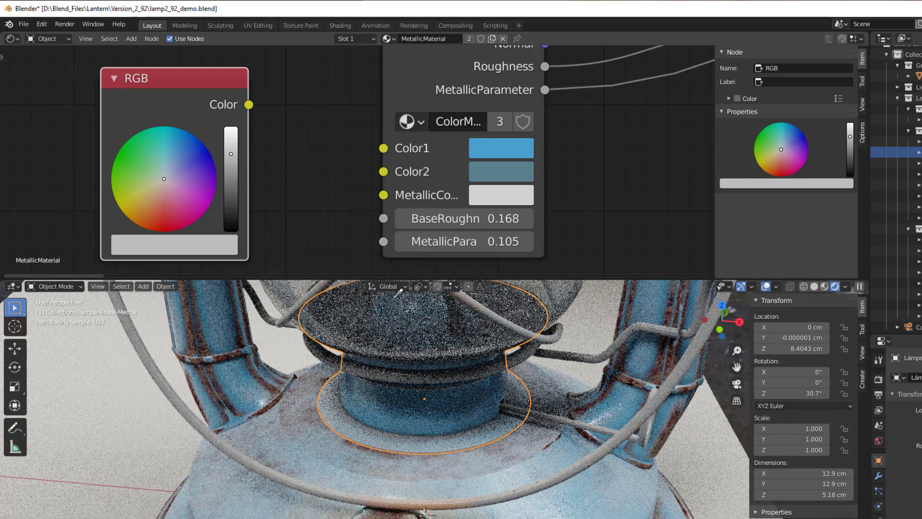
pyautogui.click(495, 190)
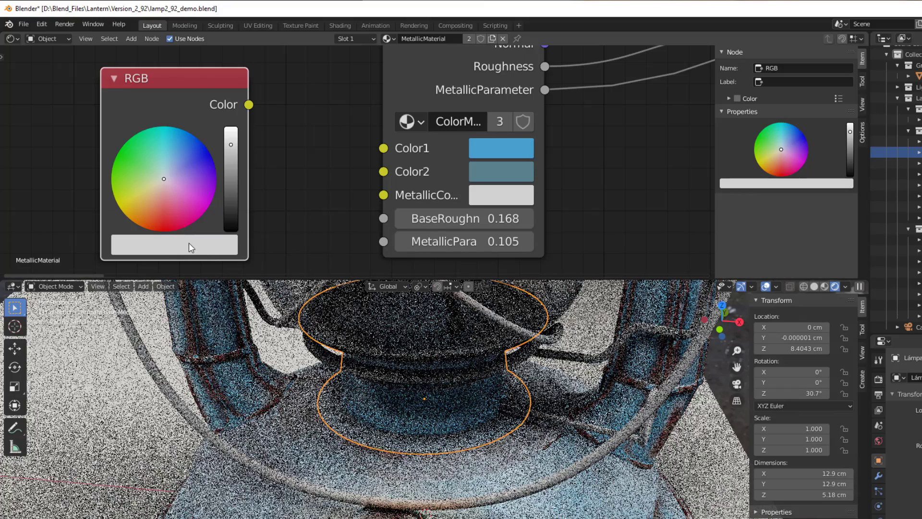
# Connect the RGB colour to Color1, Color2 and MetallicColor, placing the node closer
pyautogui.moveTo(249, 105); pyautogui.dragTo(377, 147)
pyautogui.moveTo(249, 103); pyautogui.dragTo(383, 172)
pyautogui.moveTo(248, 105); pyautogui.dragTo(383, 195)
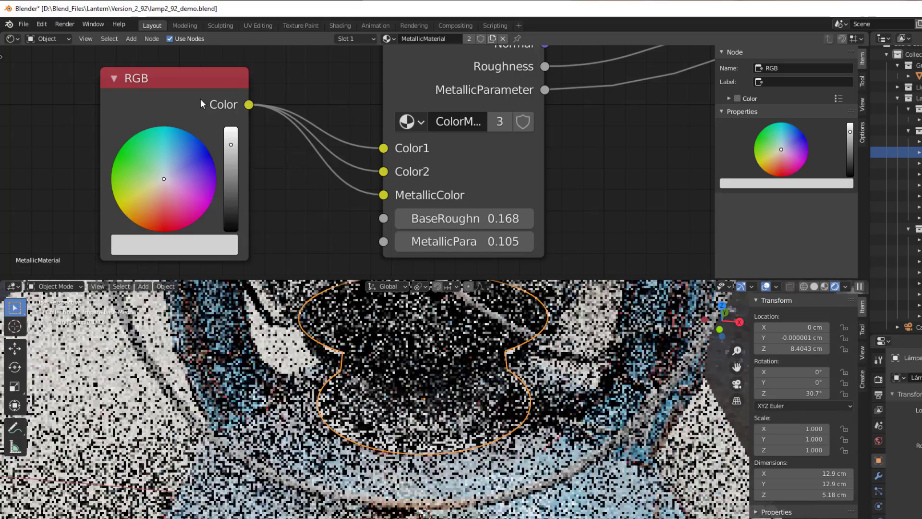
pyautogui.moveTo(200, 99); pyautogui.dragTo(283, 102)
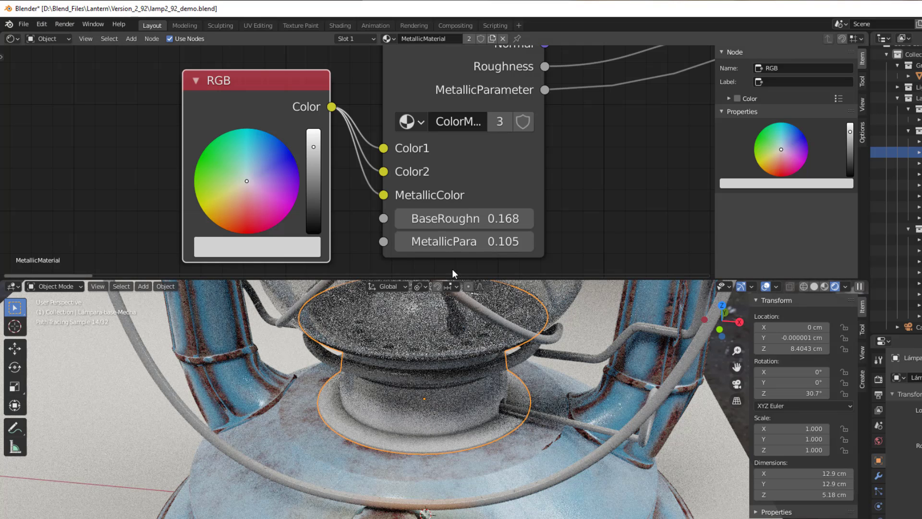
# Set ColorMaterial's BaseRoughness to 0.368
pyautogui.scroll(1, 595, 246)
pyautogui.moveTo(595, 246); pyautogui.dragTo(480, 233, button='middle')
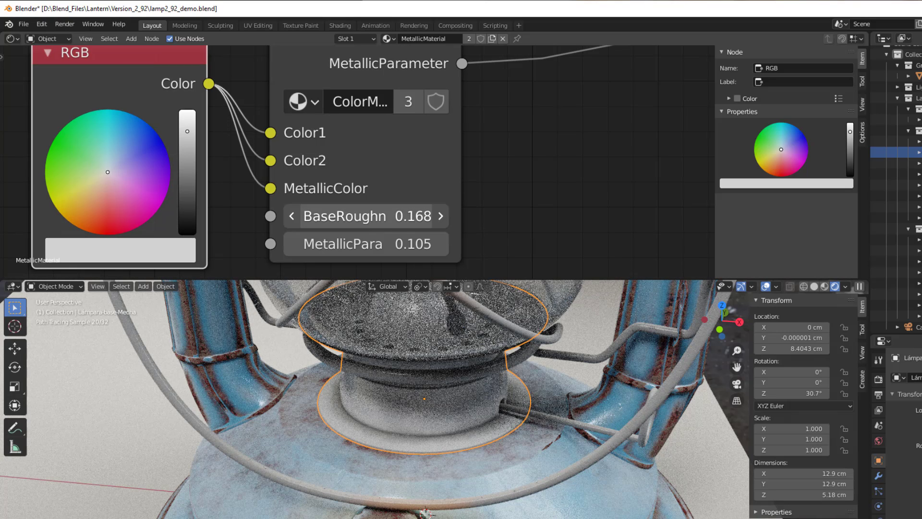
pyautogui.moveTo(365, 216); pyautogui.dragTo(446, 214)
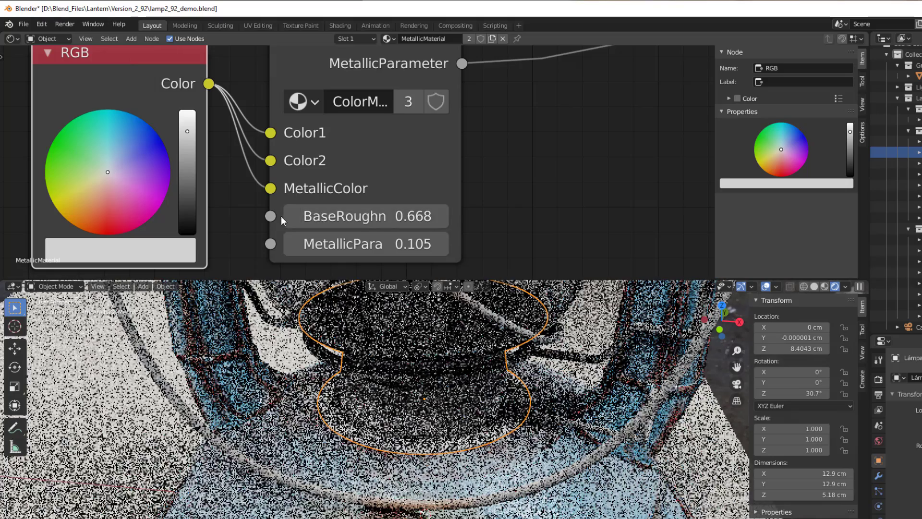
pyautogui.click(292, 216)
pyautogui.click(292, 216)
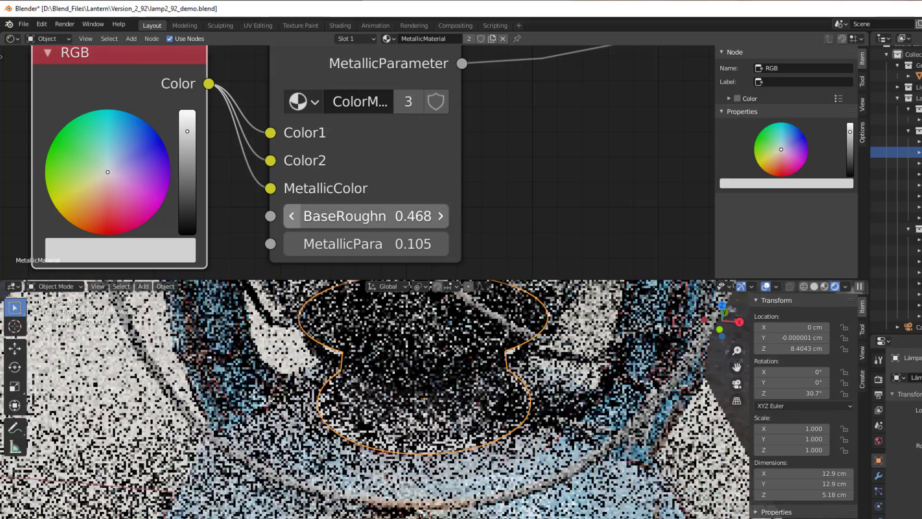
pyautogui.click(292, 216)
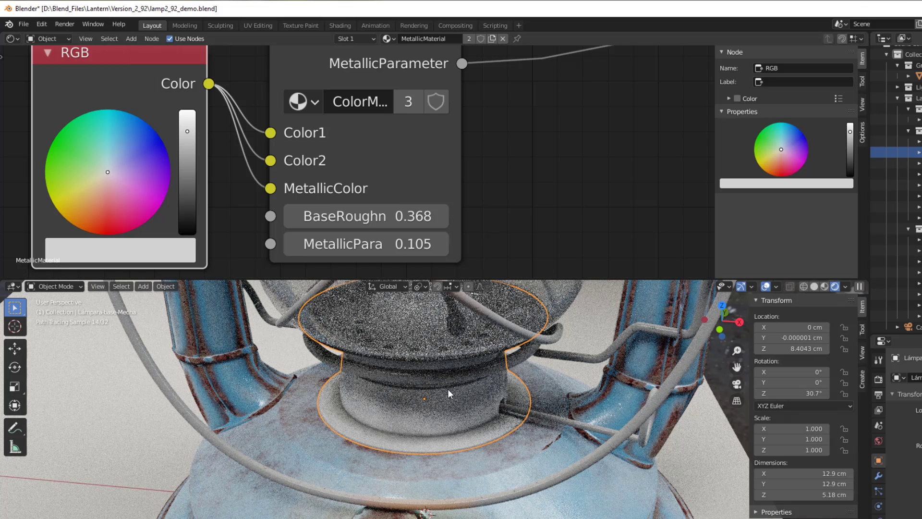
# Set MetallicParameter to 1.000, then look over the RustController and Bump nodes
pyautogui.click(408, 240)
pyautogui.write('1')
pyautogui.press('Return')
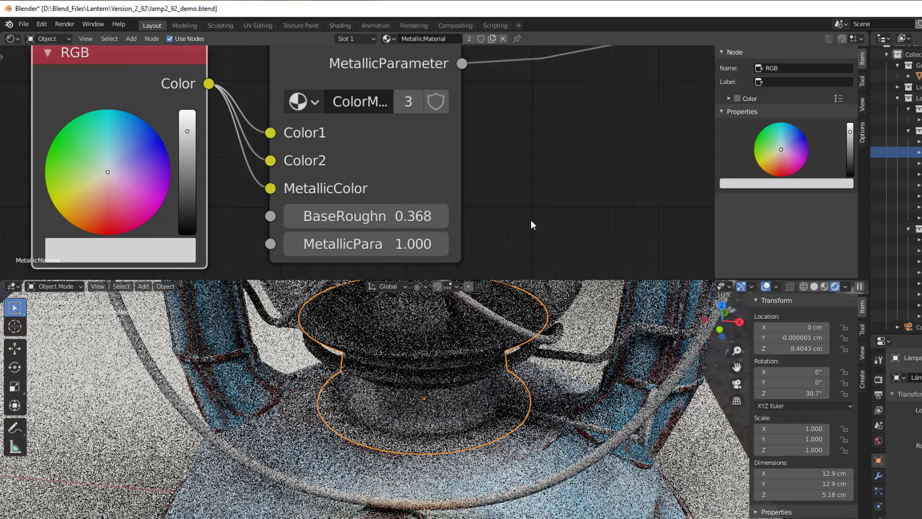
pyautogui.scroll(-3, 496, 187)
pyautogui.moveTo(613, 156); pyautogui.dragTo(343, 224, button='middle')
pyautogui.scroll(-6, 535, 129)
pyautogui.scroll(-6, 535, 128)
pyautogui.moveTo(582, 126); pyautogui.dragTo(433, 204, button='middle')
pyautogui.moveTo(517, 190); pyautogui.dragTo(369, 56, button='middle')
# Unlink the Principled BSDF's Metallic input and set Metallic to 1.000
pyautogui.press('Home')
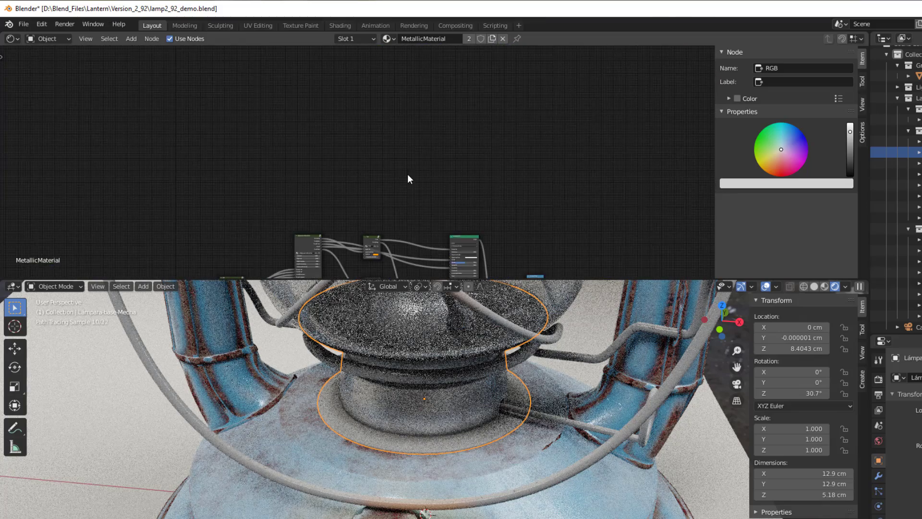
pyautogui.scroll(5, 440, 96)
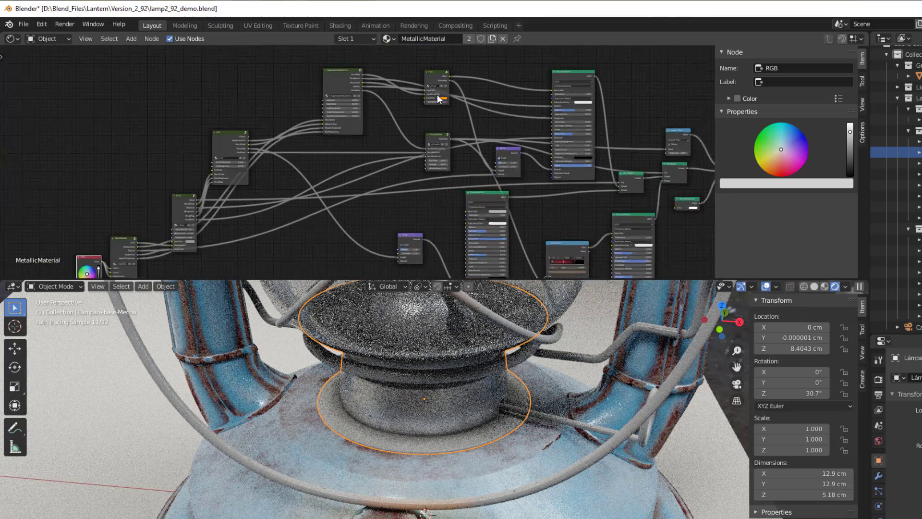
pyautogui.moveTo(451, 96); pyautogui.dragTo(318, 184, button='middle')
pyautogui.scroll(4, 261, 187)
pyautogui.scroll(4, 367, 184)
pyautogui.scroll(-6, 367, 185)
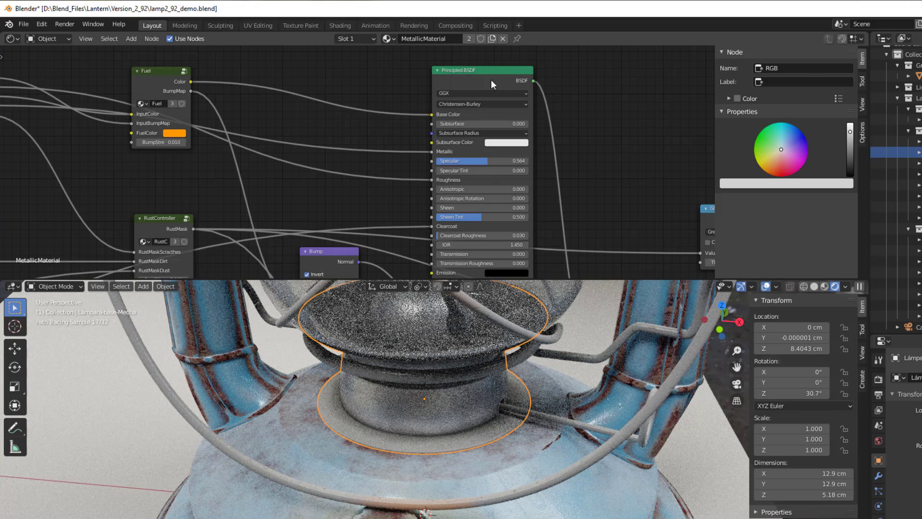
pyautogui.moveTo(491, 79); pyautogui.dragTo(504, 64)
pyautogui.scroll(5, 356, 157)
pyautogui.moveTo(427, 149); pyautogui.dragTo(343, 168, button='middle')
pyautogui.scroll(2, 343, 169)
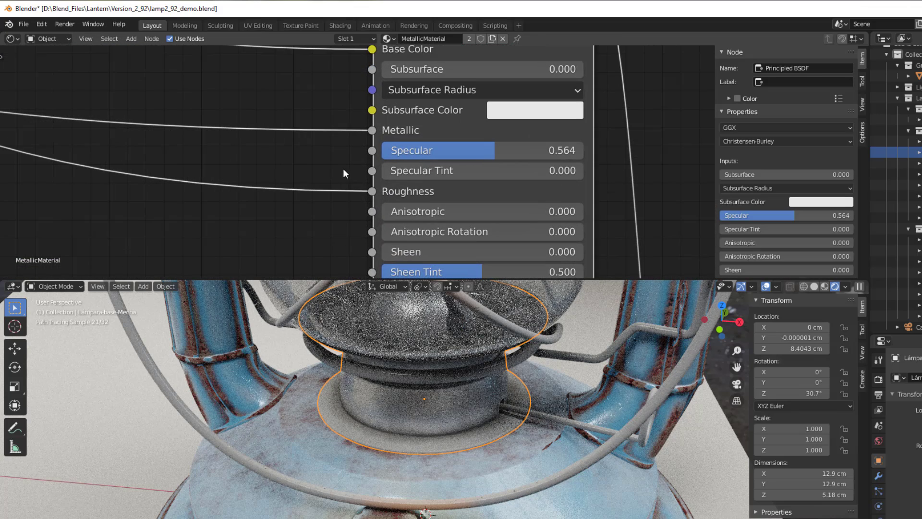
pyautogui.moveTo(368, 131); pyautogui.dragTo(231, 155)
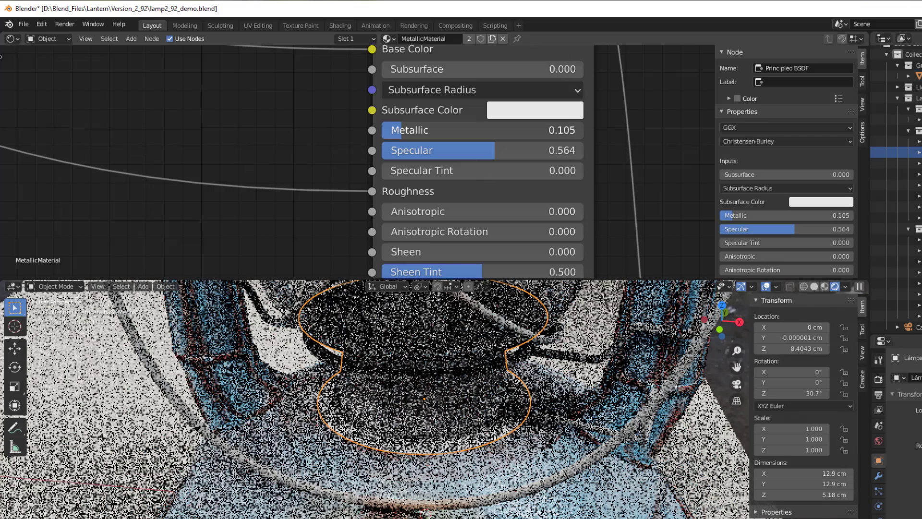
pyautogui.moveTo(402, 131); pyautogui.dragTo(582, 130)
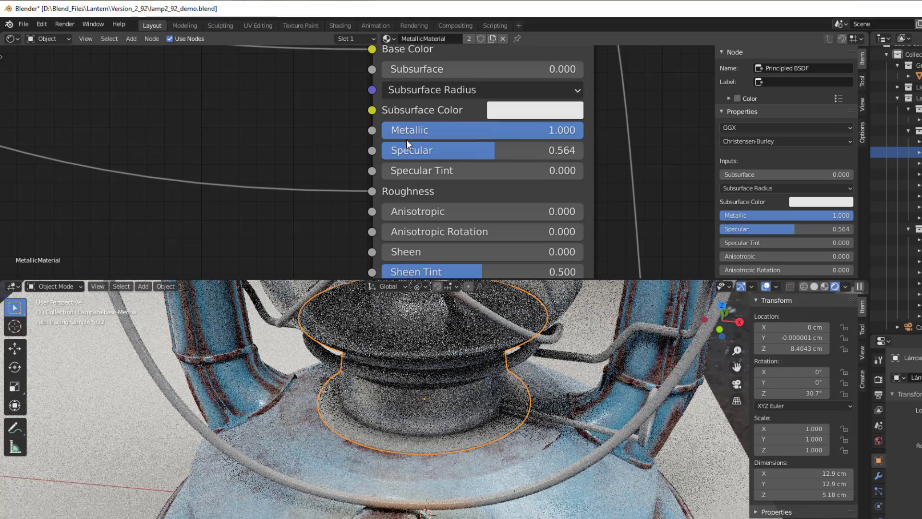
# Pan across the node tree to the ColorRamp, second Principled BSDF and group nodes
pyautogui.scroll(-1, 407, 139)
pyautogui.scroll(-11, 406, 140)
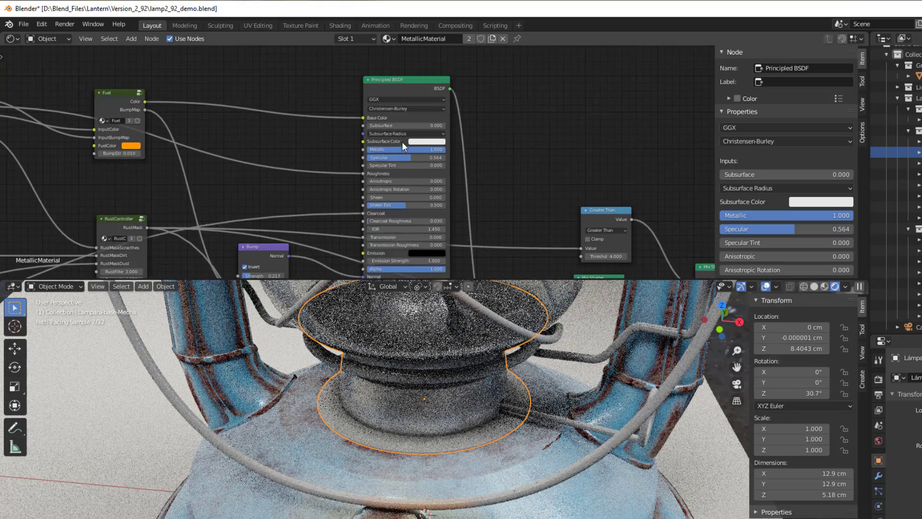
pyautogui.moveTo(459, 208); pyautogui.dragTo(480, 61, button='middle')
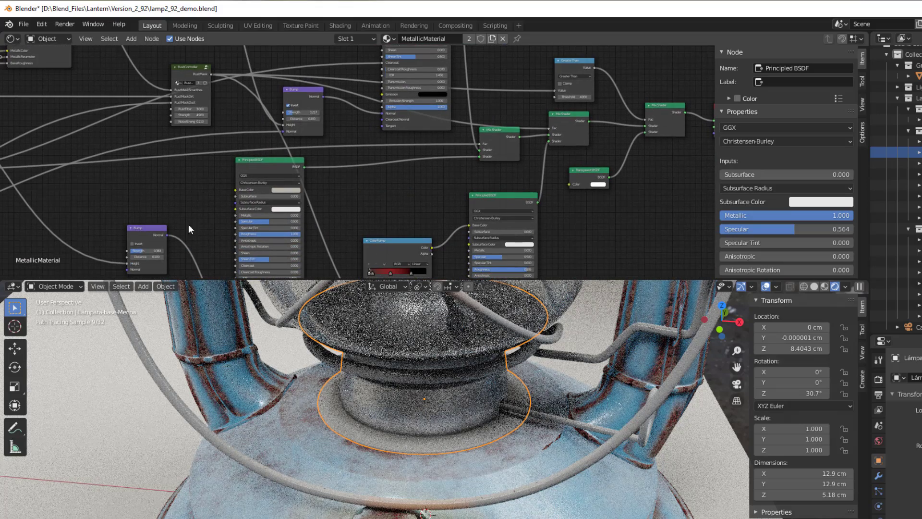
pyautogui.scroll(2, 260, 195)
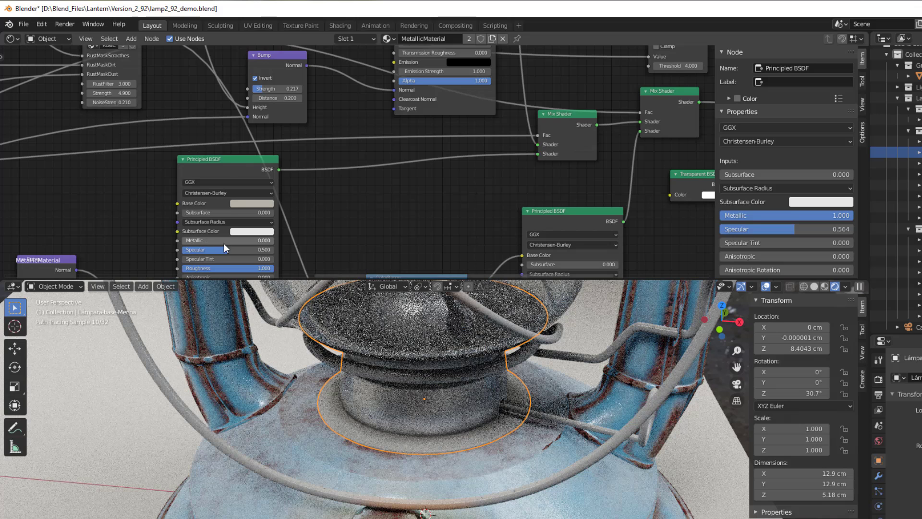
pyautogui.moveTo(426, 200); pyautogui.dragTo(330, 99, button='middle')
pyautogui.scroll(1, 382, 145)
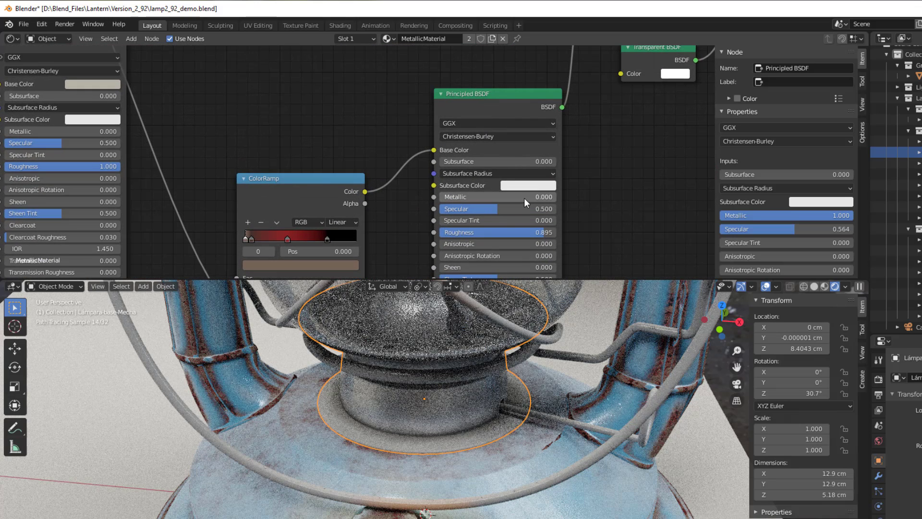
pyautogui.scroll(-3, 370, 96)
pyautogui.moveTo(286, 63); pyautogui.dragTo(370, 114, button='middle')
pyautogui.scroll(5, 370, 114)
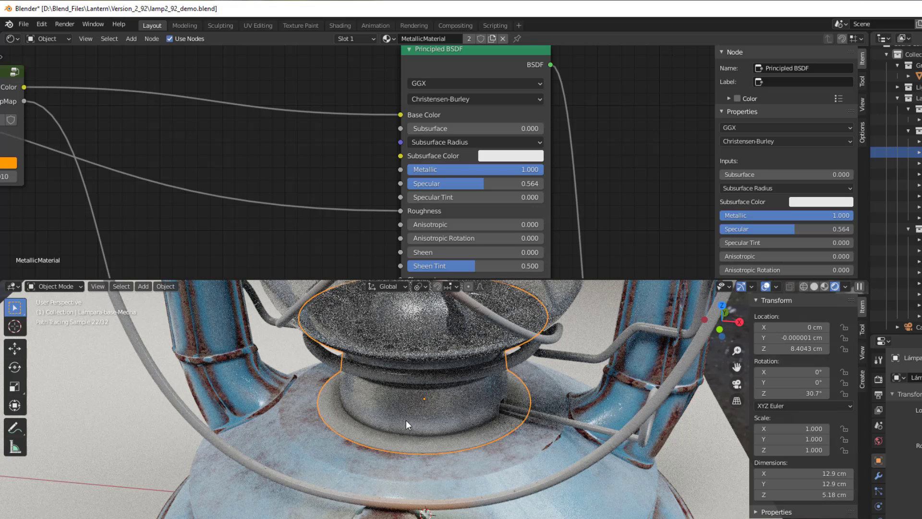
pyautogui.scroll(-4, 185, 121)
pyautogui.moveTo(203, 159); pyautogui.dragTo(390, 142, button='middle')
pyautogui.scroll(3, 375, 150)
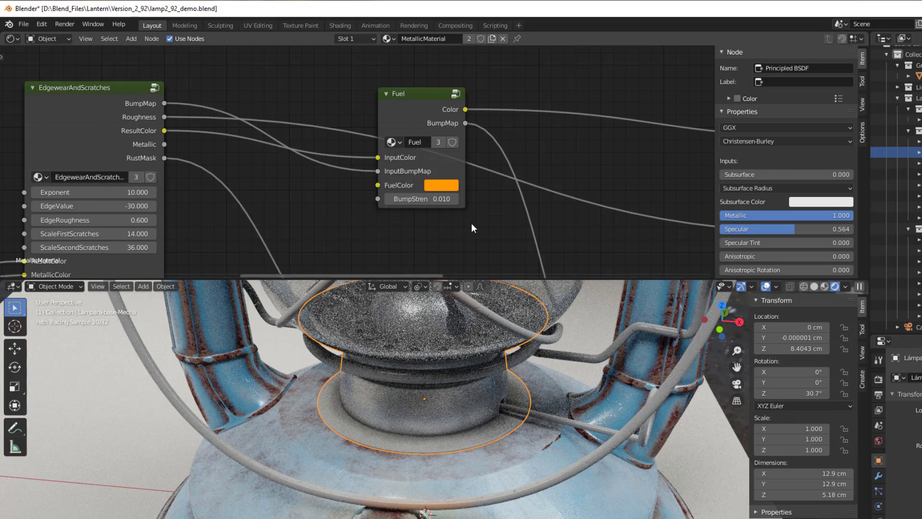
# Route EdgewearAndScratches' ResultColor directly into the Principled BSDF Base Color, bypassing Fuel
pyautogui.moveTo(416, 107); pyautogui.dragTo(431, 106)
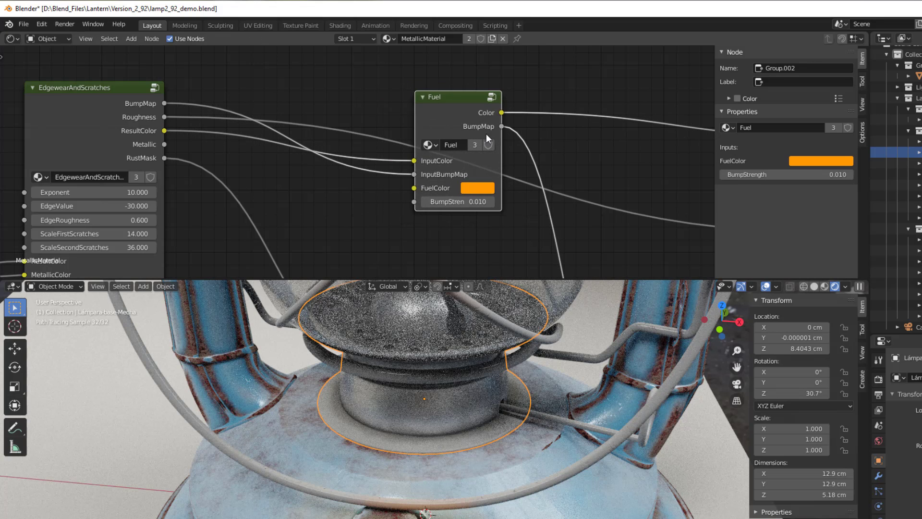
pyautogui.scroll(-3, 486, 133)
pyautogui.moveTo(518, 75); pyautogui.dragTo(436, 192, button='middle')
pyautogui.scroll(3, 509, 164)
pyautogui.scroll(2, 509, 164)
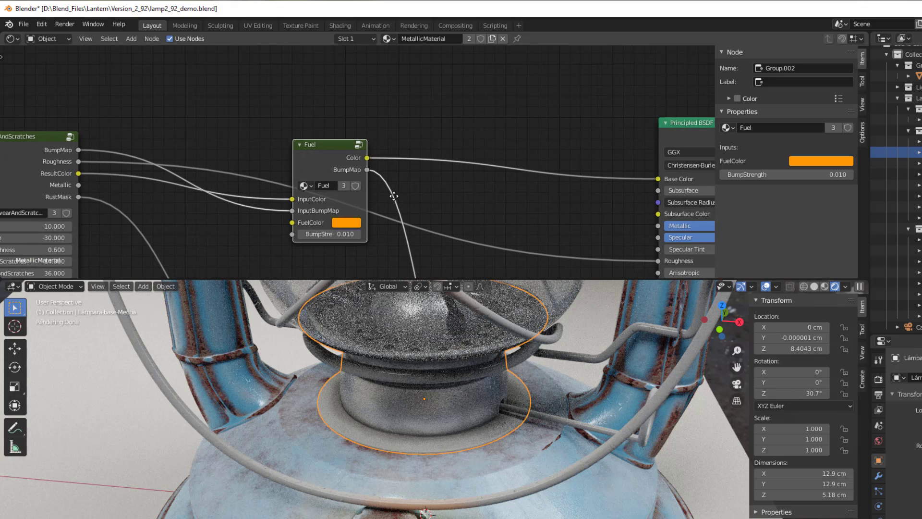
pyautogui.scroll(1, 433, 194)
pyautogui.moveTo(390, 172); pyautogui.dragTo(385, 202)
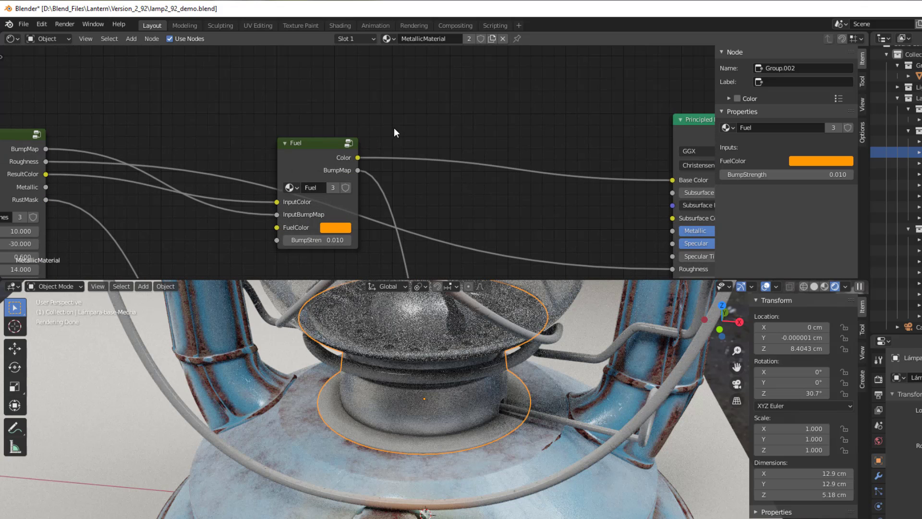
pyautogui.moveTo(390, 156); pyautogui.dragTo(412, 196, button='middle')
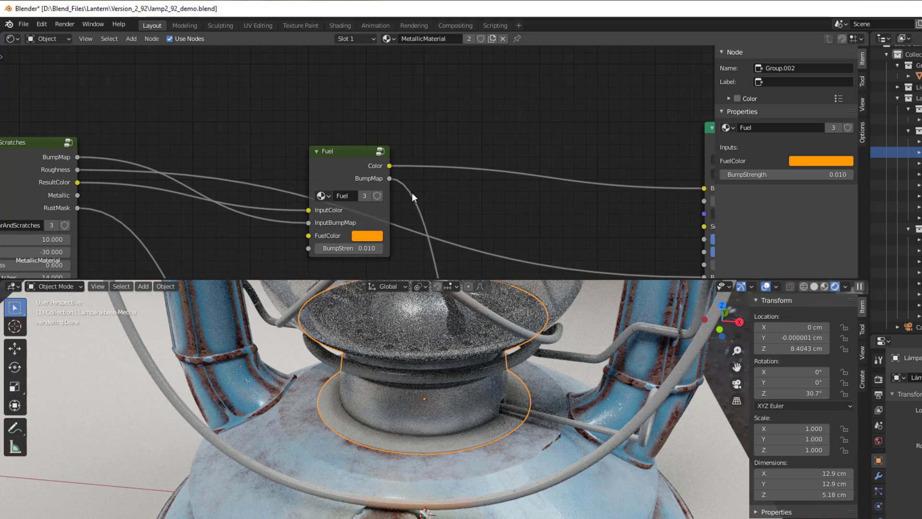
pyautogui.moveTo(345, 160); pyautogui.dragTo(365, 148)
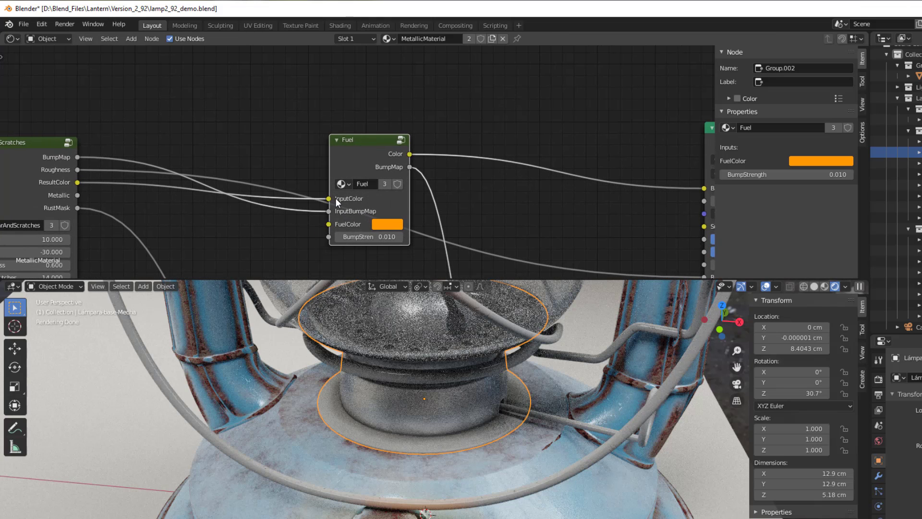
pyautogui.moveTo(329, 198)
pyautogui.mouseDown()
pyautogui.moveTo(319, 187)
pyautogui.moveTo(329, 198)
pyautogui.mouseUp()
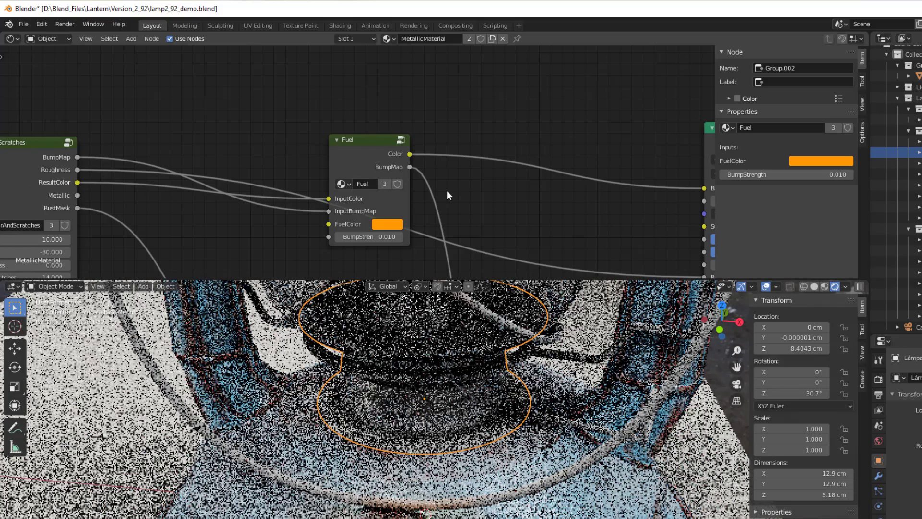
pyautogui.moveTo(446, 190); pyautogui.dragTo(388, 184, button='middle')
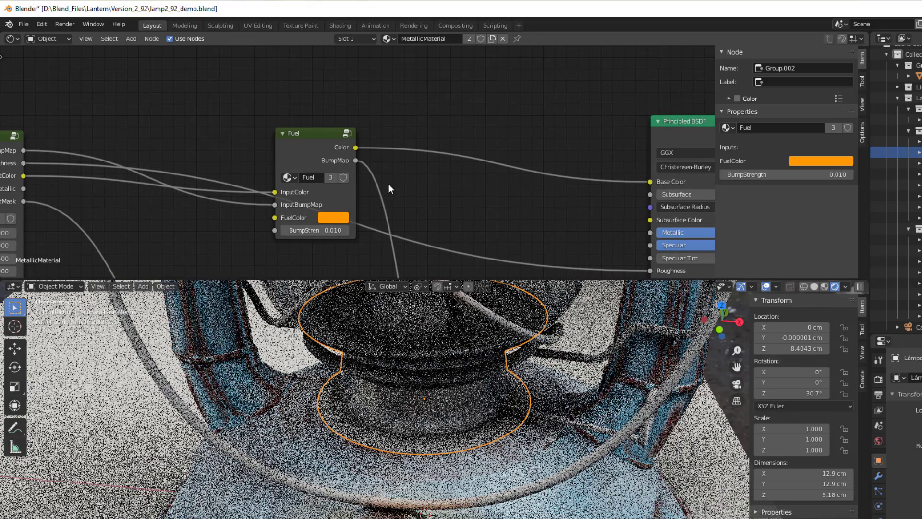
pyautogui.moveTo(274, 192); pyautogui.dragTo(655, 182)
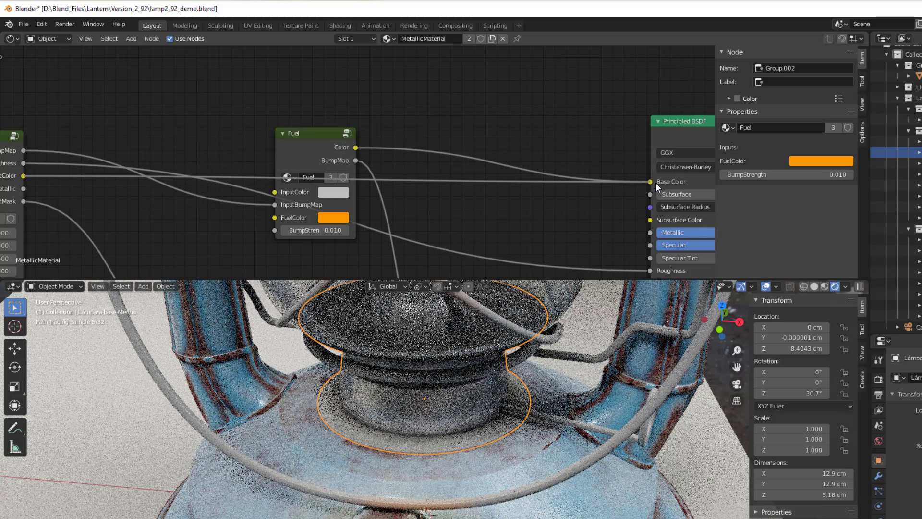
pyautogui.scroll(2, 543, 209)
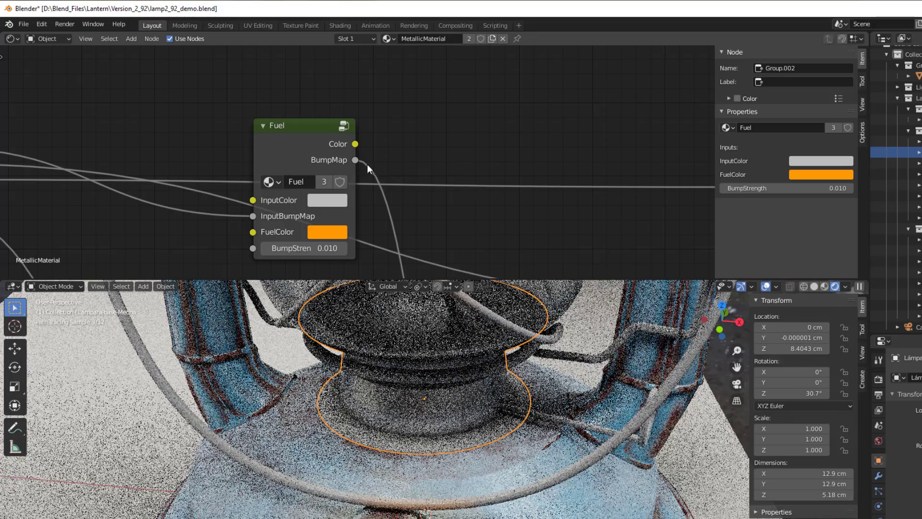
# Move the Fuel node up and test detaching the link from its InputBumpMap socket
pyautogui.moveTo(300, 152); pyautogui.dragTo(294, 89)
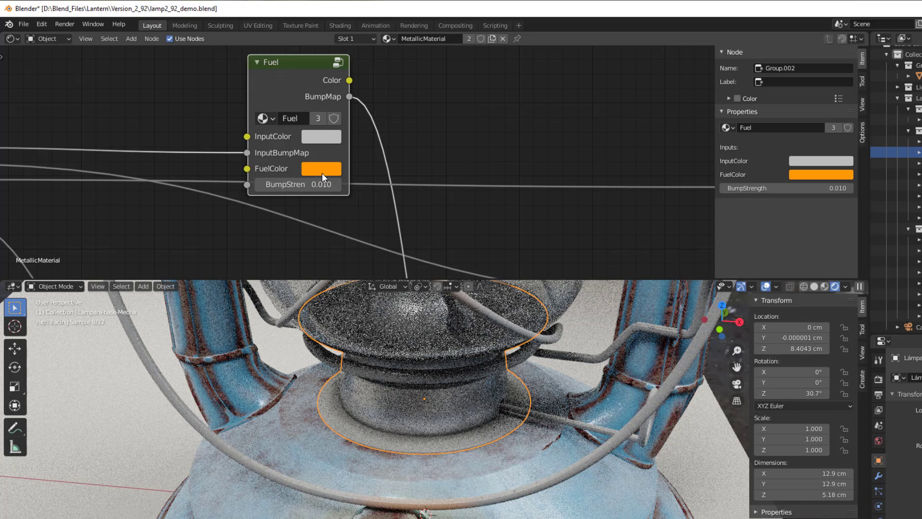
pyautogui.scroll(-8, 338, 201)
pyautogui.moveTo(346, 222); pyautogui.dragTo(370, 207, button='middle')
pyautogui.scroll(3, 370, 207)
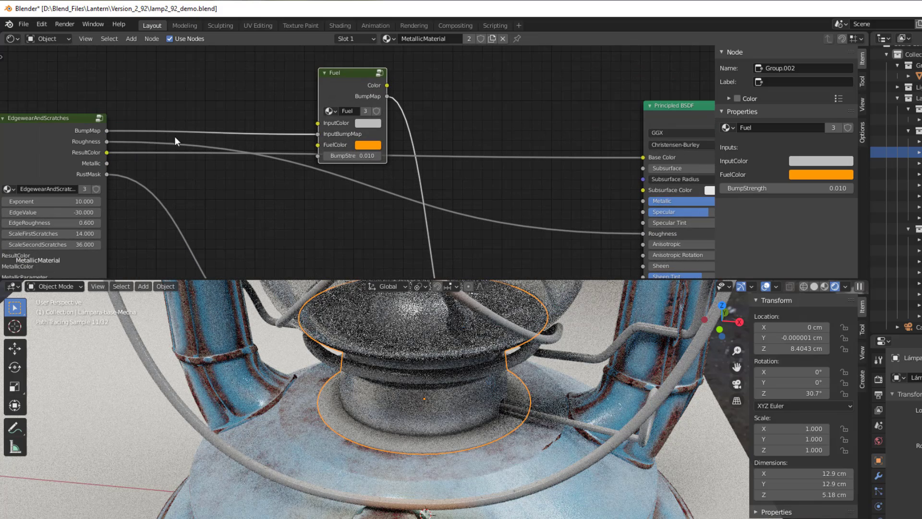
pyautogui.moveTo(318, 134)
pyautogui.mouseDown()
pyautogui.moveTo(267, 115)
pyautogui.moveTo(326, 134)
pyautogui.mouseUp()
pyautogui.moveTo(406, 203); pyautogui.dragTo(437, 76, button='middle')
pyautogui.scroll(2, 457, 116)
# Feed the bump link from Fuel's InputBumpMap straight into the Bump node
pyautogui.moveTo(456, 109); pyautogui.dragTo(448, 59, button='middle')
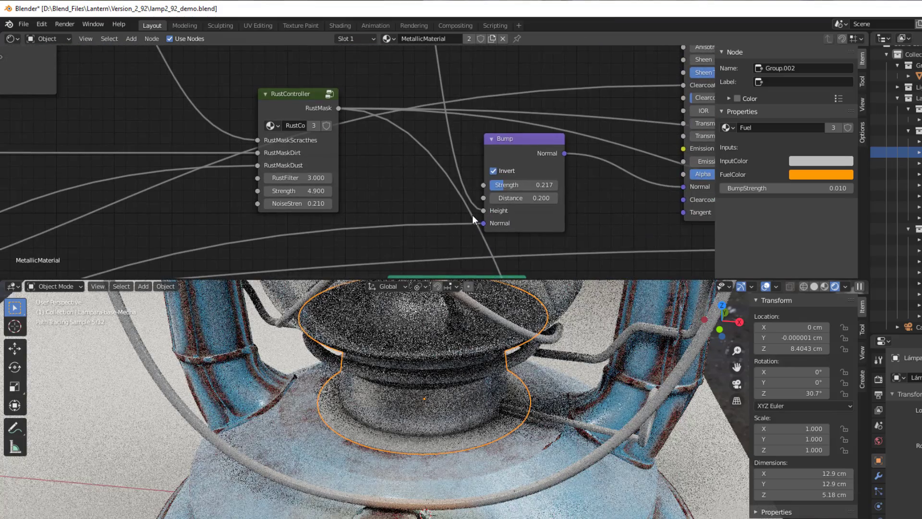
pyautogui.scroll(-4, 450, 129)
pyautogui.scroll(-3, 402, 98)
pyautogui.moveTo(399, 98); pyautogui.dragTo(395, 124, button='middle')
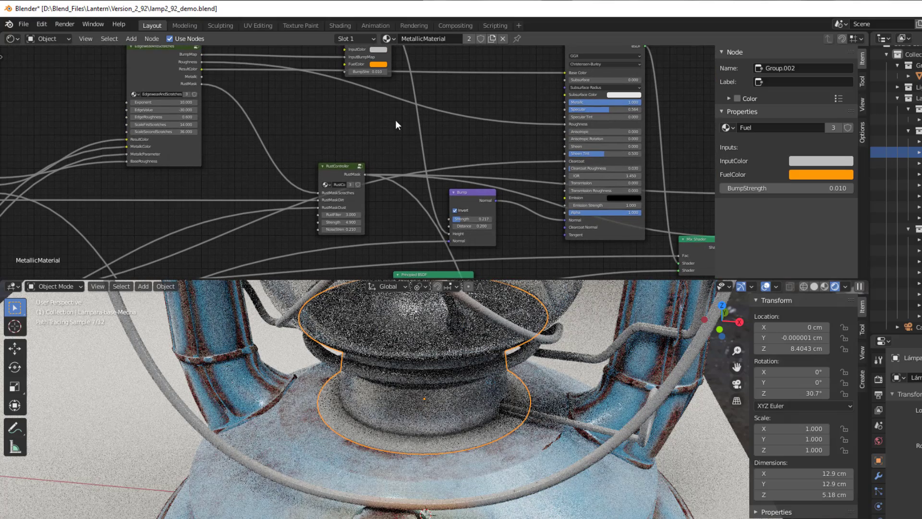
pyautogui.moveTo(365, 98); pyautogui.dragTo(367, 100, button='middle')
pyautogui.moveTo(347, 58); pyautogui.dragTo(456, 235)
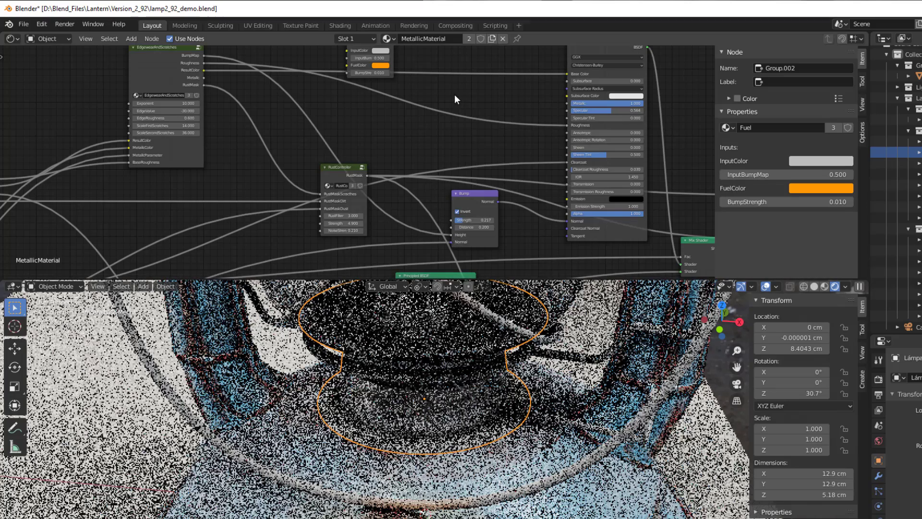
pyautogui.moveTo(455, 94); pyautogui.dragTo(447, 197, button='middle')
pyautogui.scroll(3, 448, 200)
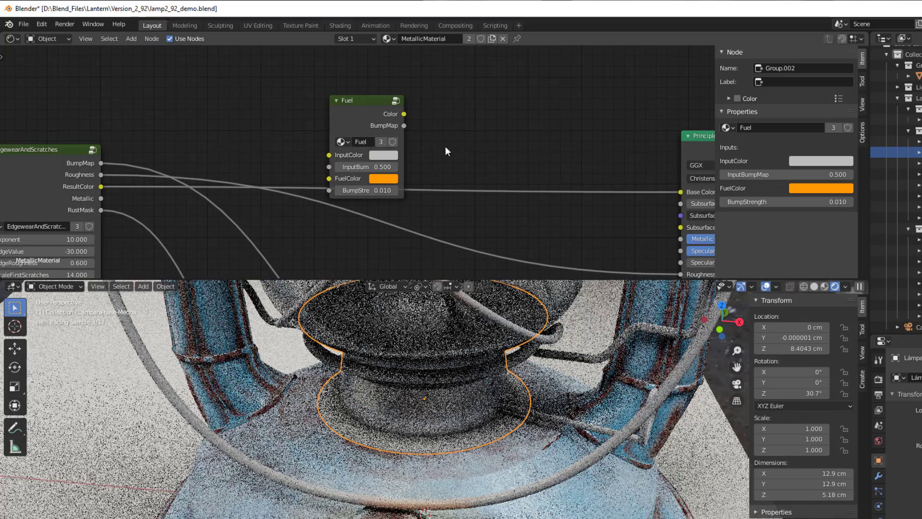
pyautogui.moveTo(366, 111); pyautogui.dragTo(363, 91)
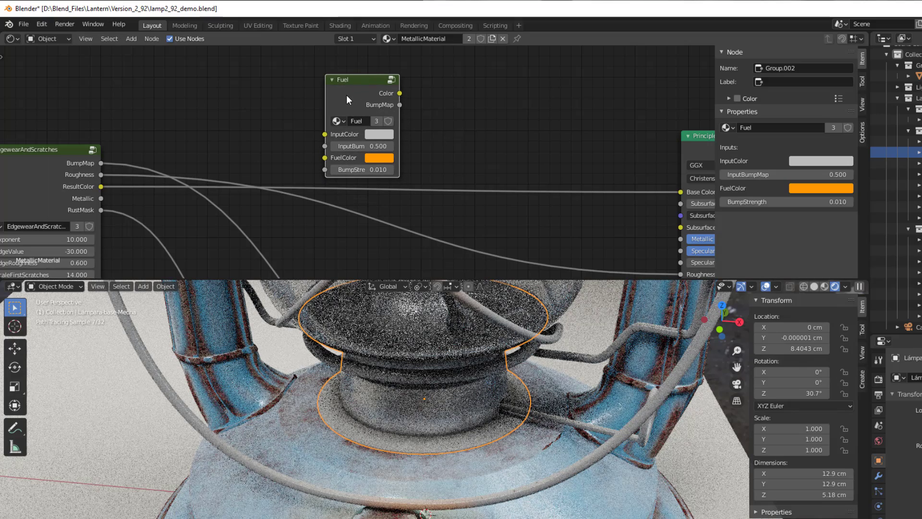
# Delete the Fuel group node and frame the whole node tree
pyautogui.press('x')
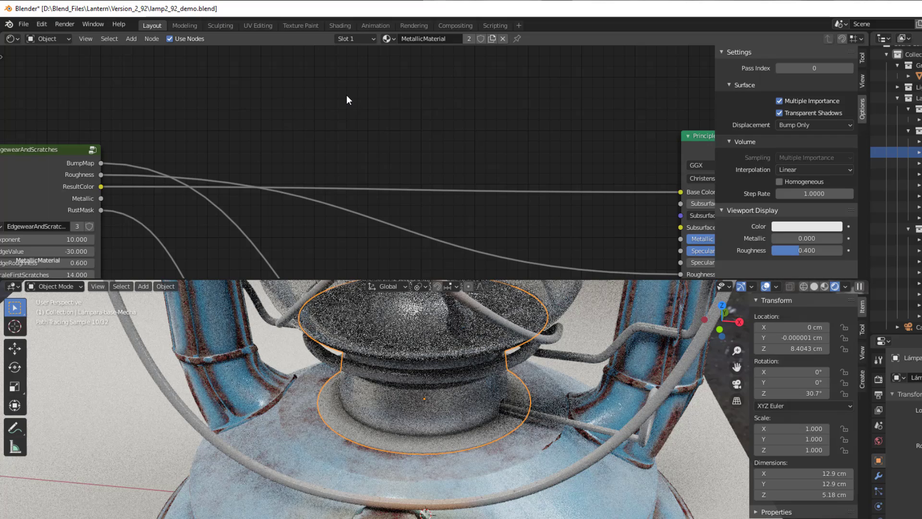
pyautogui.scroll(-5, 347, 99)
pyautogui.moveTo(334, 124); pyautogui.dragTo(517, 46, button='middle')
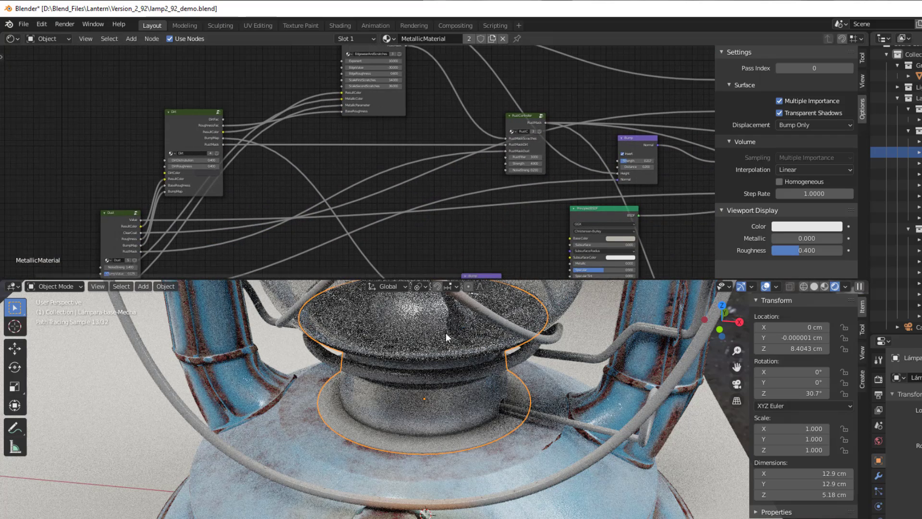
# Zoom past the Dirt node onto the Dust group's DustColor settings
pyautogui.scroll(3, 446, 336)
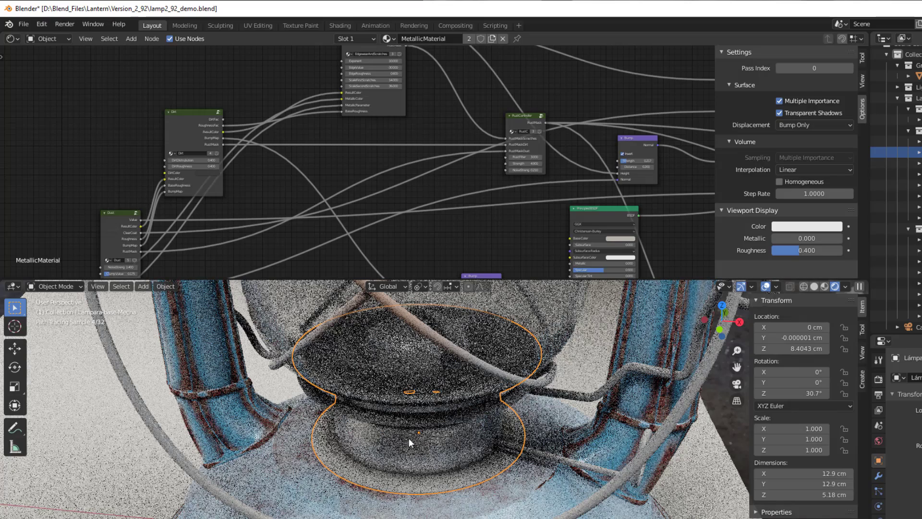
pyautogui.scroll(2, 429, 210)
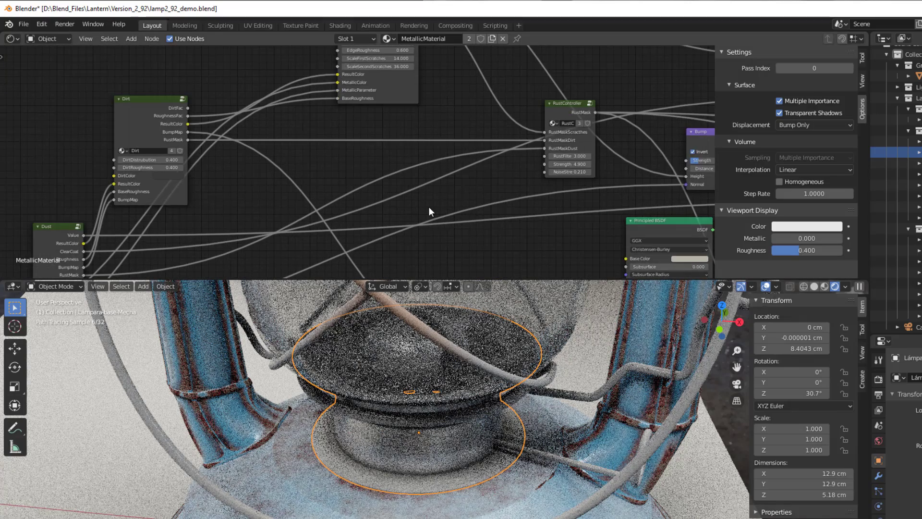
pyautogui.scroll(1, 413, 207)
pyautogui.moveTo(385, 209); pyautogui.dragTo(643, 200, button='middle')
pyautogui.scroll(1, 577, 199)
pyautogui.moveTo(517, 198); pyautogui.dragTo(646, 40, button='middle')
pyautogui.scroll(1, 524, 216)
pyautogui.moveTo(523, 216); pyautogui.dragTo(475, 188, button='middle')
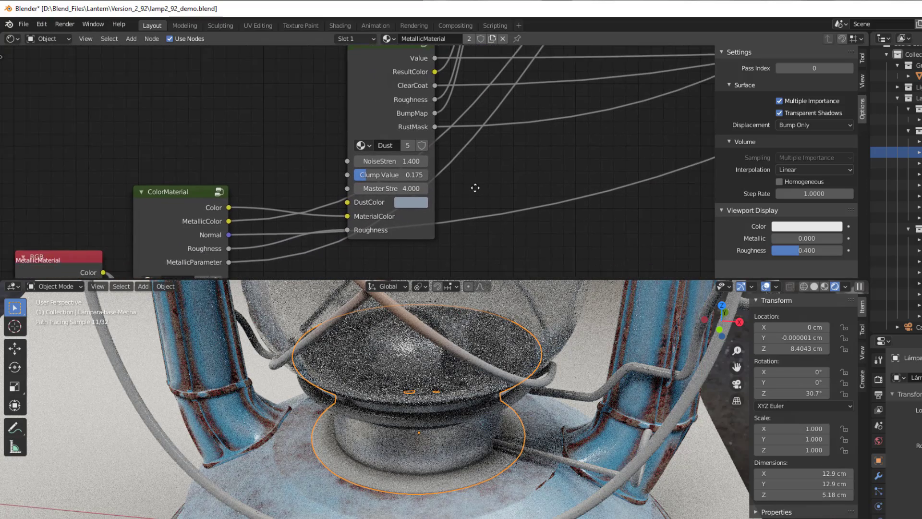
pyautogui.scroll(1, 475, 187)
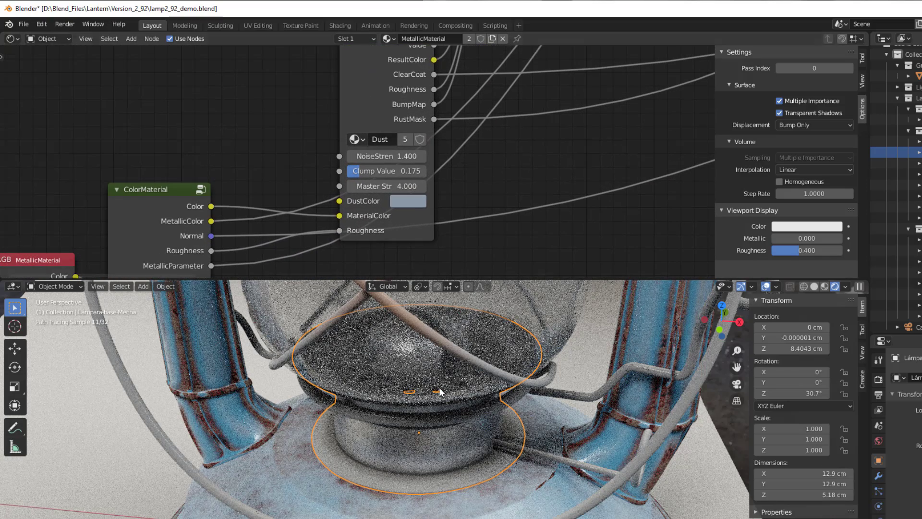
# Set DustColor to a grey-beige and DirtColor to dark brown (H 0.111, S 0.139, V 0.237)
pyautogui.click(405, 199)
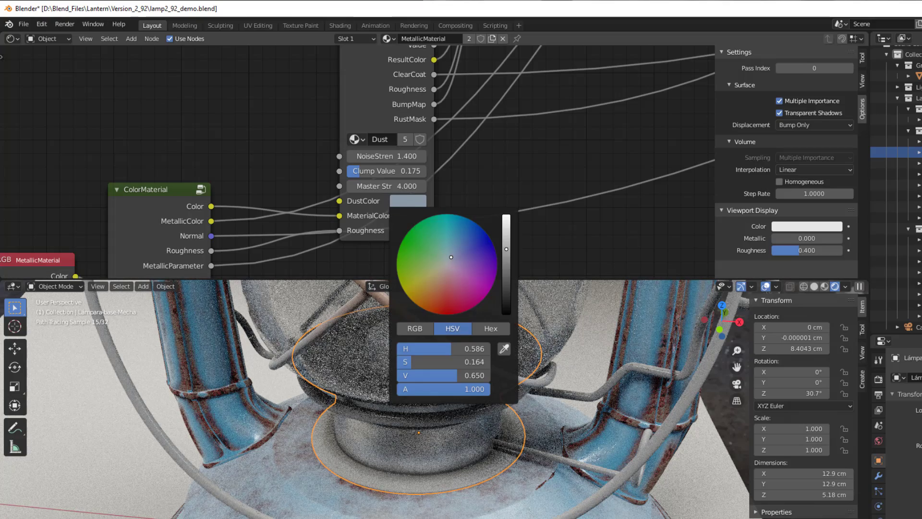
pyautogui.moveTo(451, 257); pyautogui.dragTo(446, 268)
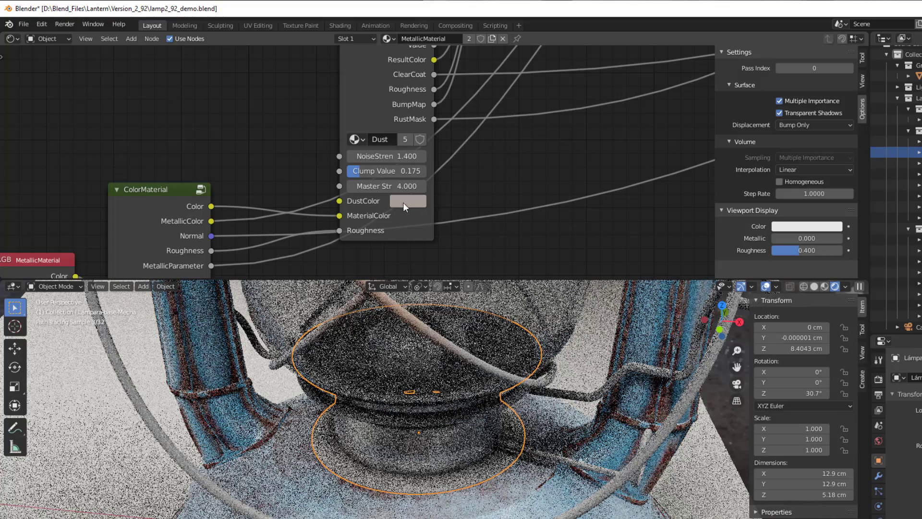
pyautogui.moveTo(536, 193); pyautogui.dragTo(399, 188, button='middle')
pyautogui.scroll(3, 395, 191)
pyautogui.click(436, 179)
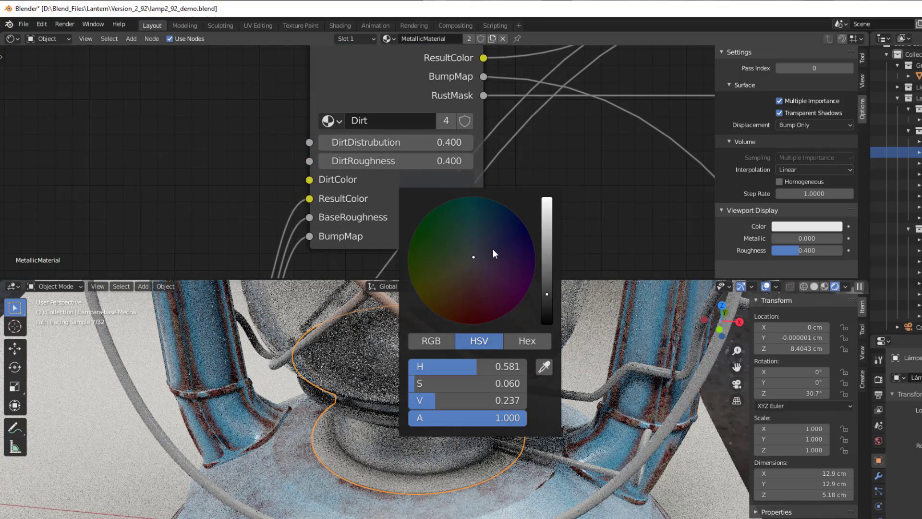
pyautogui.moveTo(474, 257); pyautogui.dragTo(469, 268)
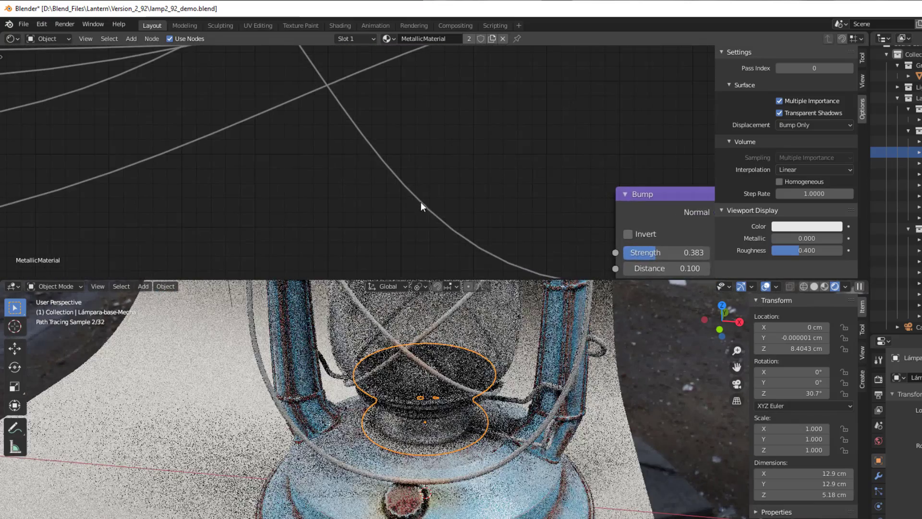
# Bring the RustController node into view in the node editor
pyautogui.moveTo(421, 201); pyautogui.dragTo(251, 76, button='middle')
pyautogui.scroll(-9, 273, 104)
pyautogui.moveTo(274, 109); pyautogui.dragTo(352, 291, button='middle')
pyautogui.moveTo(454, 156); pyautogui.dragTo(216, 106, button='middle')
pyautogui.scroll(9, 359, 185)
pyautogui.scroll(5, 358, 185)
pyautogui.scroll(2, 269, 126)
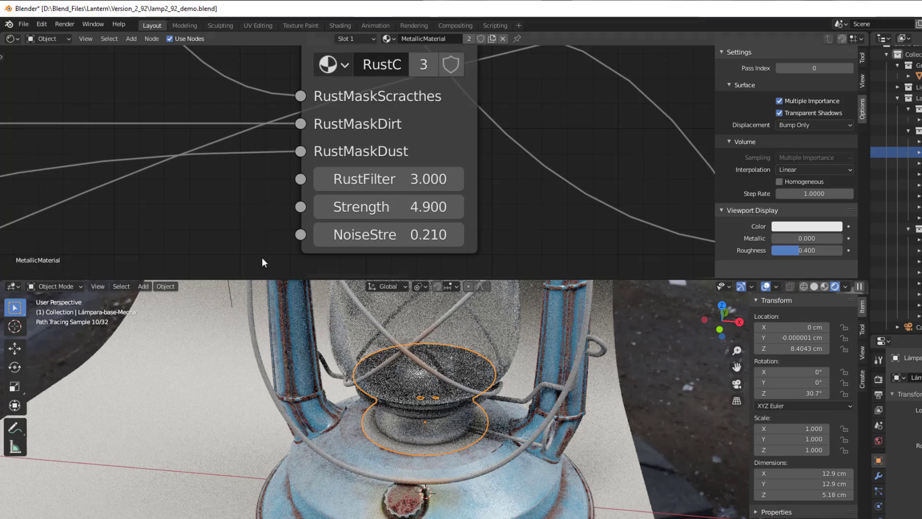
pyautogui.scroll(3, 361, 392)
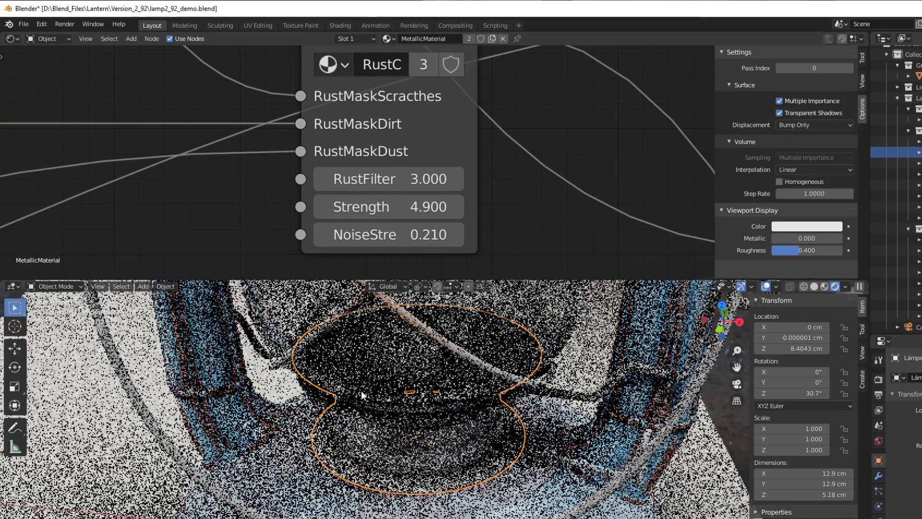
pyautogui.scroll(-1, 361, 391)
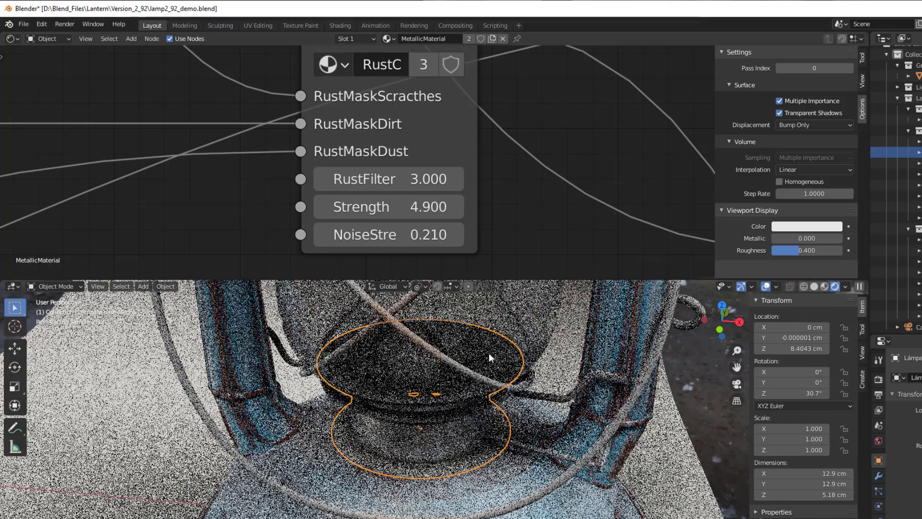
# Hide the lantern's glass chimney and select the exposed burner dome
pyautogui.click(523, 323)
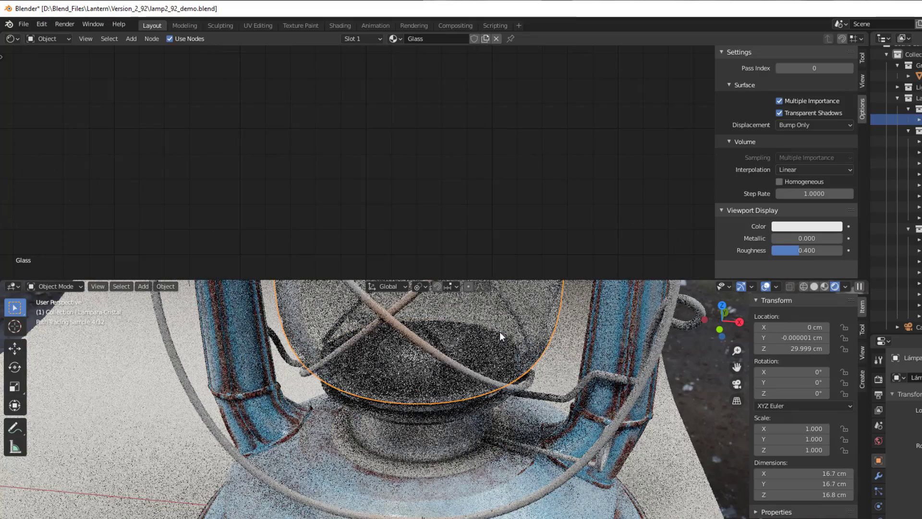
pyautogui.press('h')
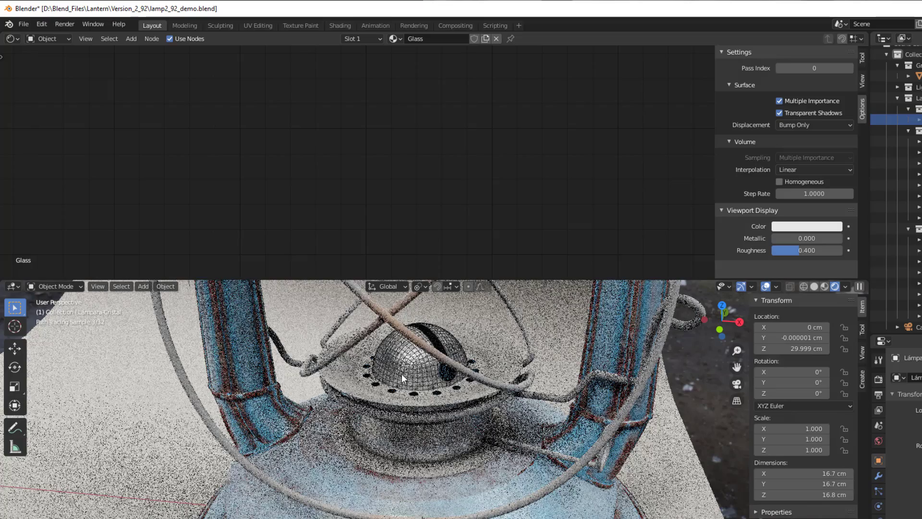
pyautogui.scroll(-2, 446, 408)
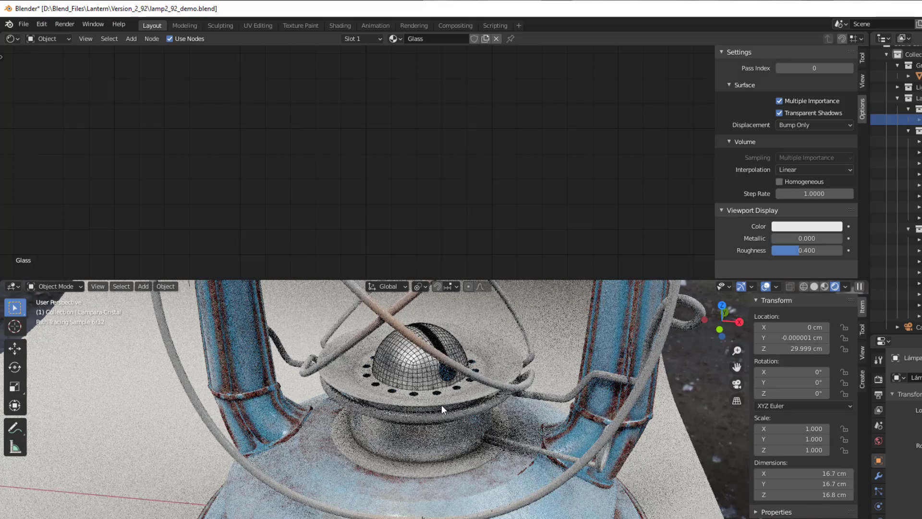
pyautogui.scroll(4, 442, 405)
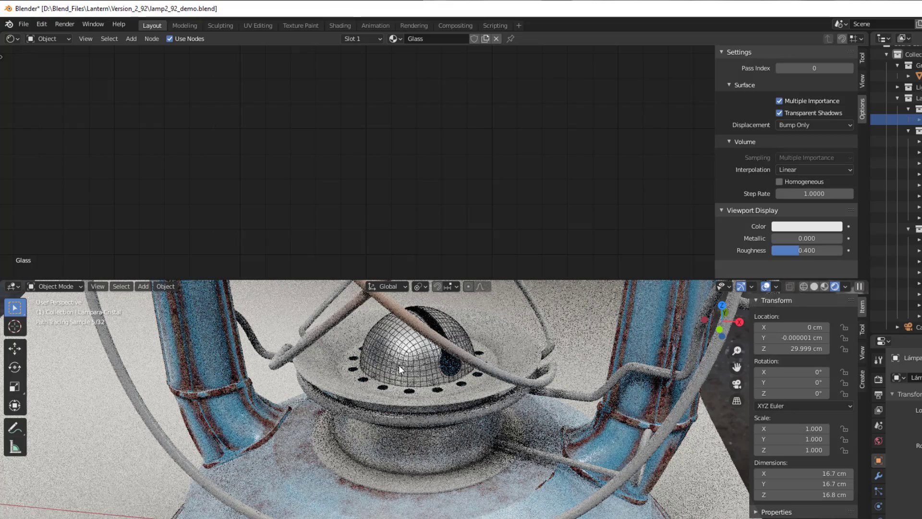
pyautogui.click(399, 365)
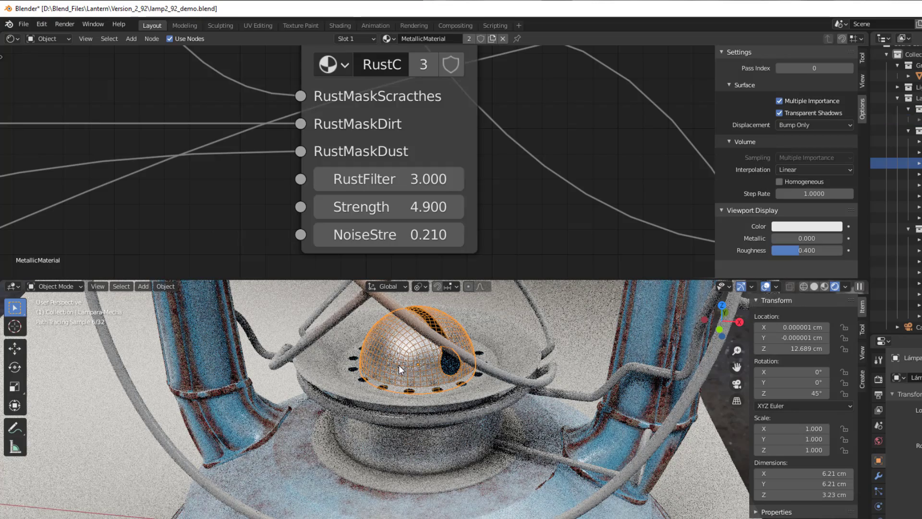
# Drag RustFilter down from 3.000 to -0.700, checking the lamp base and burner dome
pyautogui.click(420, 434)
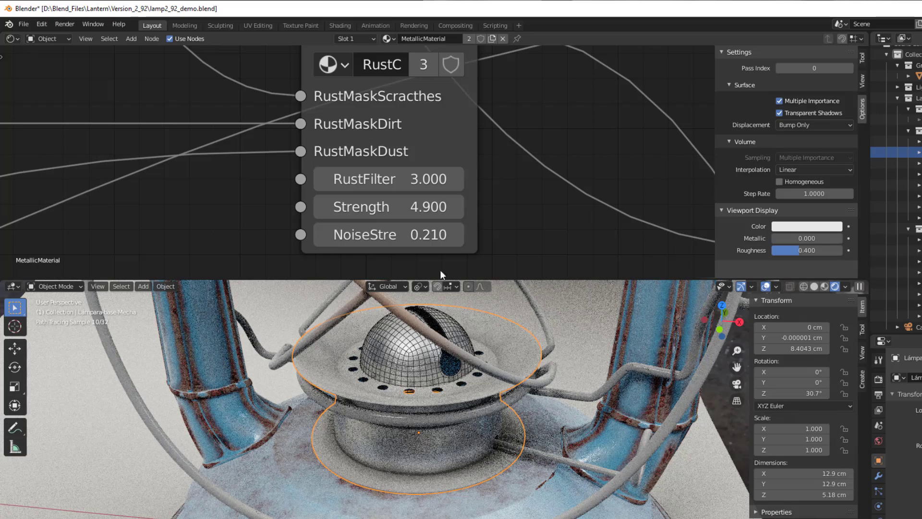
pyautogui.moveTo(484, 166); pyautogui.dragTo(463, 178, button='middle')
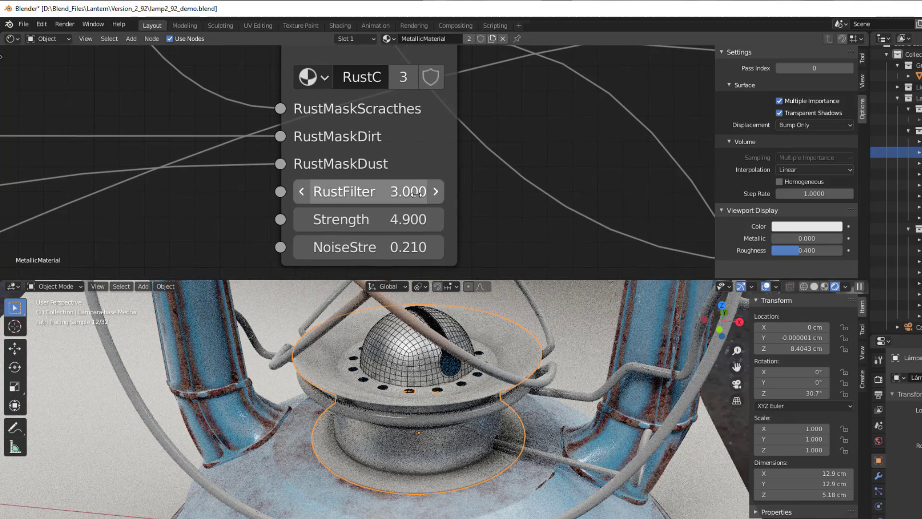
pyautogui.moveTo(420, 192); pyautogui.dragTo(274, 191)
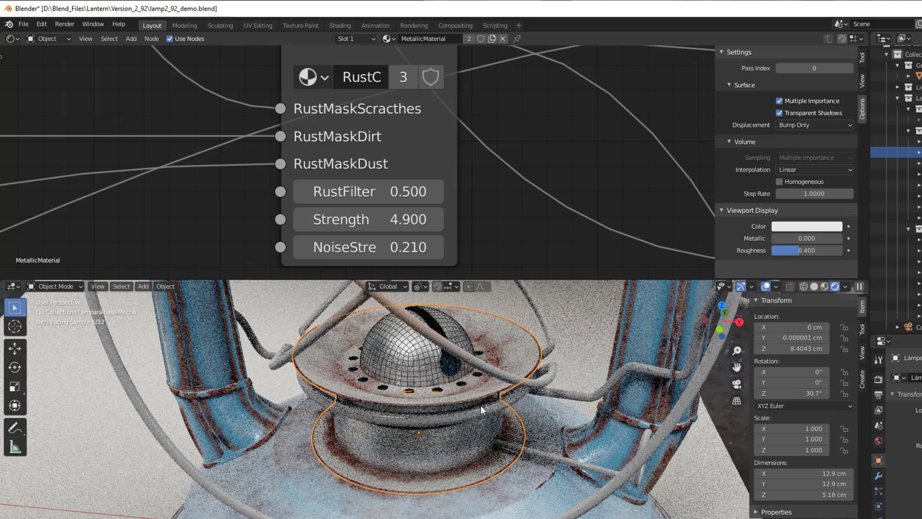
pyautogui.click(479, 392)
pyautogui.click(395, 355)
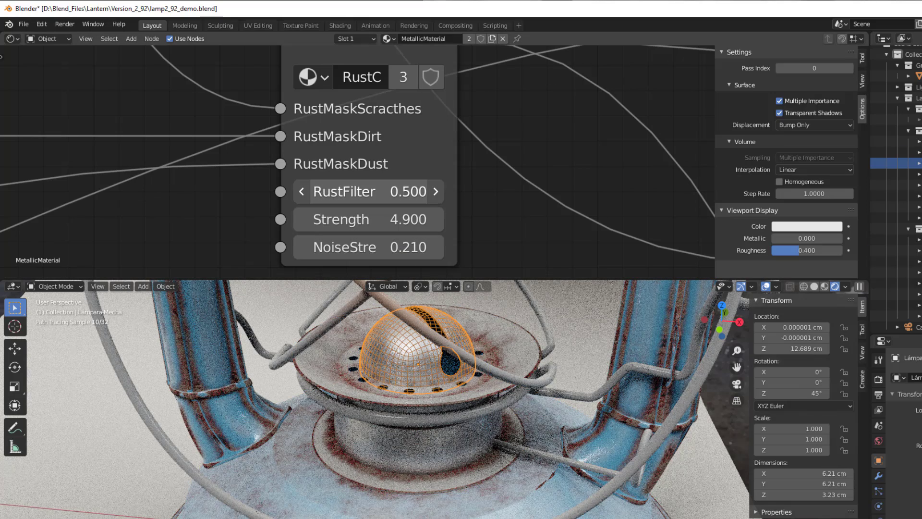
pyautogui.moveTo(360, 191); pyautogui.dragTo(303, 191)
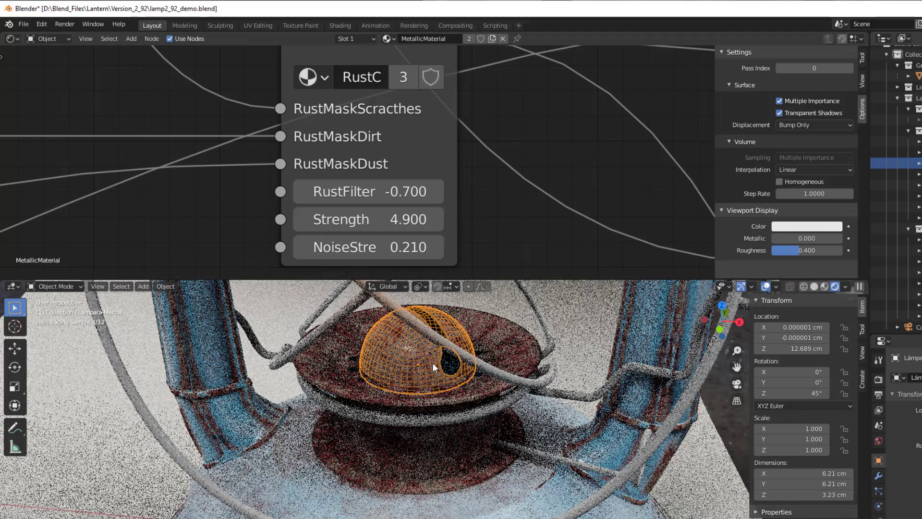
# Step RustFilter back up in 0.1 increments to -0.100
pyautogui.click(445, 388)
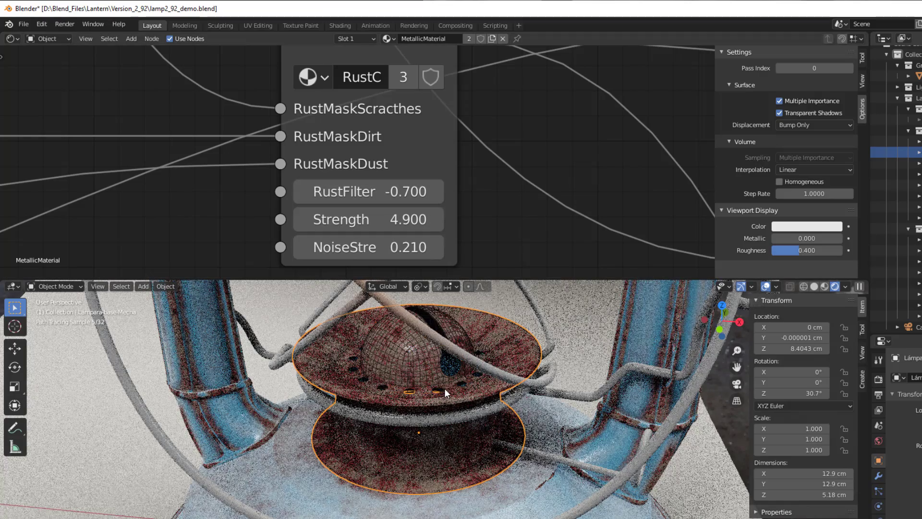
pyautogui.click(433, 190)
pyautogui.click(434, 190)
pyautogui.click(435, 190)
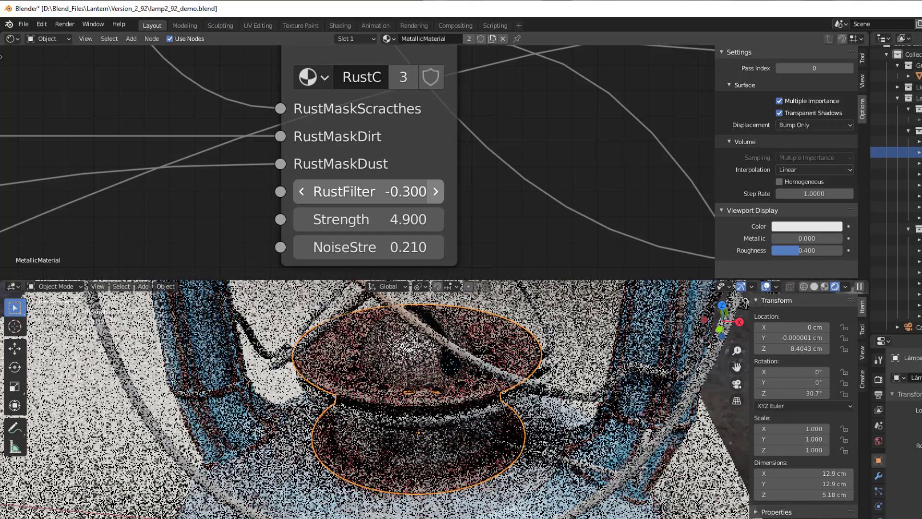
pyautogui.click(435, 191)
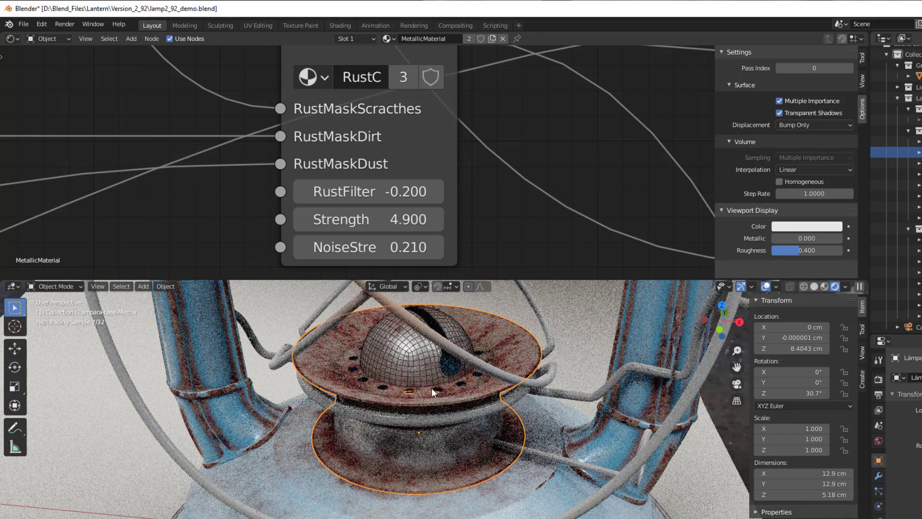
pyautogui.click(409, 366)
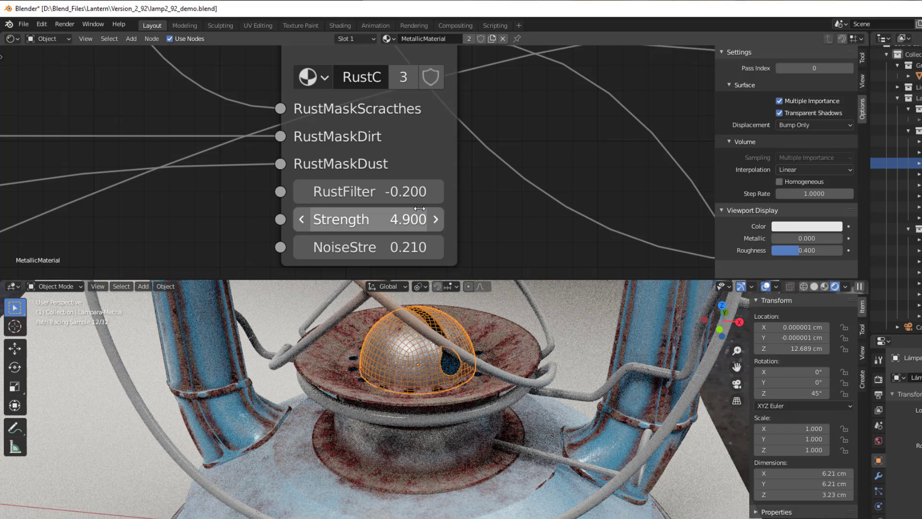
pyautogui.click(435, 192)
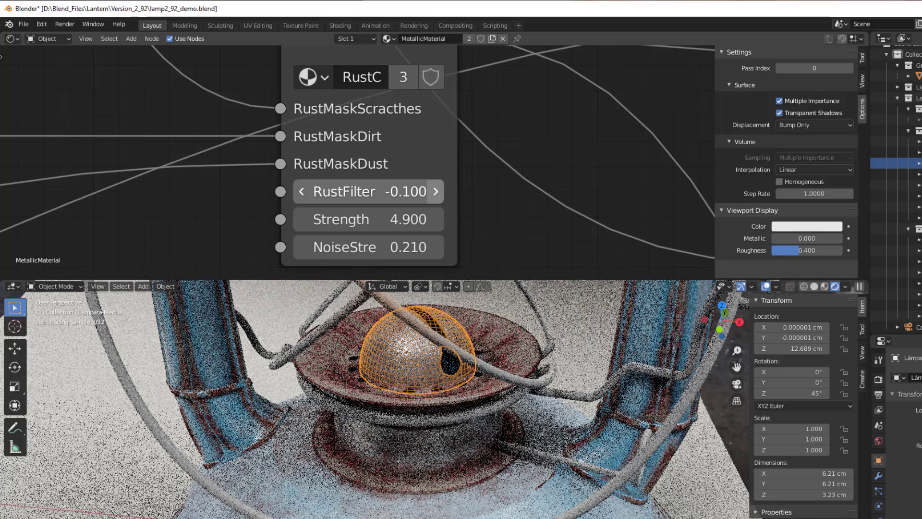
# Zoom onto the Dirt group and step DirtDistrubution from 0.400 up to 0.700
pyautogui.scroll(-2, 194, 163)
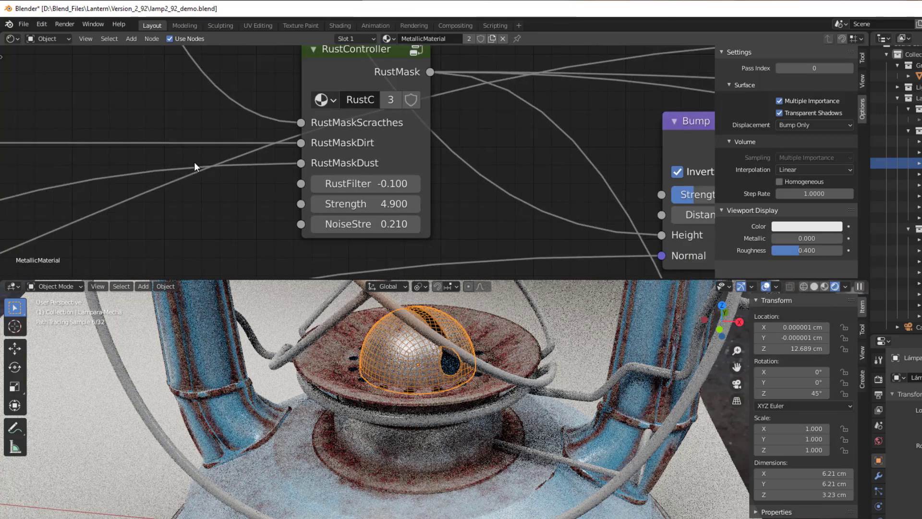
pyautogui.scroll(-1, 194, 162)
pyautogui.moveTo(181, 162); pyautogui.dragTo(236, 175, button='middle')
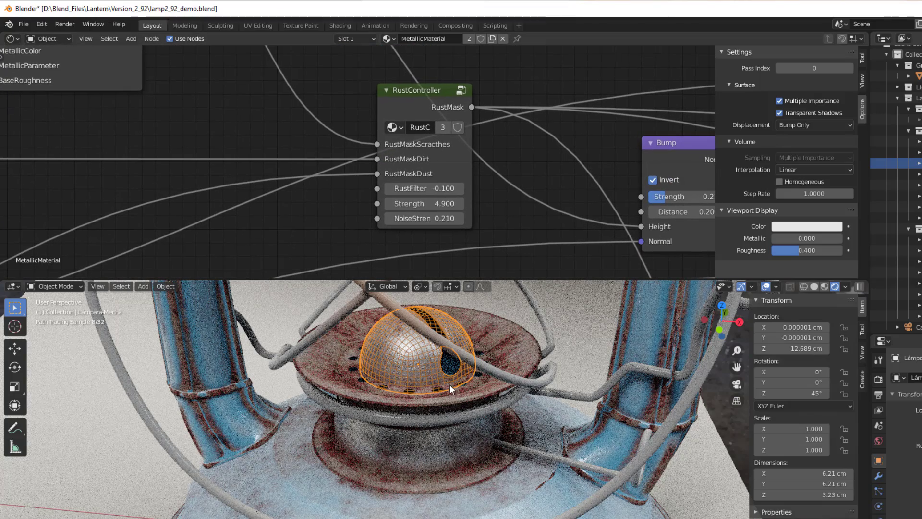
pyautogui.moveTo(127, 134); pyautogui.dragTo(418, 220, button='middle')
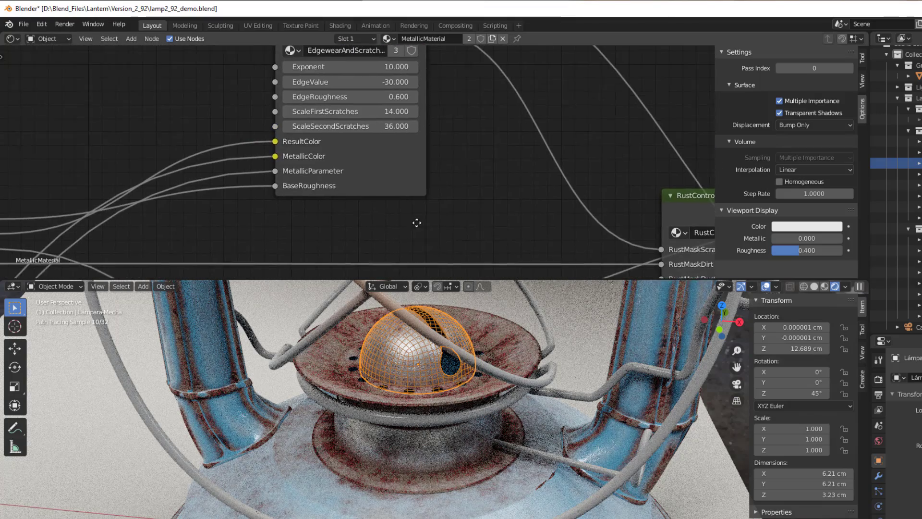
pyautogui.moveTo(291, 201); pyautogui.dragTo(494, 173, button='middle')
pyautogui.scroll(5, 402, 175)
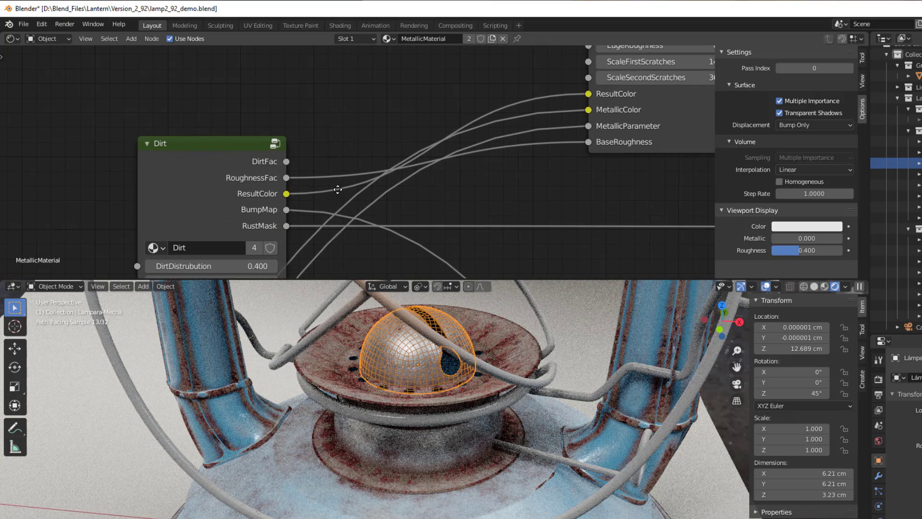
pyautogui.moveTo(337, 190); pyautogui.dragTo(567, 128, button='middle')
pyautogui.scroll(2, 566, 130)
pyautogui.moveTo(303, 186); pyautogui.dragTo(261, 134, button='middle')
pyautogui.scroll(2, 258, 140)
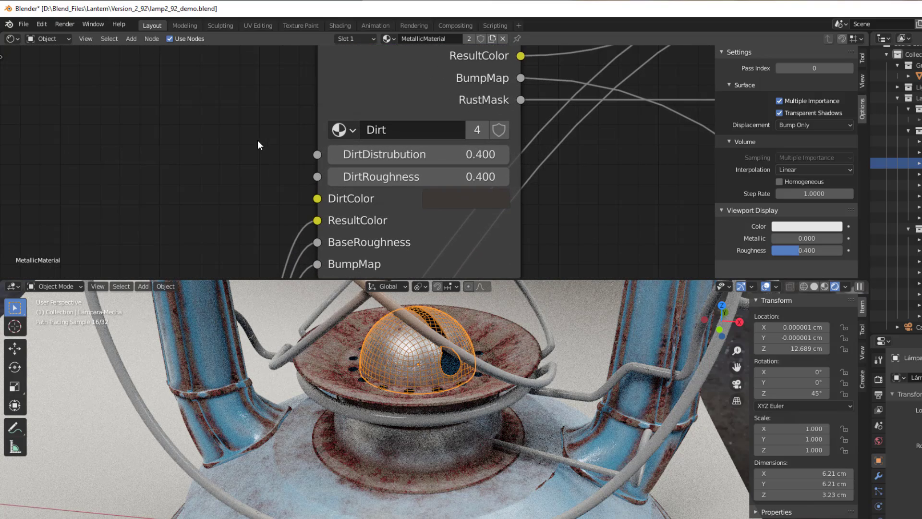
pyautogui.click(503, 155)
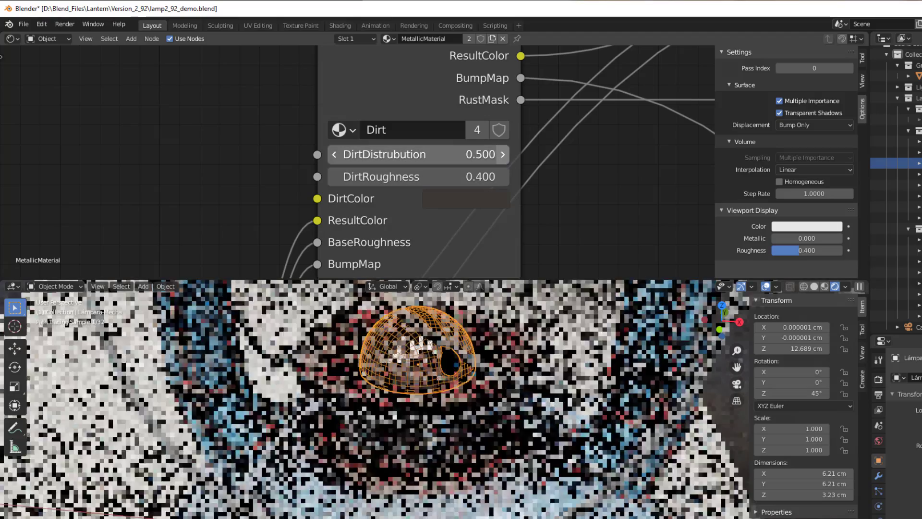
pyautogui.click(503, 155)
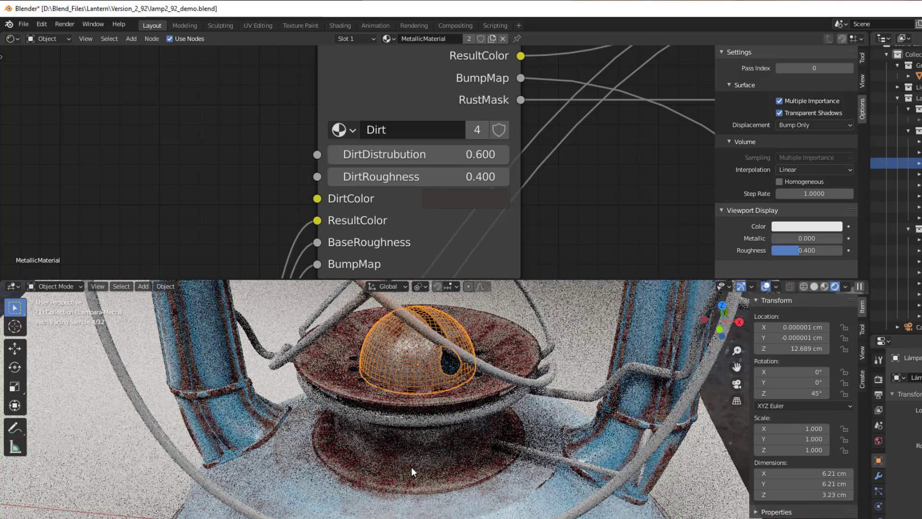
pyautogui.click(503, 154)
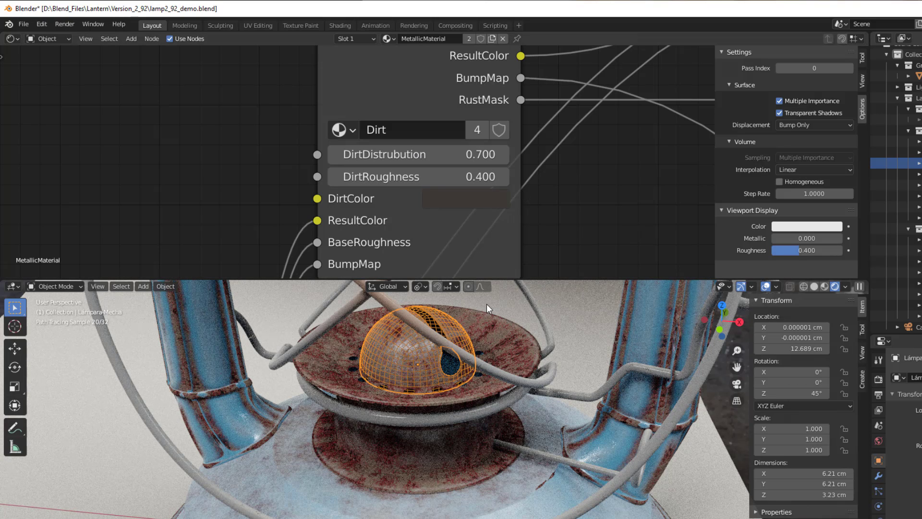
# Pan past the Principled BSDF and Bump nodes to the RustController group
pyautogui.scroll(-1, 588, 190)
pyautogui.moveTo(588, 189); pyautogui.dragTo(429, 198, button='middle')
pyautogui.scroll(-1, 429, 198)
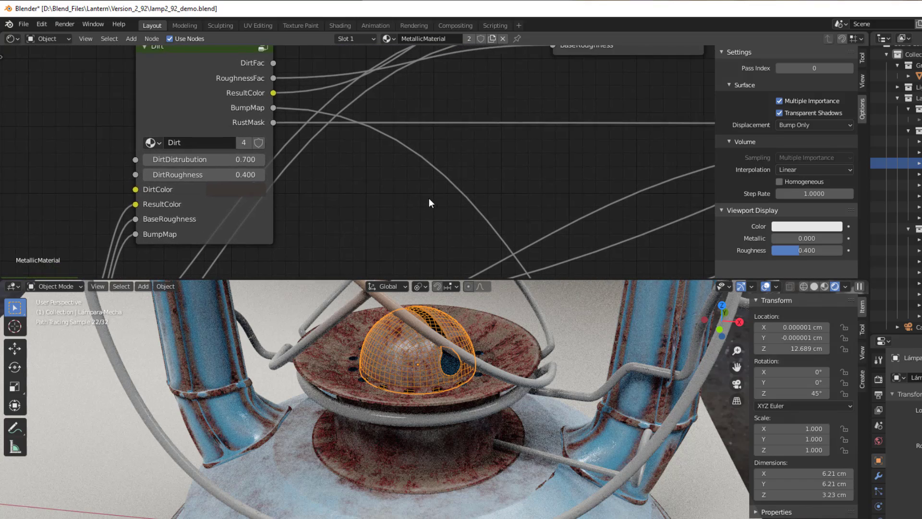
pyautogui.scroll(-1, 514, 205)
pyautogui.moveTo(514, 206); pyautogui.dragTo(198, 262, button='middle')
pyautogui.scroll(9, 278, 253)
pyautogui.moveTo(313, 238); pyautogui.dragTo(241, 215, button='middle')
pyautogui.scroll(1, 284, 231)
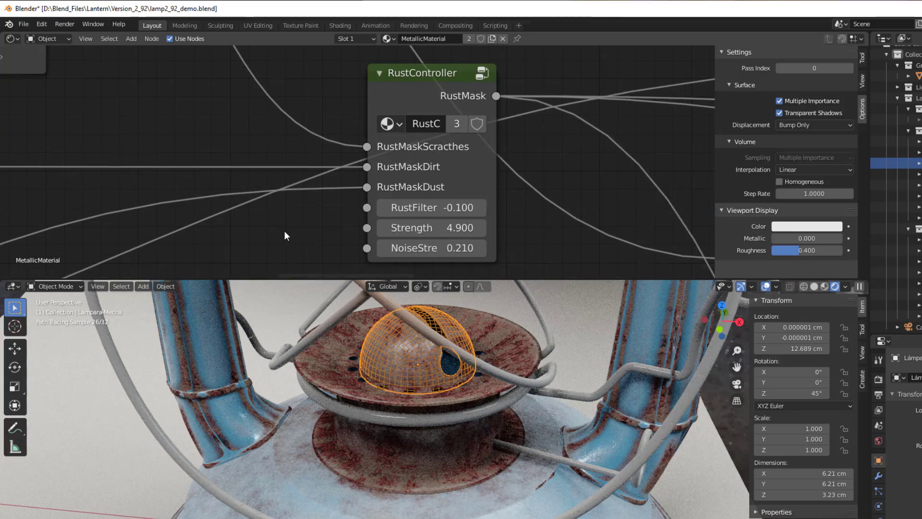
pyautogui.scroll(1, 284, 235)
# Try RustFilter values from -0.400 up to 3.000, then settle it at 1.300
pyautogui.click(384, 210)
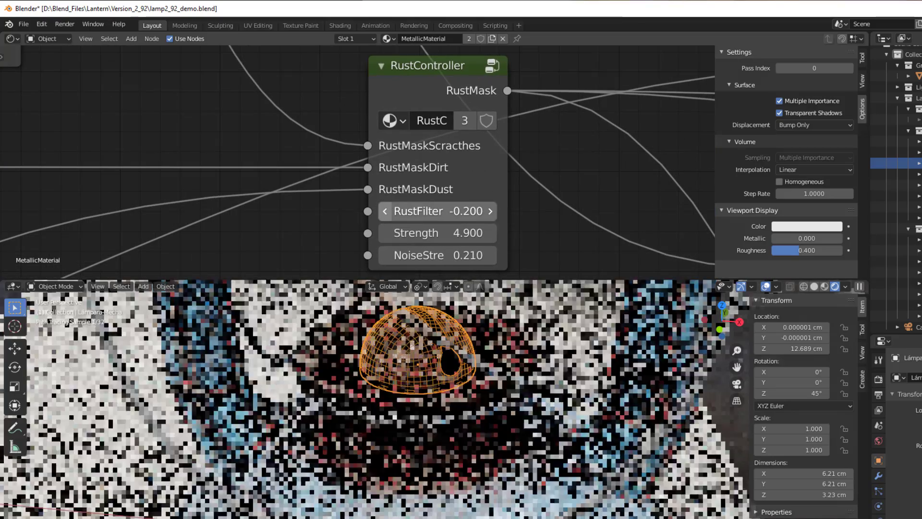
pyautogui.click(384, 211)
pyautogui.click(384, 211)
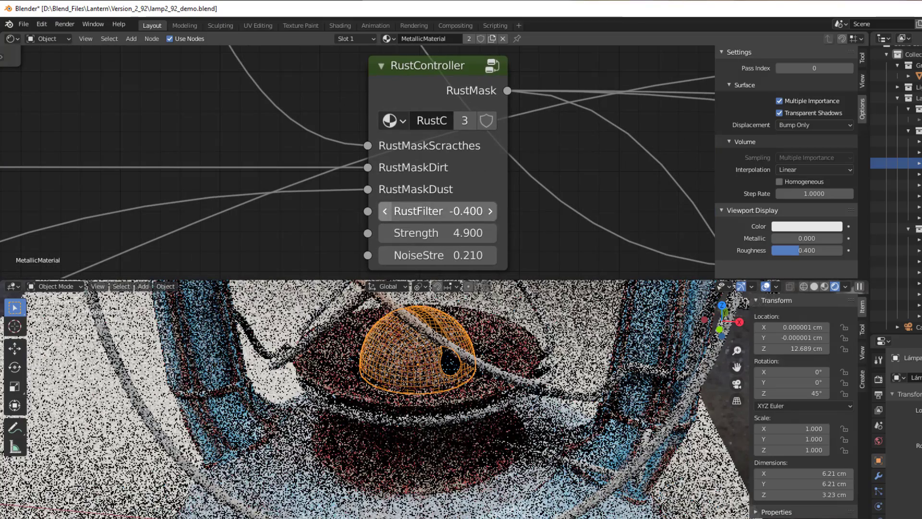
pyautogui.click(420, 408)
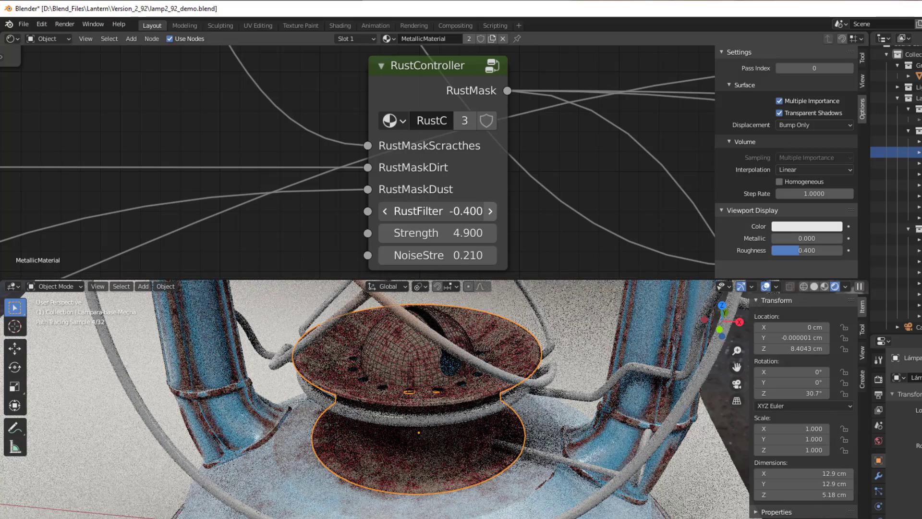
pyautogui.click(490, 211)
pyautogui.click(490, 211)
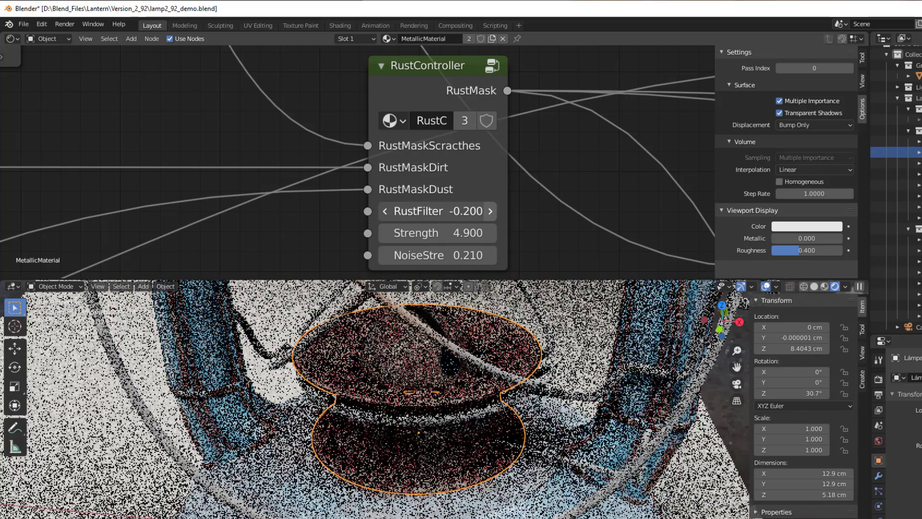
pyautogui.click(490, 211)
pyautogui.moveTo(438, 211); pyautogui.dragTo(491, 211)
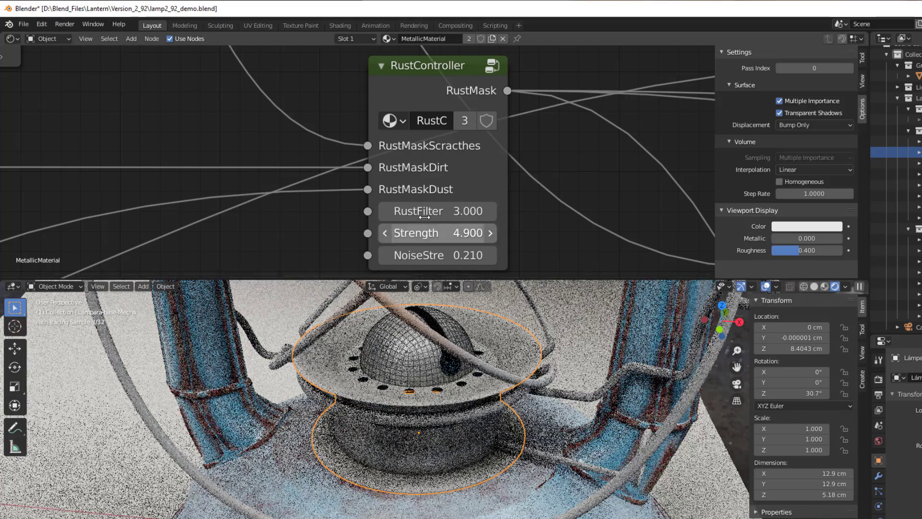
pyautogui.moveTo(438, 211)
pyautogui.mouseDown()
pyautogui.moveTo(384, 212)
pyautogui.moveTo(459, 212)
pyautogui.moveTo(414, 211)
pyautogui.moveTo(432, 210)
pyautogui.mouseUp()
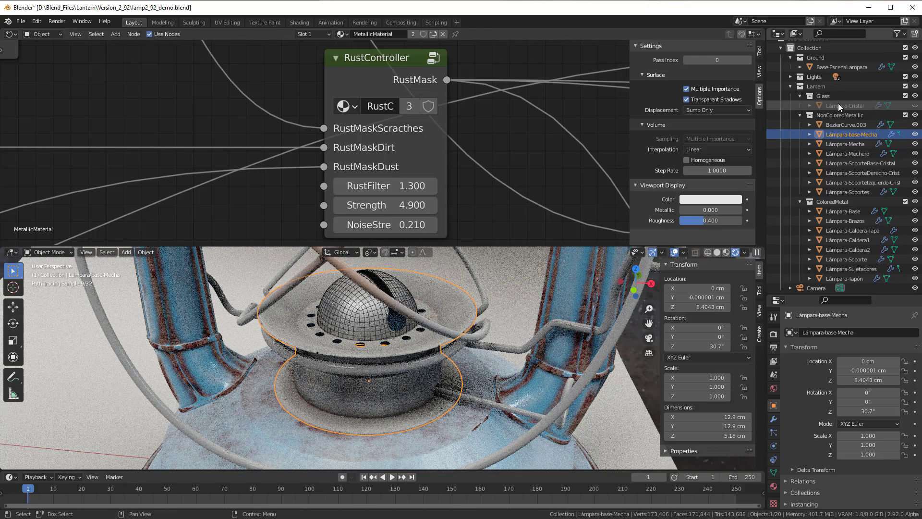
# Unhide Lámpara-Cristal from the Outliner, then select the BezierCurve.003 wire
pyautogui.click(846, 105)
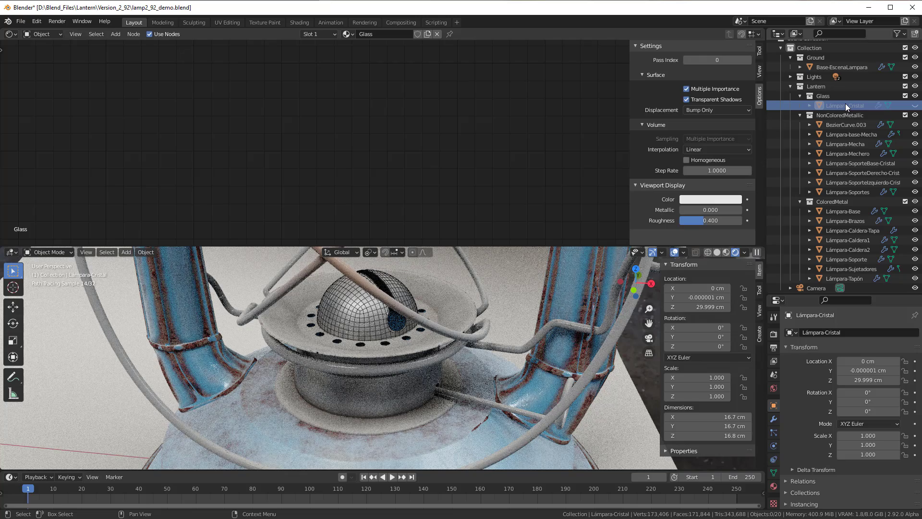
pyautogui.click(910, 106)
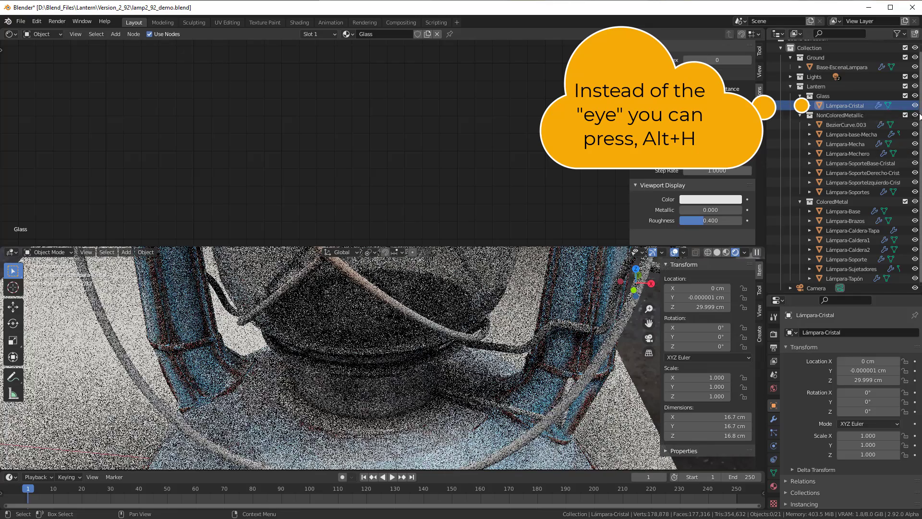
pyautogui.scroll(-1, 425, 335)
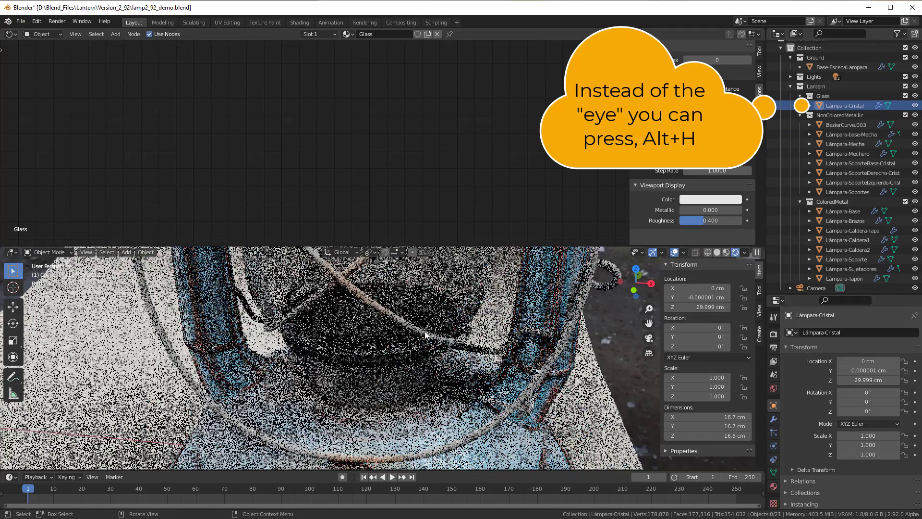
pyautogui.scroll(-2, 425, 335)
pyautogui.scroll(-2, 425, 334)
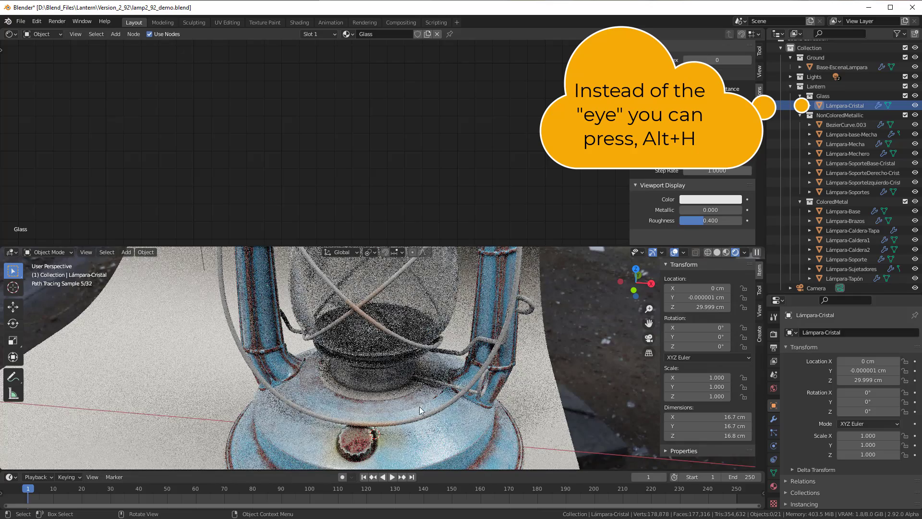
pyautogui.click(485, 367)
# Connect EdgewearAndScratches' ResultColor output to the Principled BSDF Base Color
pyautogui.scroll(-3, 447, 197)
pyautogui.scroll(4, 442, 192)
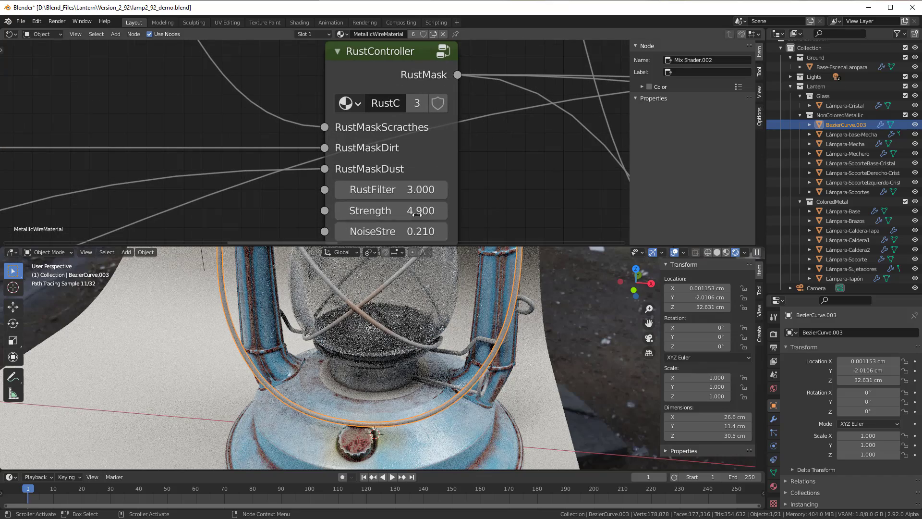
pyautogui.scroll(1, 425, 418)
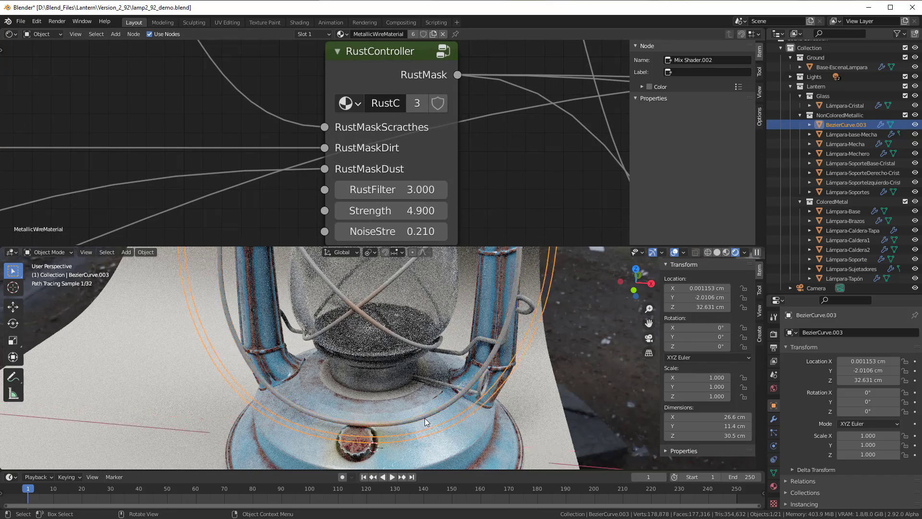
pyautogui.scroll(2, 425, 418)
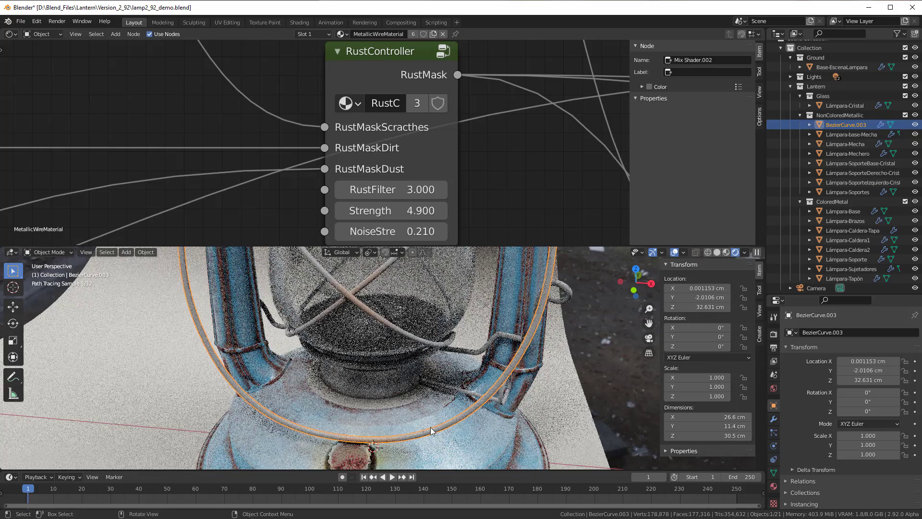
pyautogui.moveTo(111, 114); pyautogui.dragTo(299, 96, button='middle')
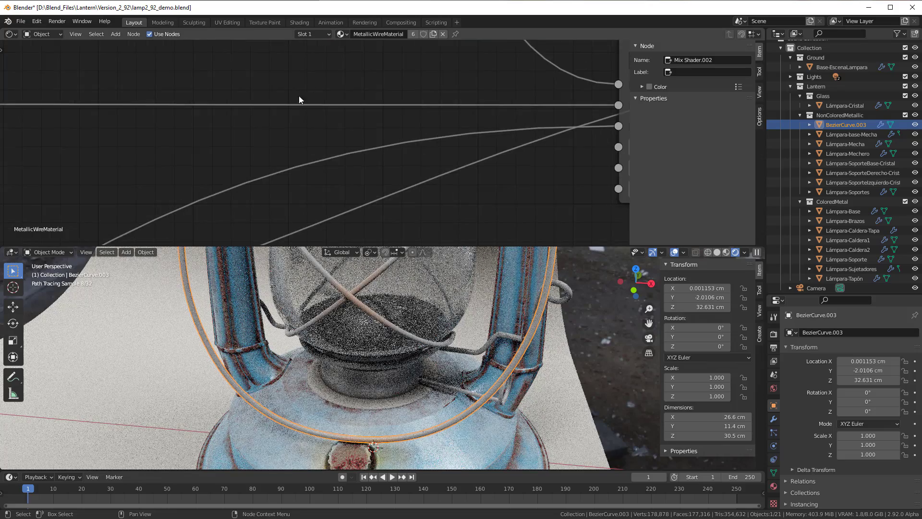
pyautogui.scroll(-2, 269, 120)
pyautogui.scroll(-6, 260, 132)
pyautogui.moveTo(259, 133); pyautogui.dragTo(503, 108, button='middle')
pyautogui.moveTo(418, 131); pyautogui.dragTo(162, 245, button='middle')
pyautogui.moveTo(497, 114); pyautogui.dragTo(280, 131, button='middle')
pyautogui.scroll(-1, 296, 134)
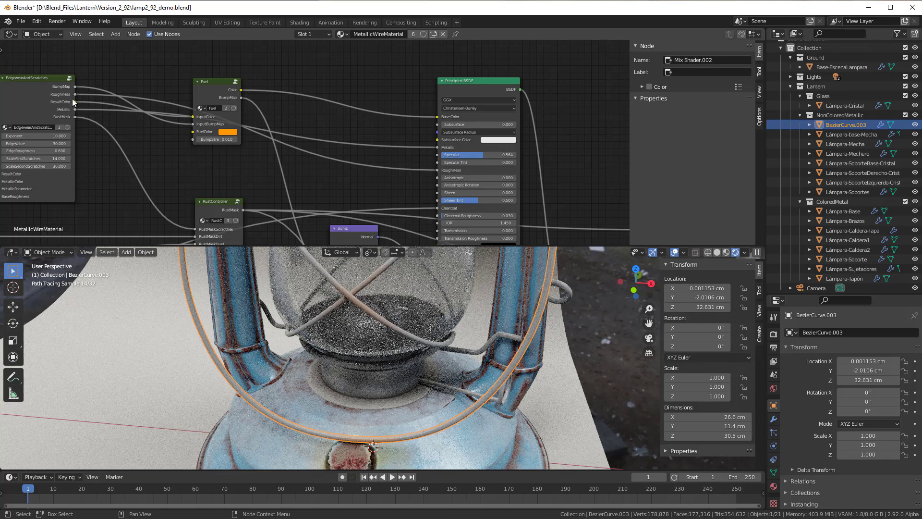
pyautogui.scroll(4, 140, 114)
pyautogui.moveTo(137, 115); pyautogui.dragTo(244, 160, button='middle')
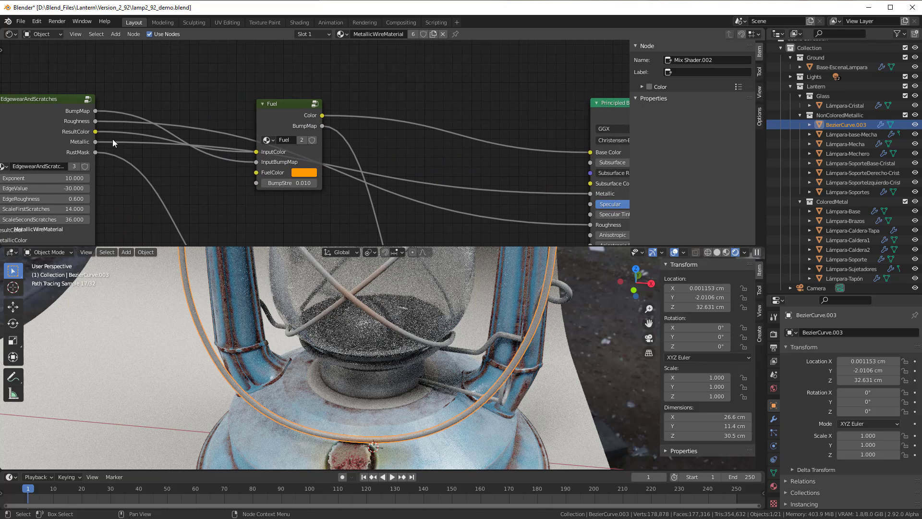
pyautogui.moveTo(96, 131); pyautogui.dragTo(592, 152)
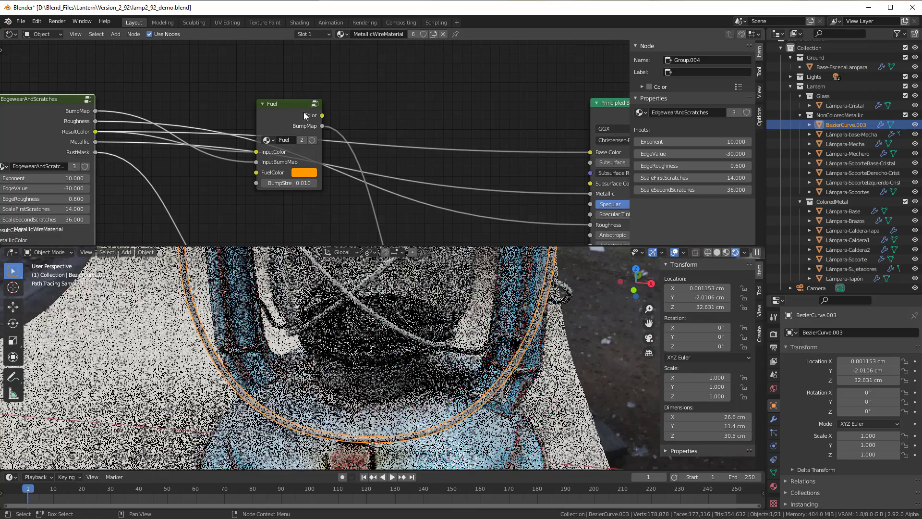
# Link EdgewearAndScratches' BumpMap output into the Bump node's Height input
pyautogui.moveTo(339, 118); pyautogui.dragTo(339, 48, button='middle')
pyautogui.scroll(-1, 339, 48)
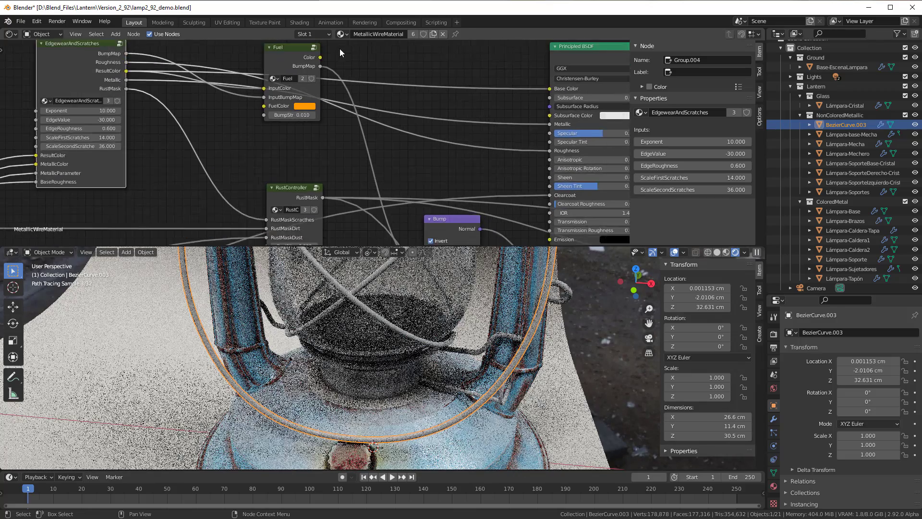
pyautogui.scroll(-2, 212, 114)
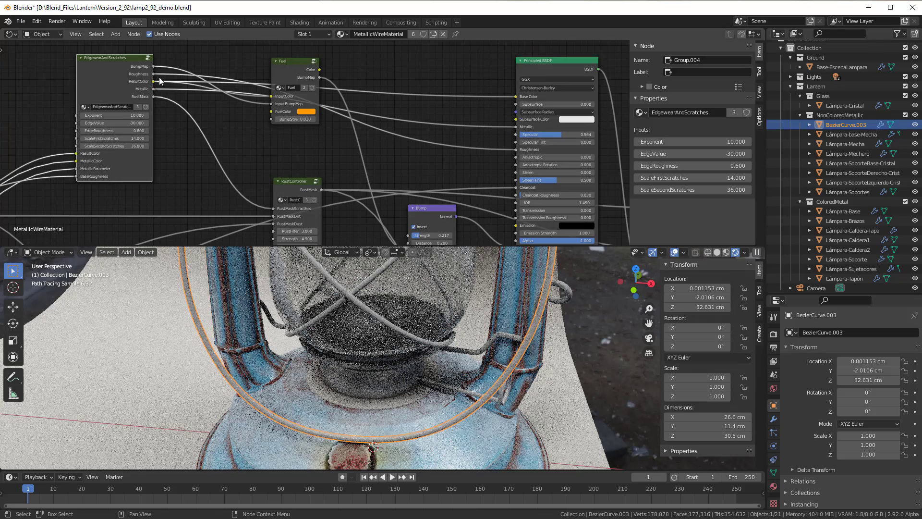
pyautogui.moveTo(267, 133)
pyautogui.mouseDown(button='middle')
pyautogui.moveTo(264, 96)
pyautogui.moveTo(268, 118)
pyautogui.mouseUp(button='middle')
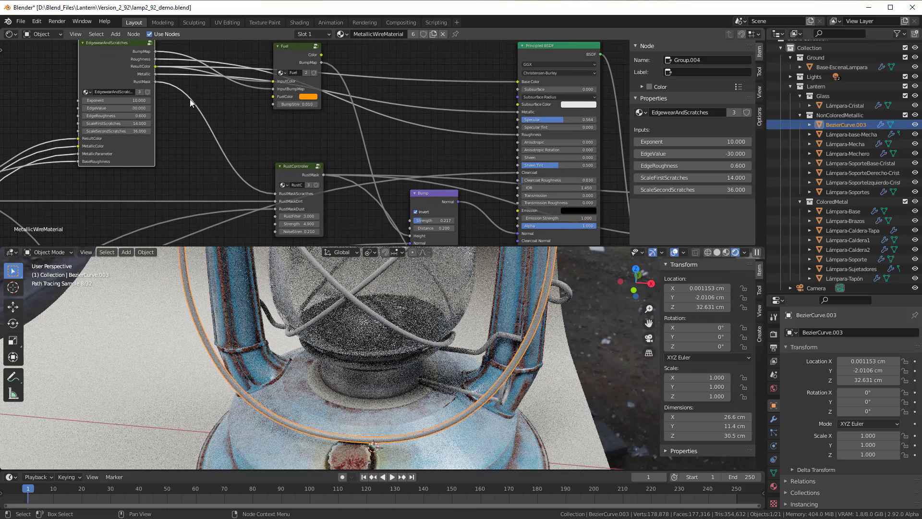
pyautogui.moveTo(430, 195); pyautogui.dragTo(436, 189)
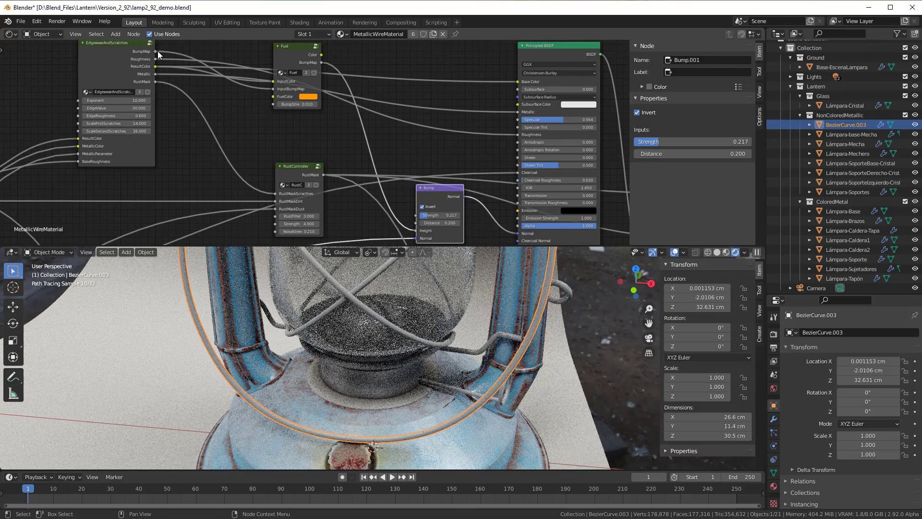
pyautogui.moveTo(156, 53); pyautogui.dragTo(420, 231)
# Move the Fuel node up and to the right to tidy the node layout
pyautogui.moveTo(304, 54); pyautogui.dragTo(300, 124, button='middle')
pyautogui.moveTo(300, 124); pyautogui.dragTo(327, 84)
pyautogui.moveTo(328, 84); pyautogui.dragTo(424, 93, button='middle')
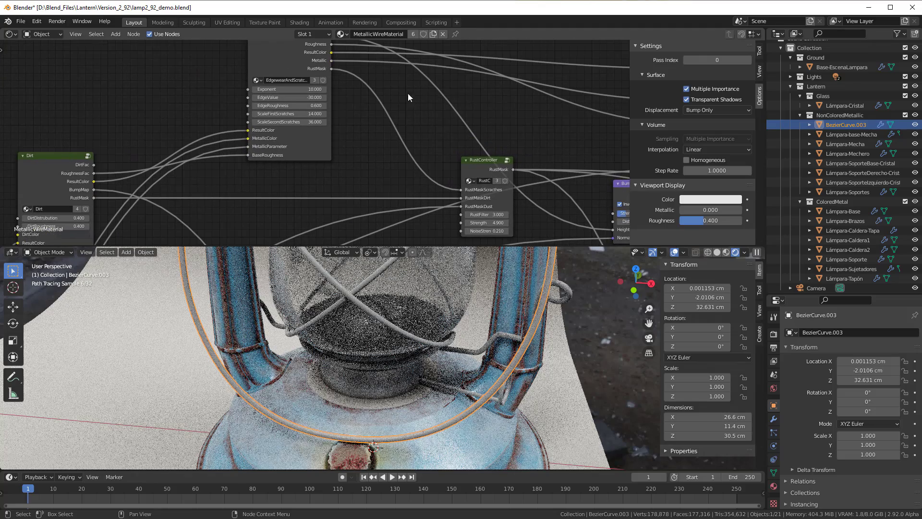
pyautogui.scroll(1, 343, 126)
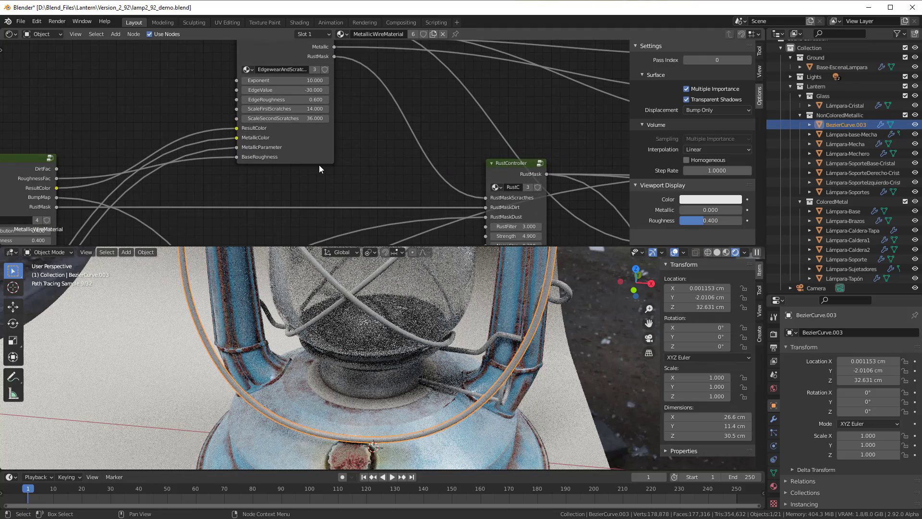
pyautogui.moveTo(326, 173); pyautogui.dragTo(329, 239, button='middle')
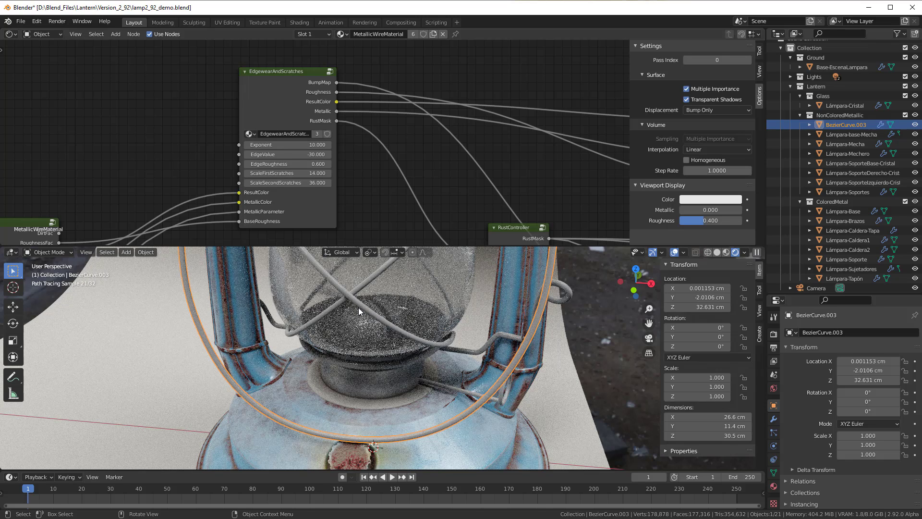
pyautogui.scroll(3, 357, 307)
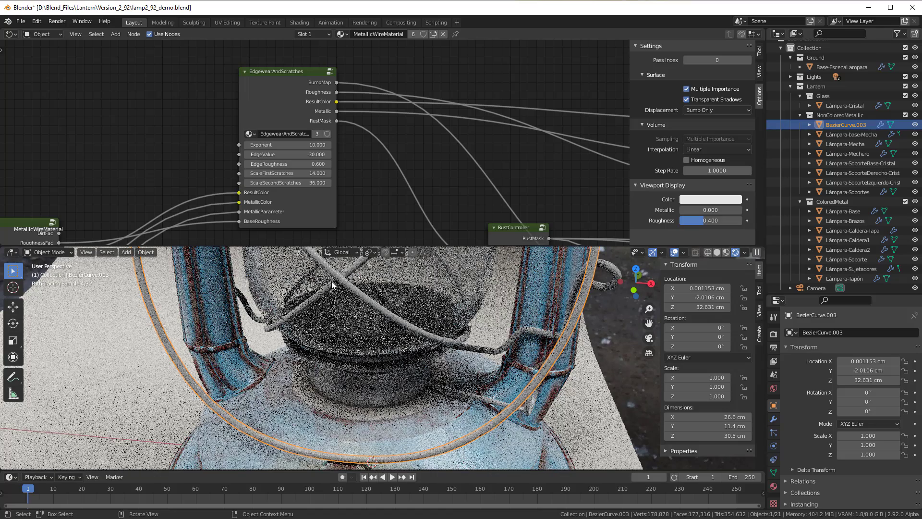
pyautogui.scroll(2, 332, 282)
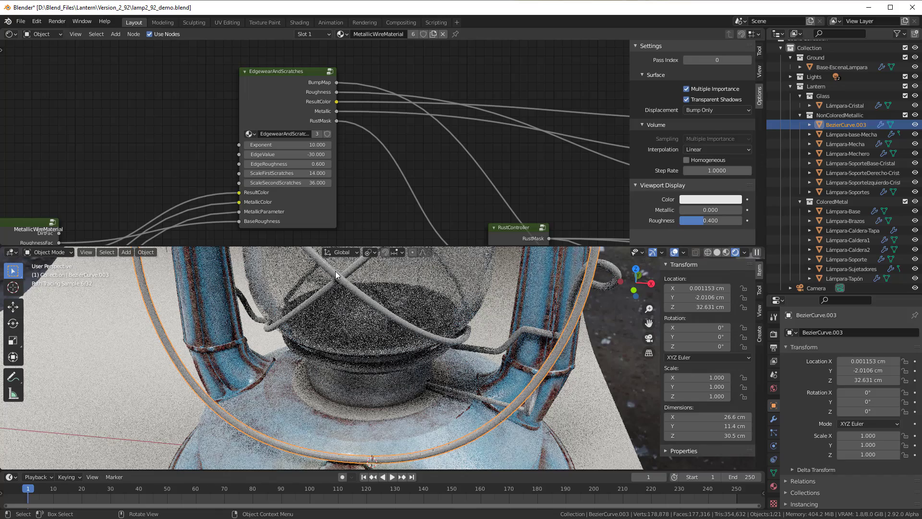
pyautogui.moveTo(266, 86); pyautogui.dragTo(270, 86)
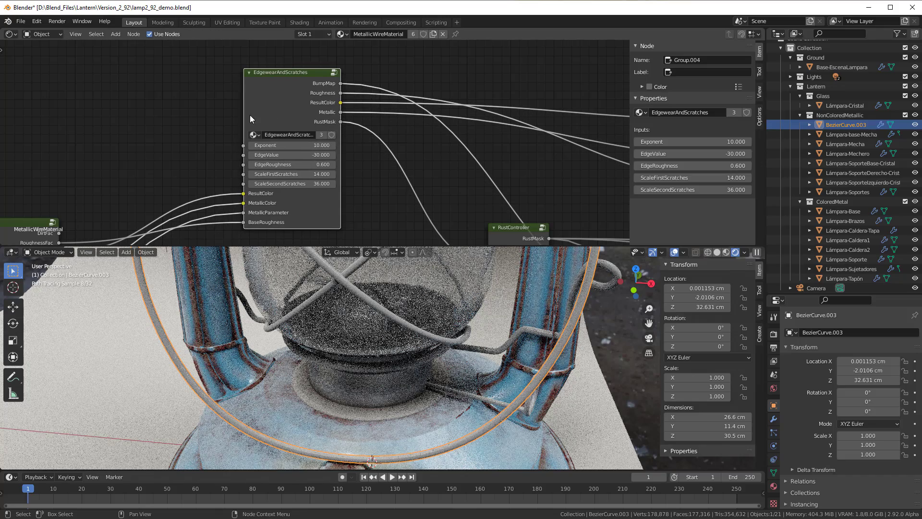
pyautogui.scroll(-1, 228, 130)
pyautogui.moveTo(228, 130); pyautogui.dragTo(402, 116, button='middle')
pyautogui.scroll(1, 407, 119)
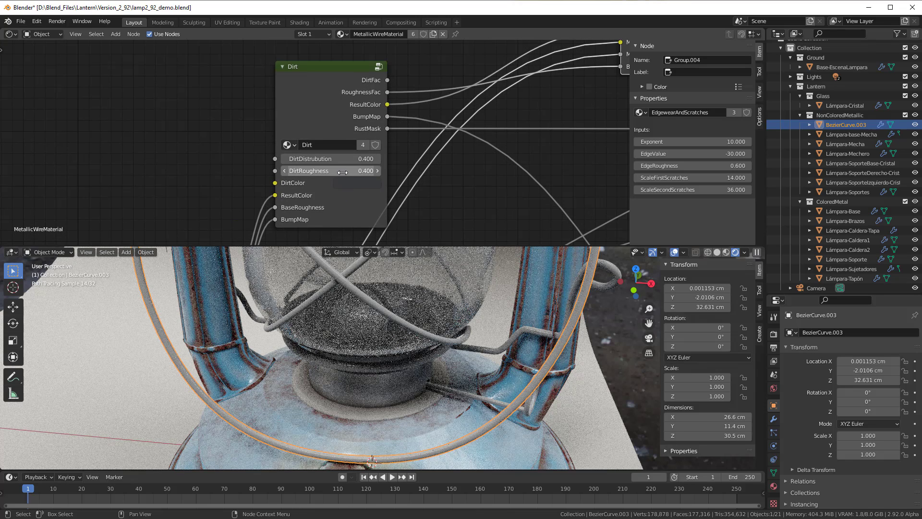
# On the Dirt node, drag DirtRoughness to 0.300 and settle DirtDistrubution at 0.200 after an overshoot
pyautogui.moveTo(309, 100)
pyautogui.mouseDown()
pyautogui.moveTo(314, 127)
pyautogui.moveTo(319, 104)
pyautogui.mouseUp()
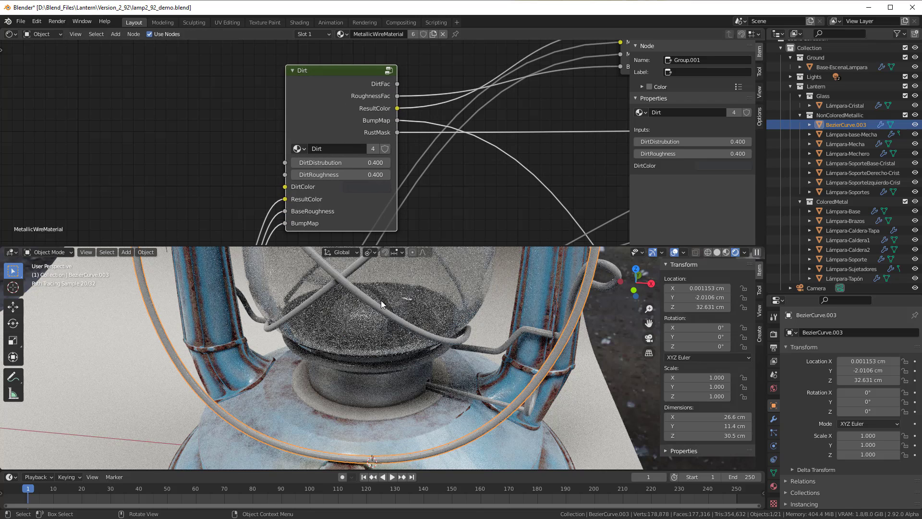
pyautogui.moveTo(340, 175)
pyautogui.mouseDown()
pyautogui.moveTo(325, 175)
pyautogui.moveTo(349, 174)
pyautogui.mouseUp()
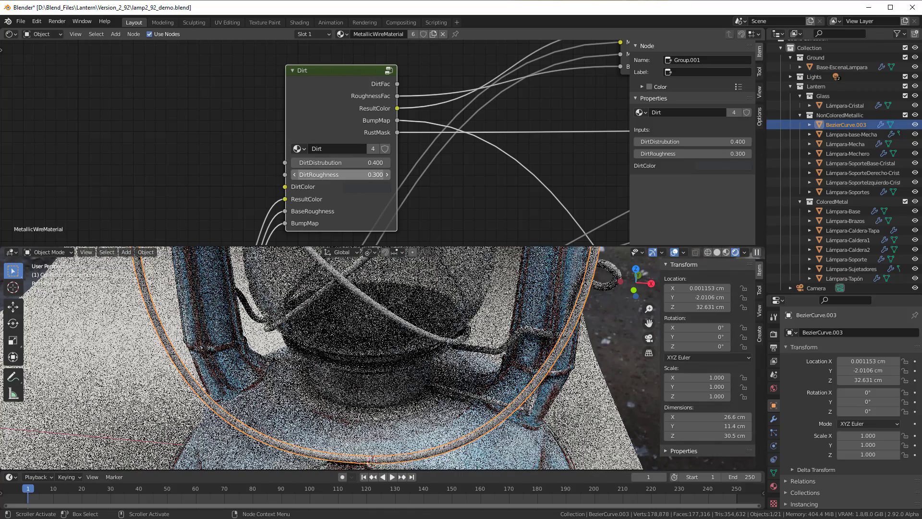
pyautogui.moveTo(349, 163); pyautogui.dragTo(321, 163)
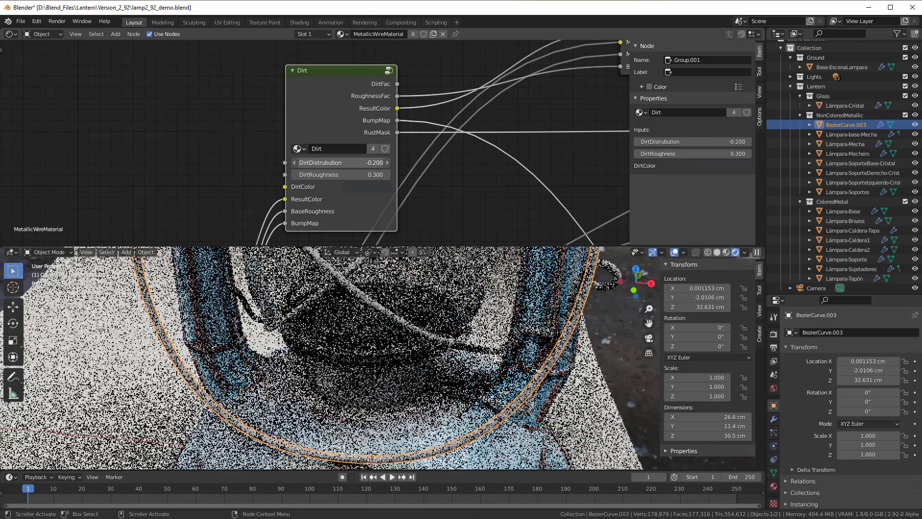
pyautogui.press('BackSpace')
pyautogui.click(388, 164)
pyautogui.click(389, 163)
pyautogui.click(388, 163)
pyautogui.click(388, 163)
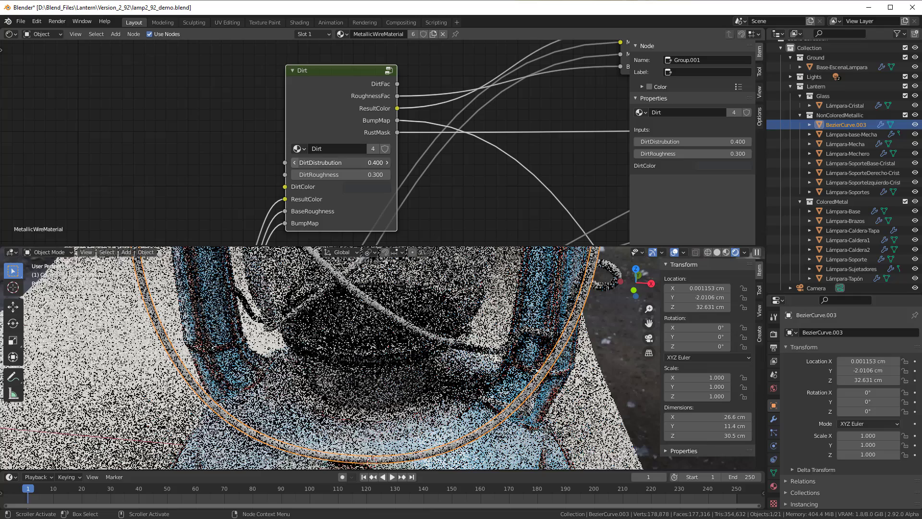
pyautogui.click(298, 164)
pyautogui.click(297, 164)
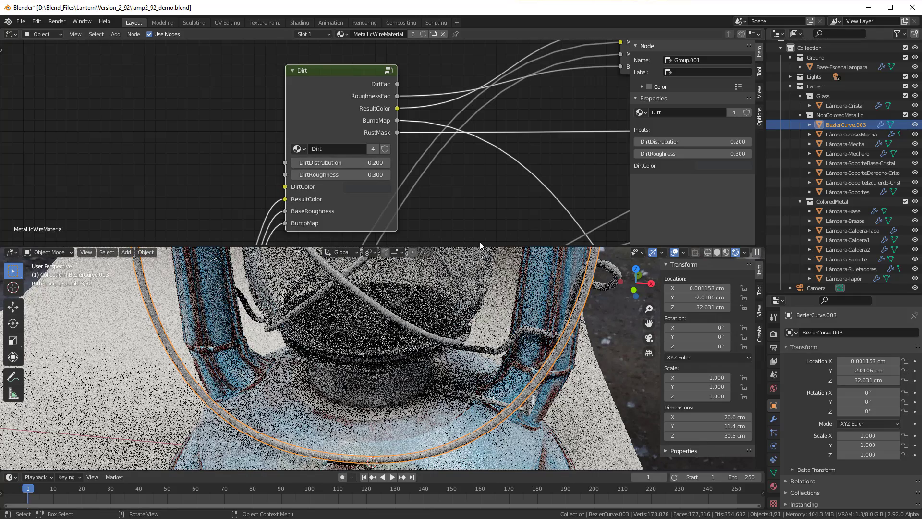
pyautogui.scroll(-2, 537, 157)
pyautogui.moveTo(536, 151); pyautogui.dragTo(231, 215, button='middle')
# Lower EdgewearAndScratches EdgeRoughness in two steps, to 0.500 and then 0.400
pyautogui.scroll(2, 344, 179)
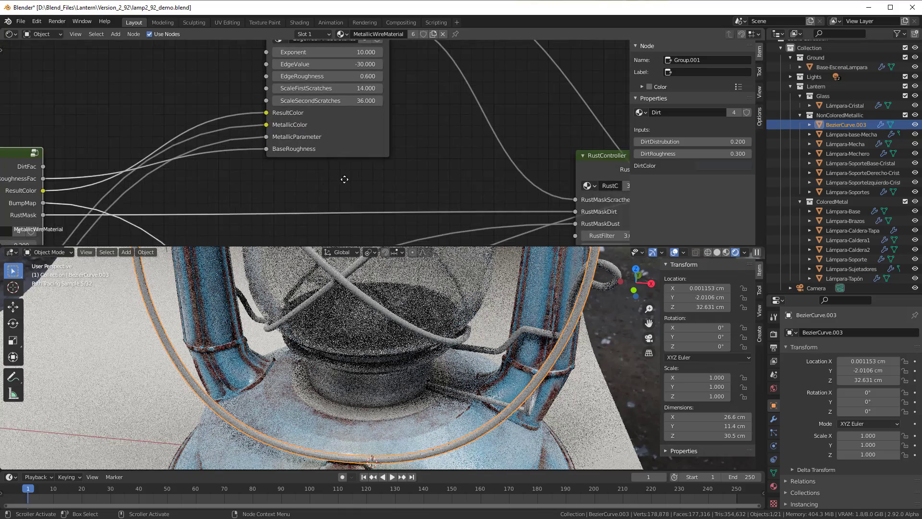
pyautogui.moveTo(345, 180); pyautogui.dragTo(334, 244, button='middle')
pyautogui.scroll(2, 336, 223)
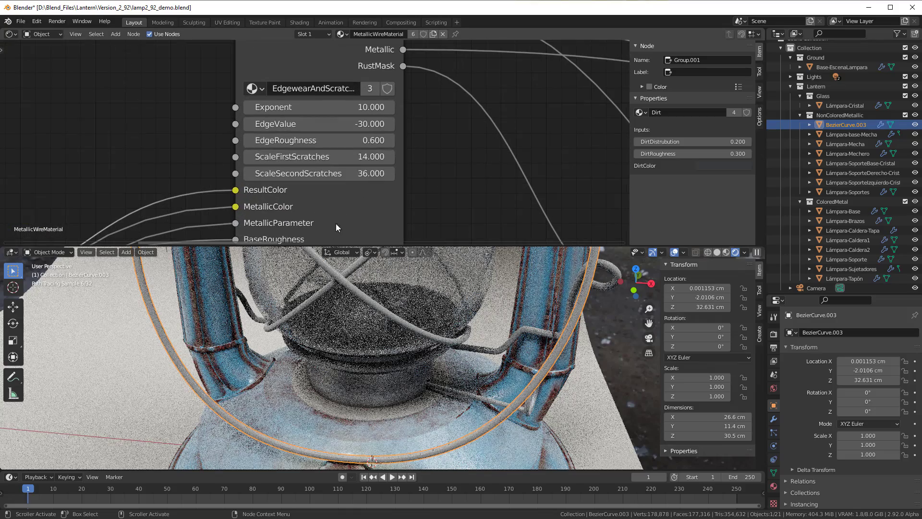
pyautogui.click(247, 140)
pyautogui.click(248, 140)
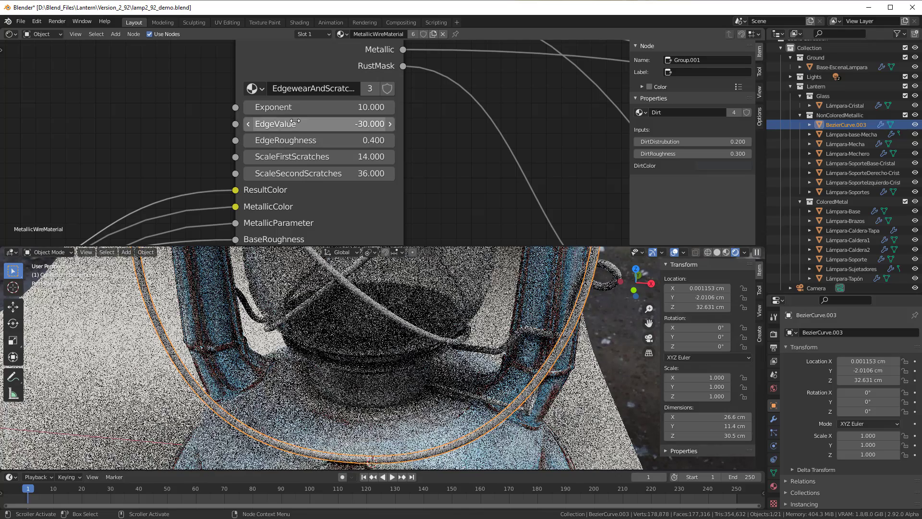
# Set the EdgewearAndScratches Exponent to 6.900 after briefly dropping it to 2.600
pyautogui.moveTo(319, 107); pyautogui.dragTo(299, 108)
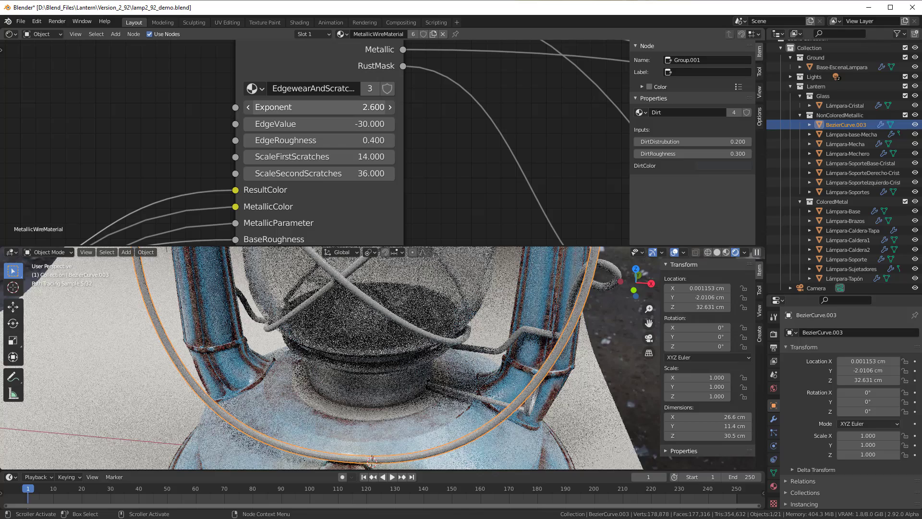
pyautogui.keyDown('ctrl'); pyautogui.scroll(2, 319, 107); pyautogui.keyUp('ctrl')
pyautogui.moveTo(331, 107); pyautogui.dragTo(355, 106)
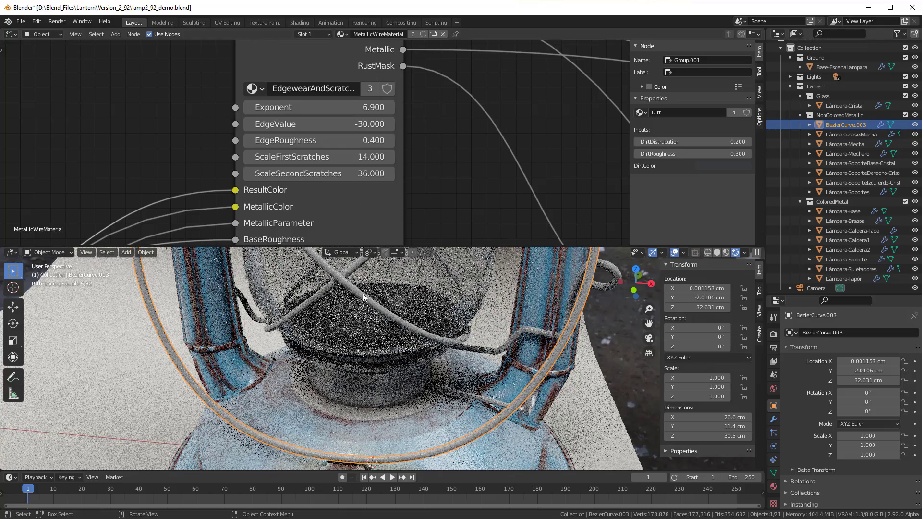
pyautogui.scroll(-2, 107, 180)
pyautogui.moveTo(107, 180); pyautogui.dragTo(540, 120, button='middle')
pyautogui.moveTo(372, 185); pyautogui.dragTo(461, 67, button='middle')
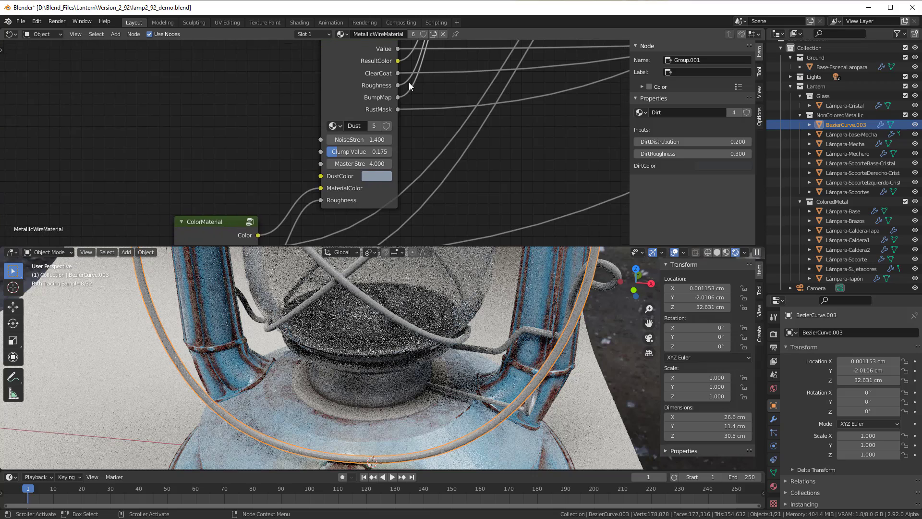
pyautogui.scroll(1, 358, 157)
pyautogui.moveTo(335, 165); pyautogui.dragTo(450, 210, button='middle')
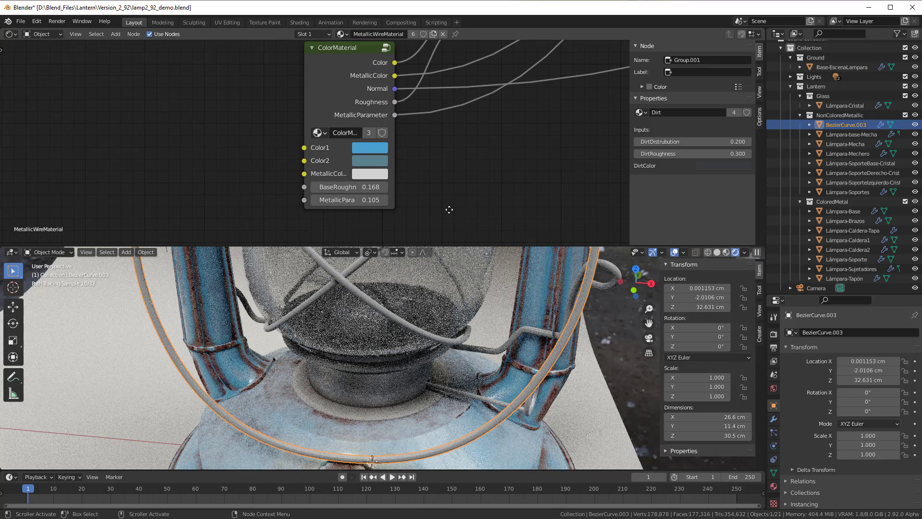
pyautogui.moveTo(478, 149); pyautogui.dragTo(442, 180, button='middle')
pyautogui.scroll(3, 454, 176)
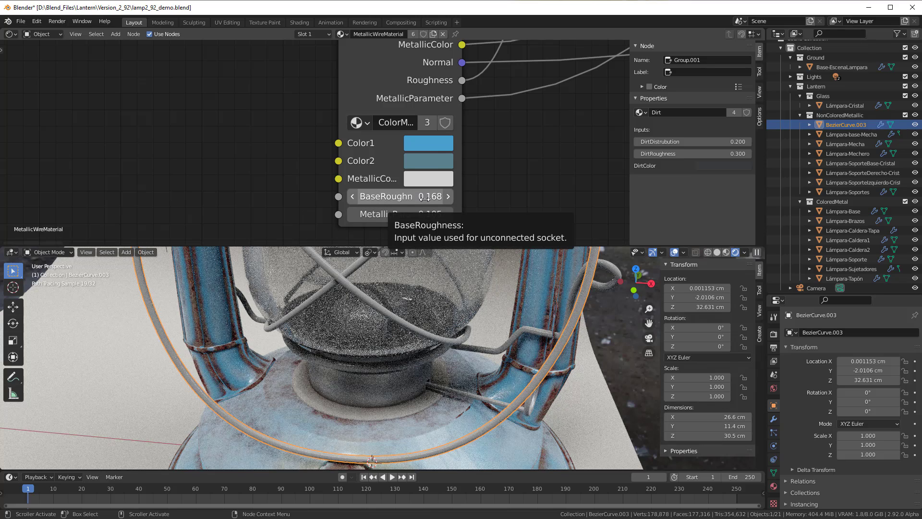
pyautogui.moveTo(448, 416)
pyautogui.mouseDown(button='middle')
pyautogui.moveTo(421, 450)
pyautogui.moveTo(439, 430)
pyautogui.mouseUp(button='middle')
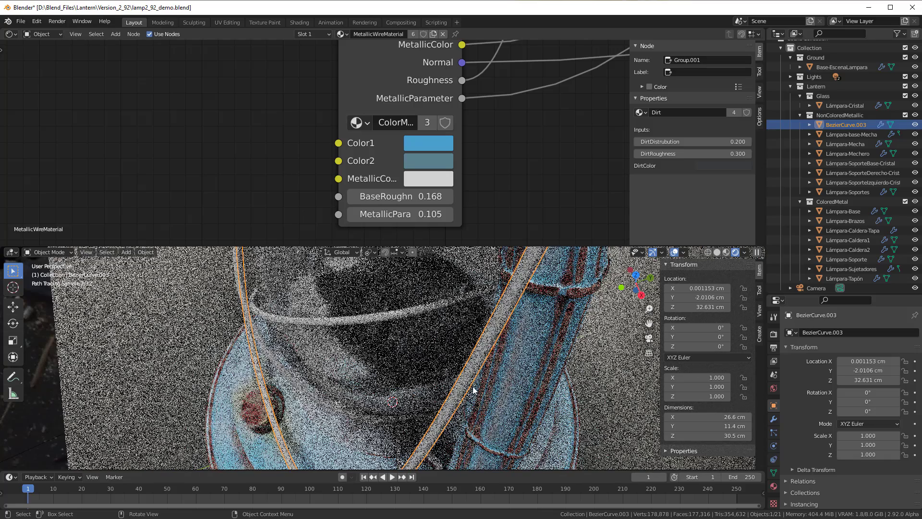
pyautogui.scroll(2, 475, 384)
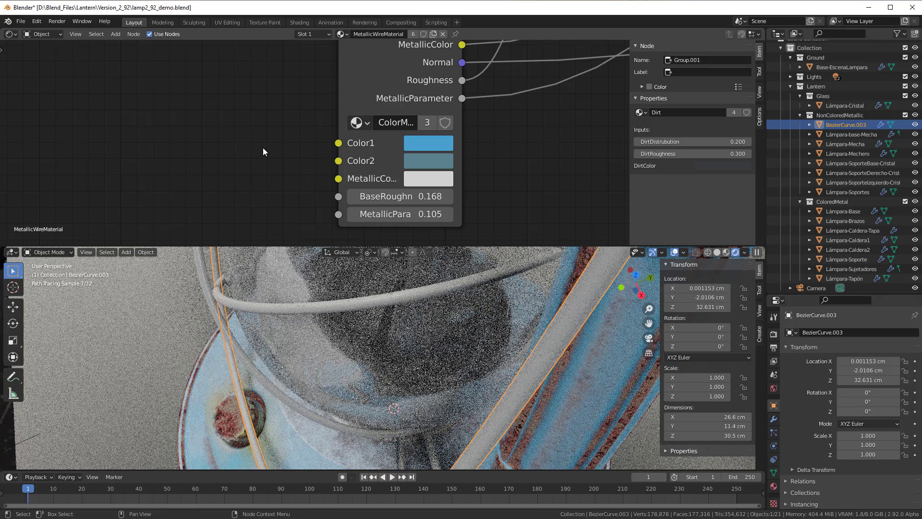
pyautogui.scroll(-2, 264, 148)
pyautogui.moveTo(255, 146); pyautogui.dragTo(326, 145, button='middle')
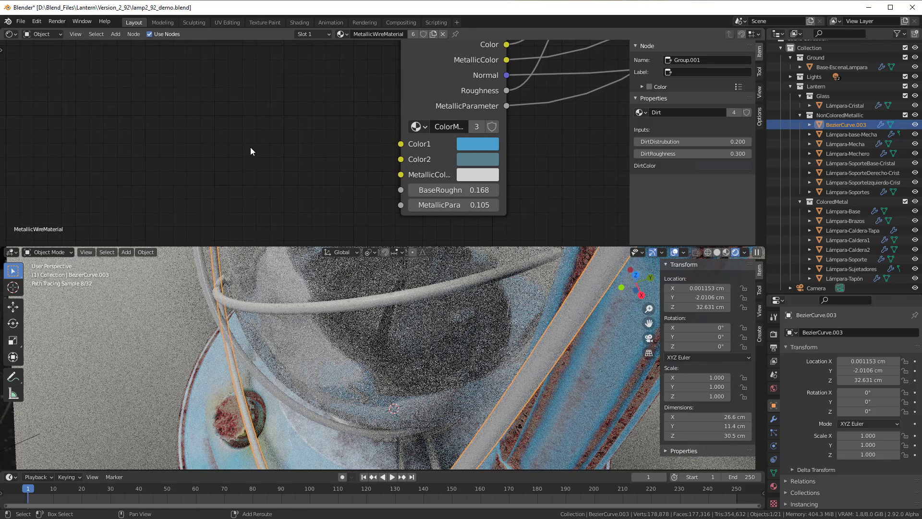
# Add an RGB node left of ColorMaterial and eyedrop the light-grey MetallicColor into it
pyautogui.hotkey('shift', 'a')
pyautogui.moveTo(250, 148)
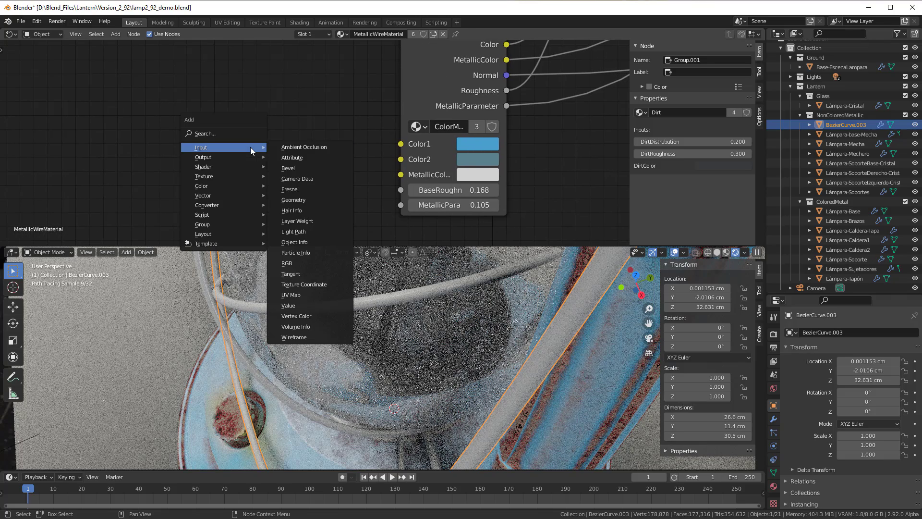
pyautogui.click(298, 263)
pyautogui.click(198, 76)
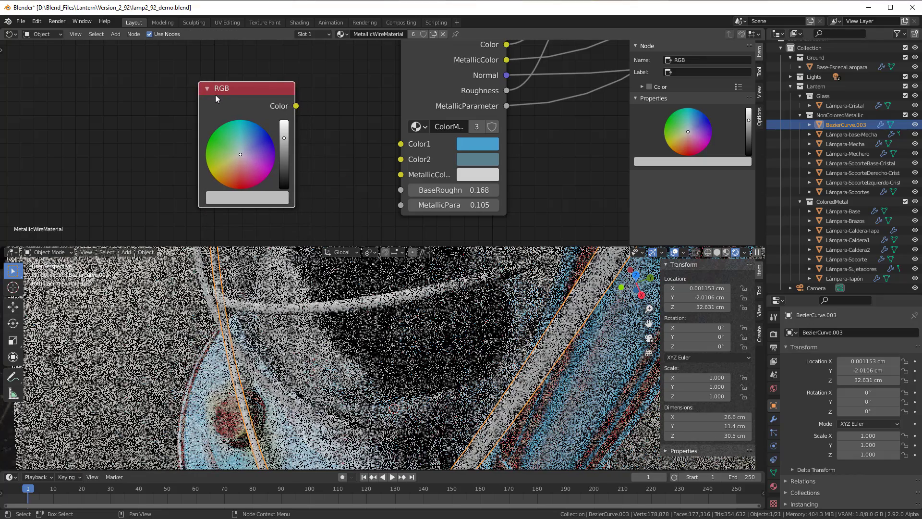
pyautogui.click(258, 199)
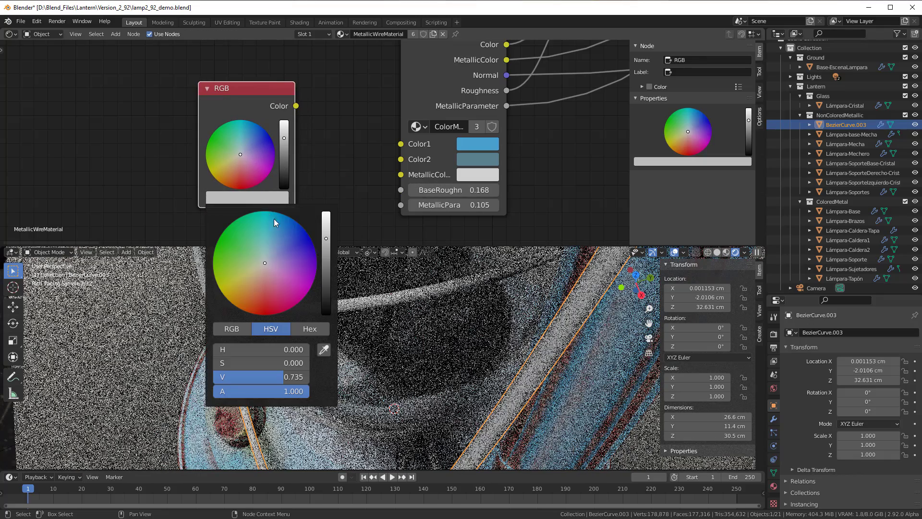
pyautogui.click(324, 349)
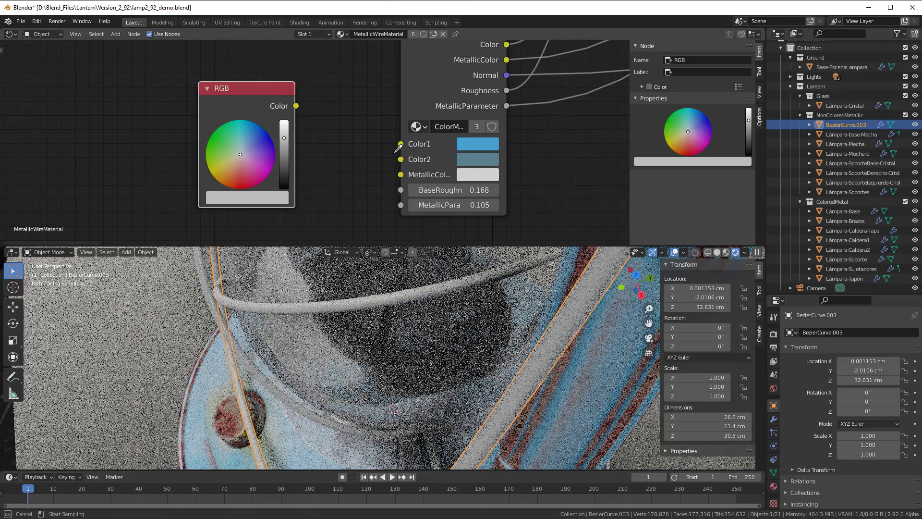
pyautogui.click(270, 197)
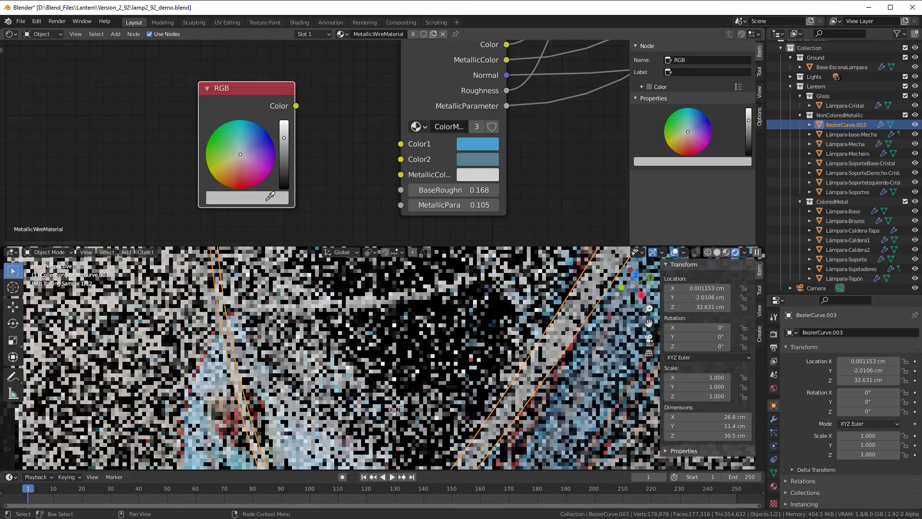
pyautogui.click(266, 200)
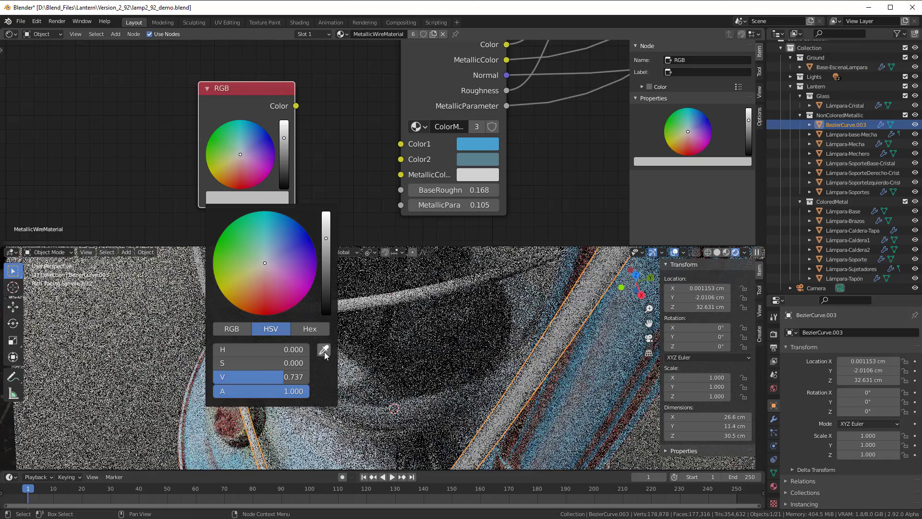
pyautogui.click(322, 351)
pyautogui.click(488, 170)
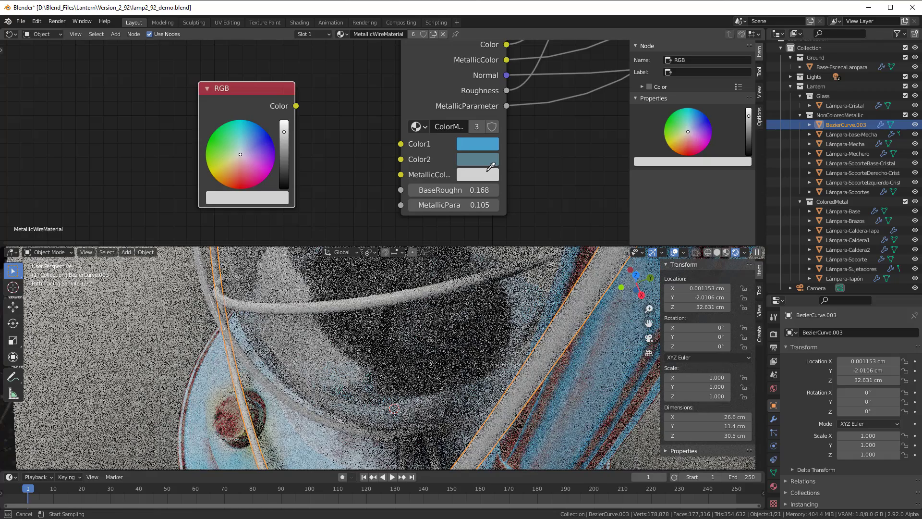
# Wire the RGB colour into ColorMaterial's MetallicColor, Color2 and Color1 inputs
pyautogui.moveTo(296, 106); pyautogui.dragTo(402, 179)
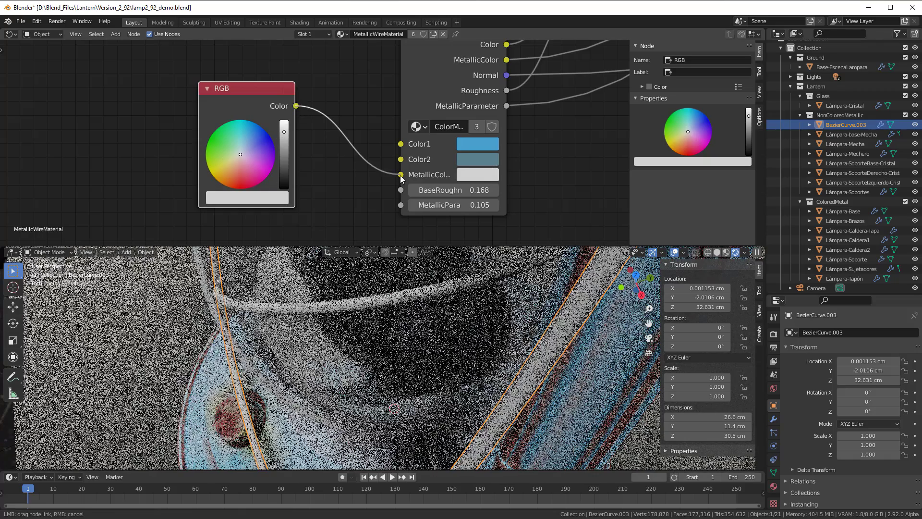
pyautogui.moveTo(306, 110); pyautogui.dragTo(402, 159)
pyautogui.moveTo(295, 105); pyautogui.dragTo(402, 144)
pyautogui.moveTo(255, 93); pyautogui.dragTo(309, 117)
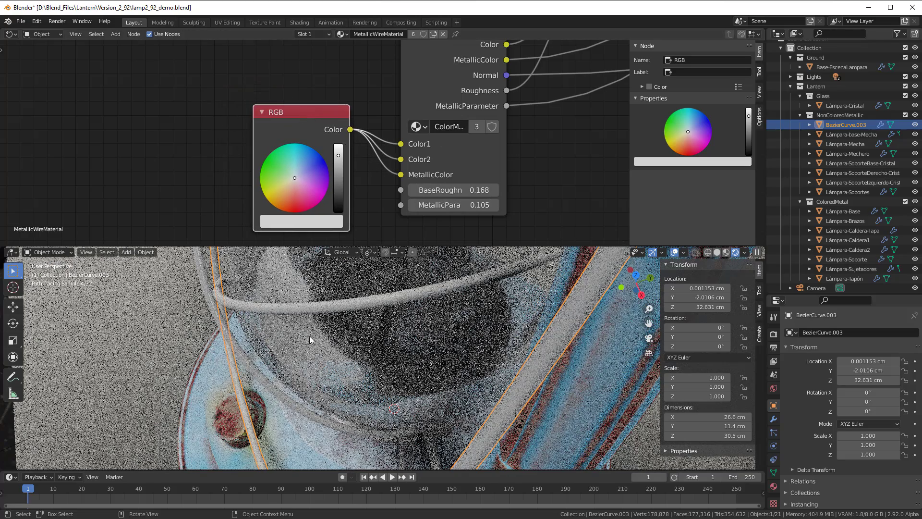
pyautogui.moveTo(310, 338)
pyautogui.mouseDown(button='middle')
pyautogui.moveTo(387, 327)
pyautogui.moveTo(400, 382)
pyautogui.moveTo(480, 331)
pyautogui.mouseUp(button='middle')
# Select the ground plane under the lantern and orbit in for a closer tilted view
pyautogui.click(496, 317)
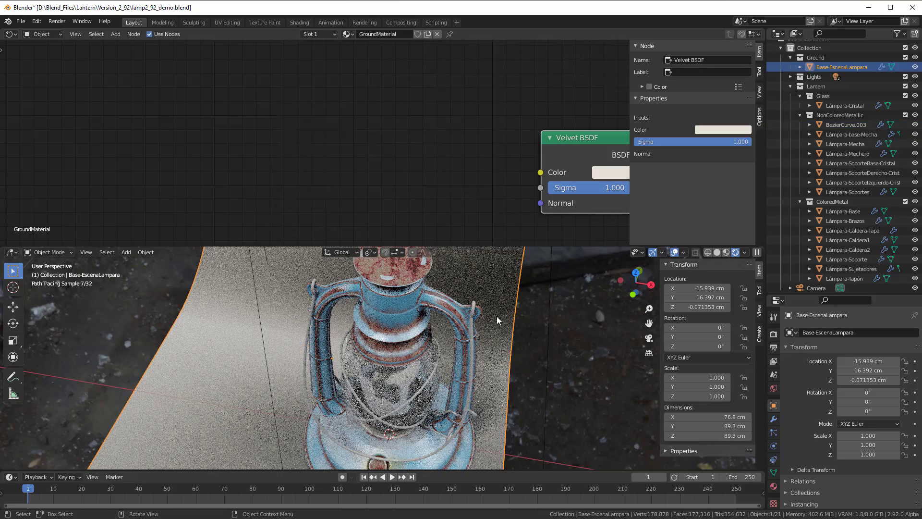
pyautogui.moveTo(486, 321)
pyautogui.mouseDown(button='middle')
pyautogui.moveTo(442, 331)
pyautogui.moveTo(476, 309)
pyautogui.mouseUp(button='middle')
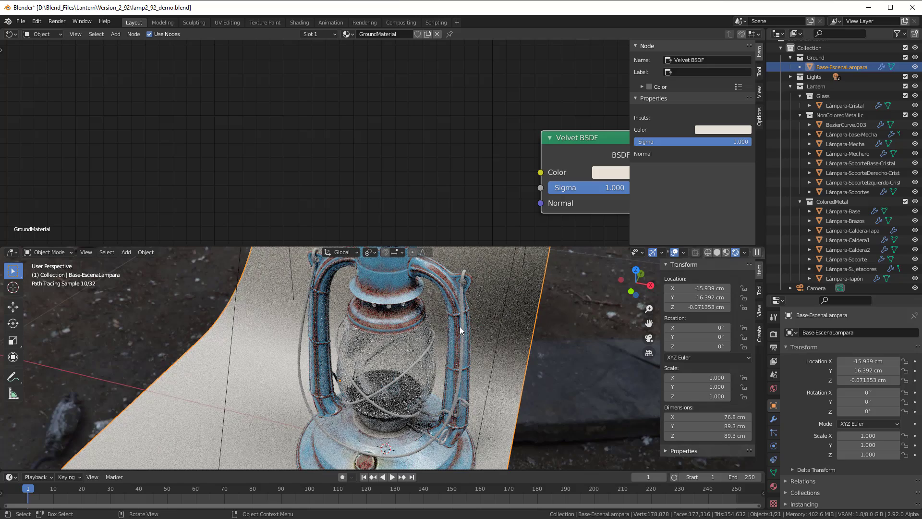
# Select the wire handle and frame its RustController and Bump nodes
pyautogui.click(464, 321)
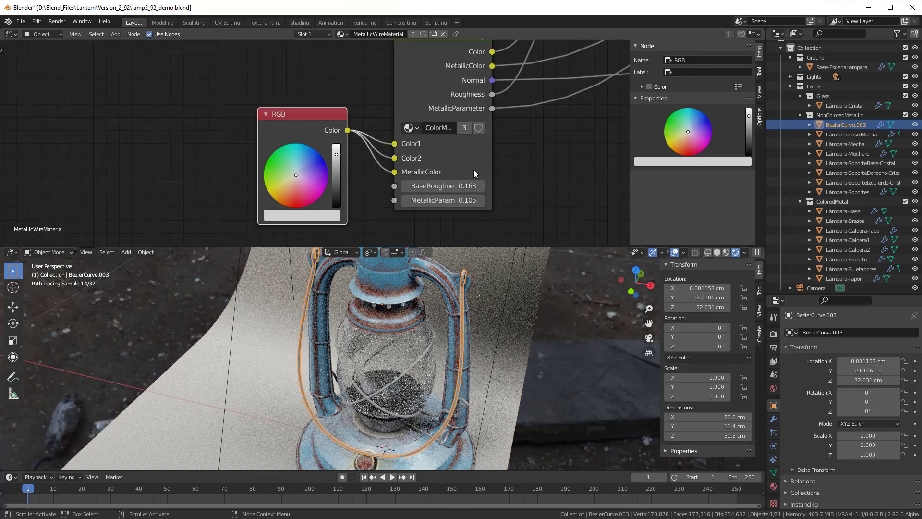
pyautogui.scroll(-7, 480, 170)
pyautogui.moveTo(474, 181); pyautogui.dragTo(107, 288, button='middle')
pyautogui.scroll(-3, 327, 93)
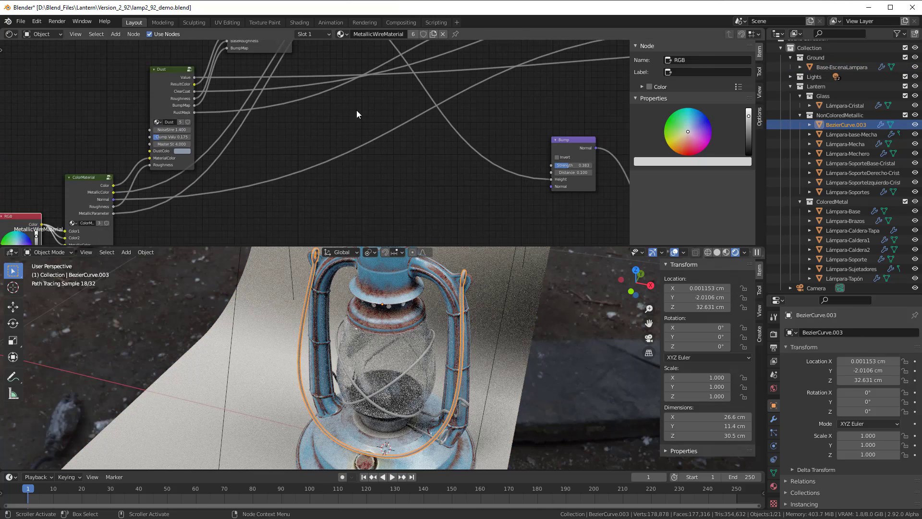
pyautogui.moveTo(390, 144); pyautogui.dragTo(229, 213, button='middle')
pyautogui.scroll(-3, 231, 140)
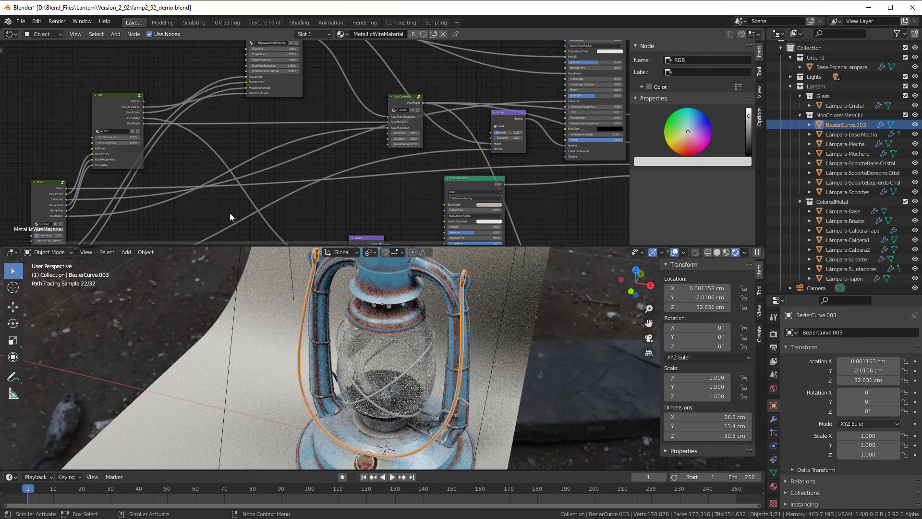
pyautogui.scroll(1, 336, 216)
pyautogui.scroll(1, 405, 177)
pyautogui.moveTo(406, 177); pyautogui.dragTo(268, 215, button='middle')
pyautogui.scroll(2, 290, 213)
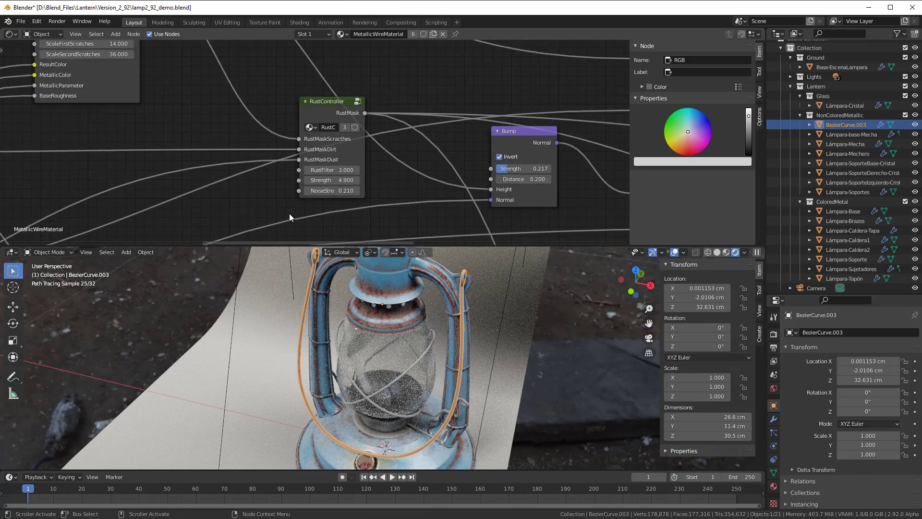
pyautogui.scroll(3, 454, 386)
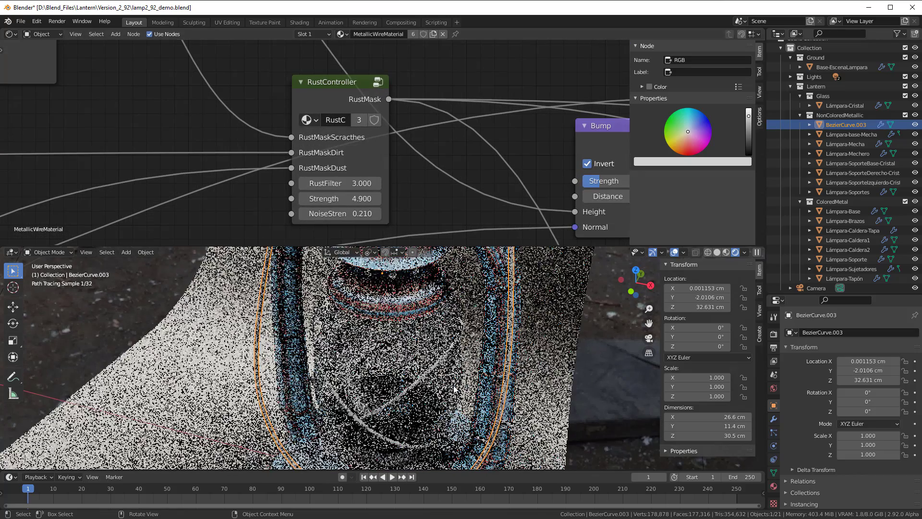
pyautogui.scroll(1, 456, 389)
pyautogui.keyDown('shift'); pyautogui.moveTo(455, 388); pyautogui.dragTo(382, 390, button='middle'); pyautogui.keyUp('shift')
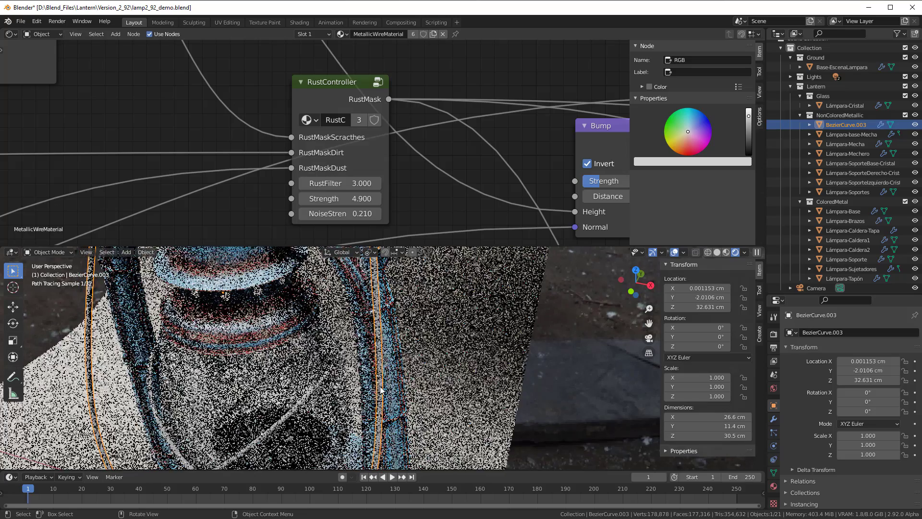
pyautogui.scroll(3, 381, 390)
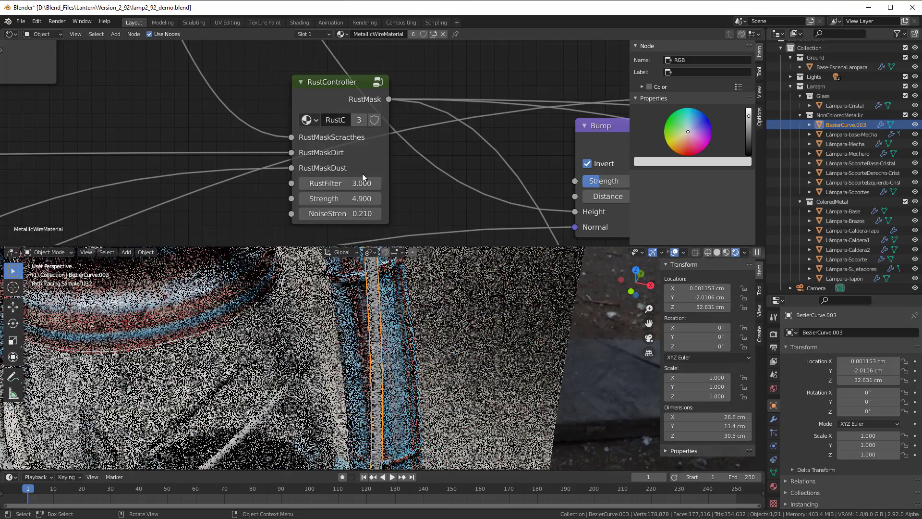
# Drop the wire's RustFilter to 0.700, then select the lantern arms Lámpara-Brazos
pyautogui.moveTo(359, 182); pyautogui.dragTo(343, 185)
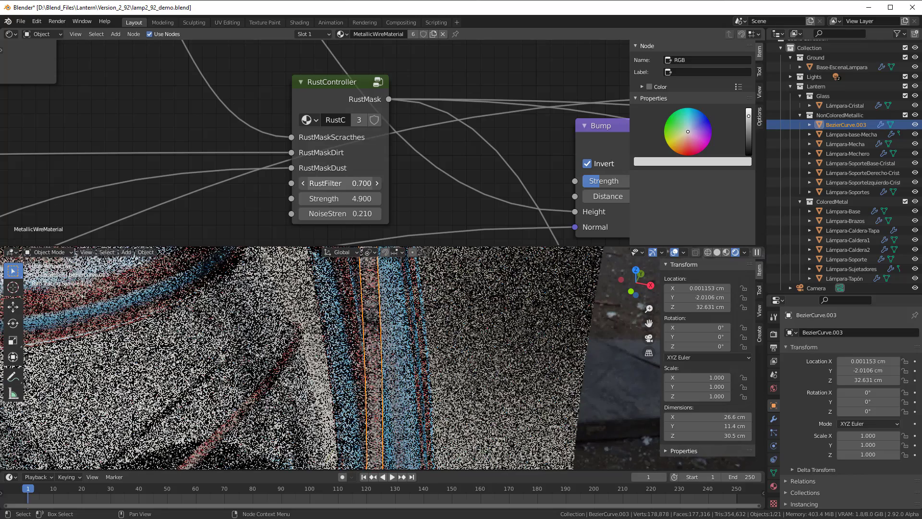
pyautogui.scroll(-2, 361, 336)
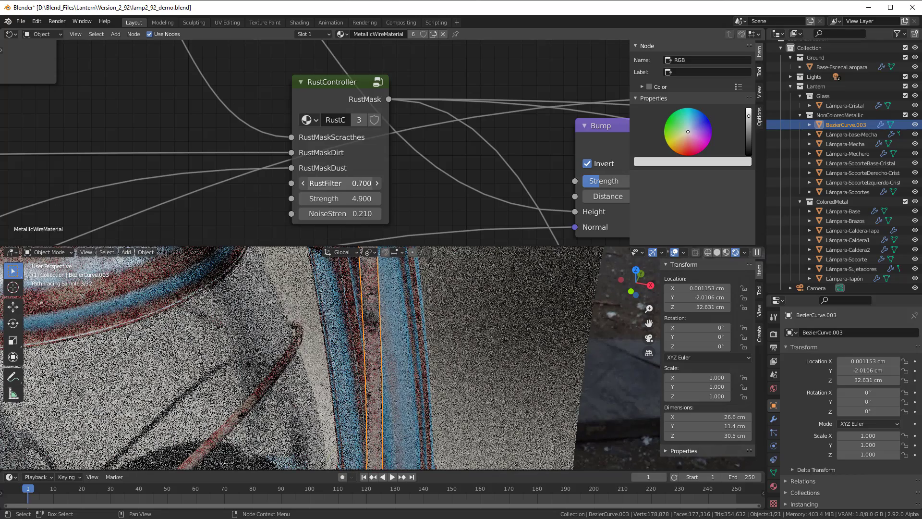
pyautogui.scroll(3, 361, 337)
pyautogui.scroll(-3, 361, 337)
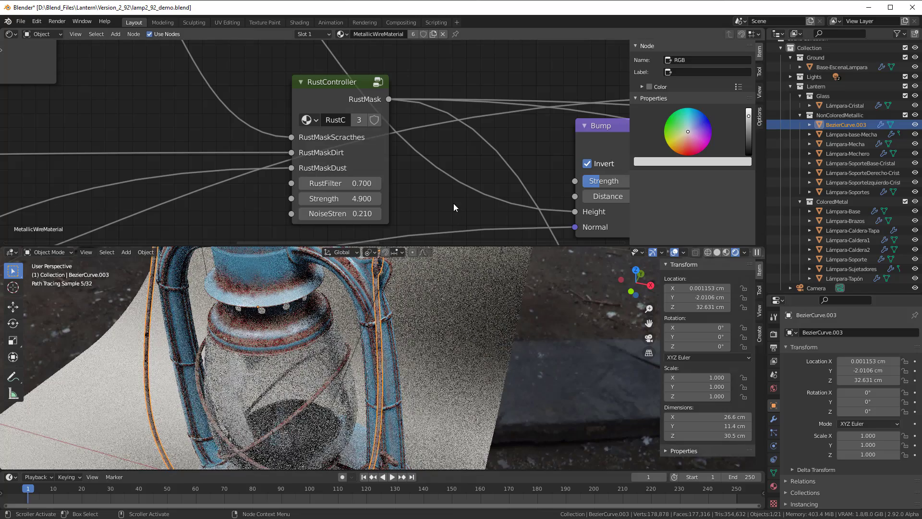
pyautogui.click(395, 366)
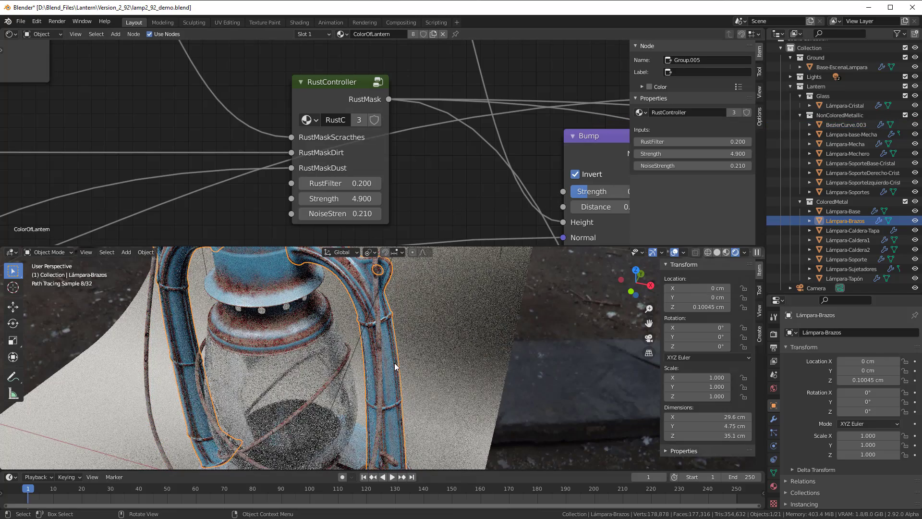
# Browse the arms' ColorOfLantern nodes, nudge the Fuel node, then reselect the BezierCurve.003 wire
pyautogui.scroll(2, 395, 366)
pyautogui.scroll(-4, 413, 369)
pyautogui.scroll(6, 444, 351)
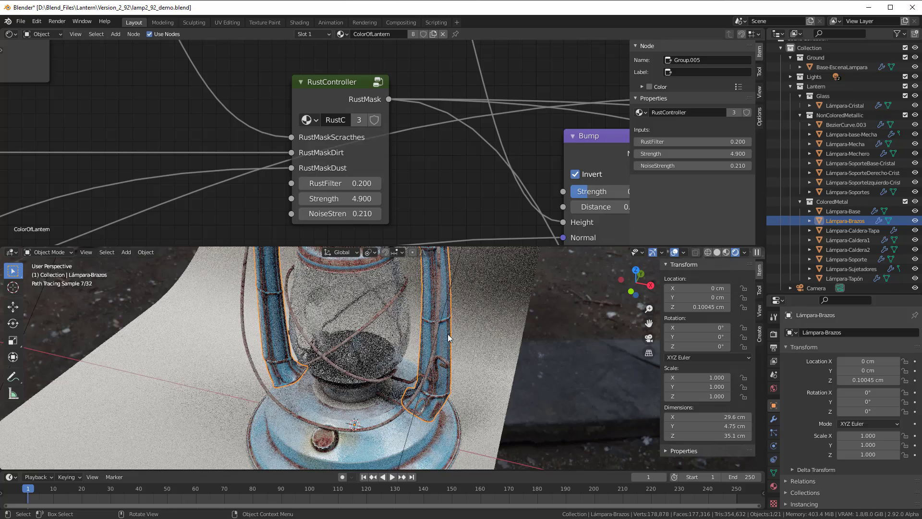
pyautogui.scroll(3, 433, 358)
pyautogui.scroll(-2, 434, 142)
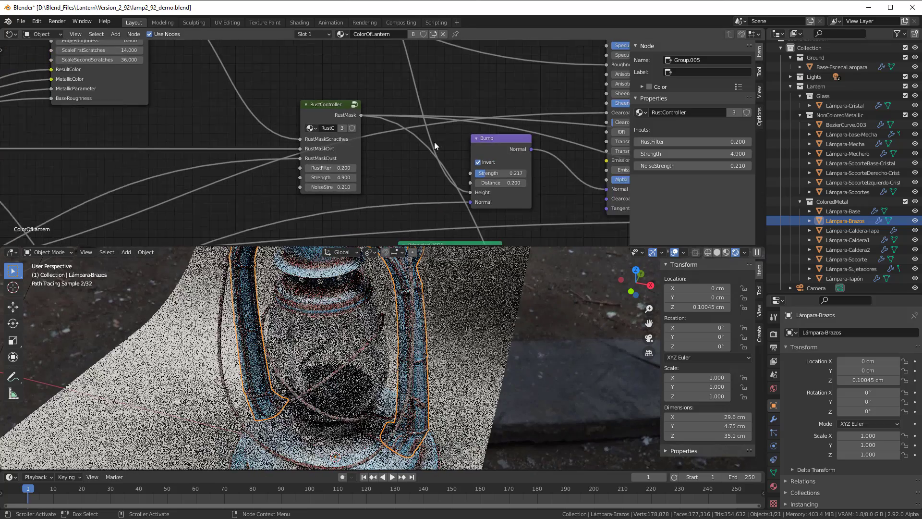
pyautogui.moveTo(434, 142); pyautogui.dragTo(362, 42, button='middle')
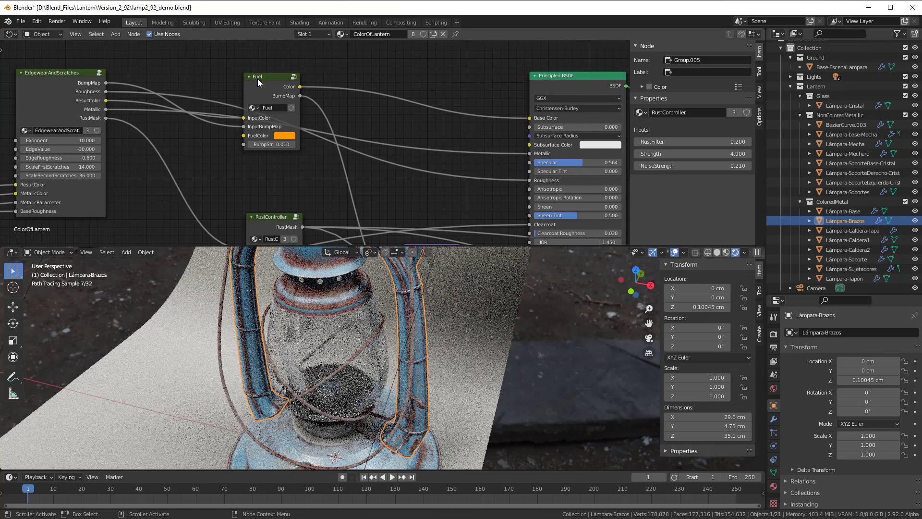
pyautogui.moveTo(257, 79); pyautogui.dragTo(273, 91)
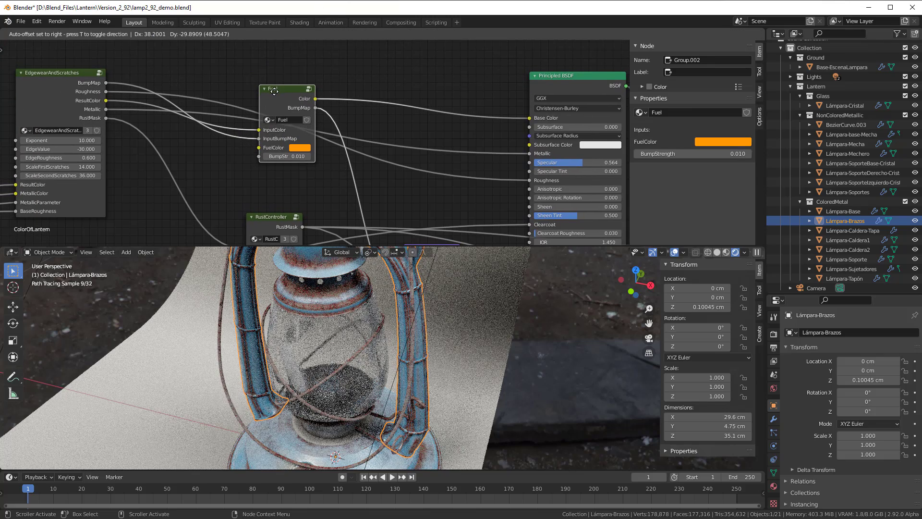
pyautogui.click(408, 364)
pyautogui.moveTo(324, 188); pyautogui.dragTo(238, 139, button='middle')
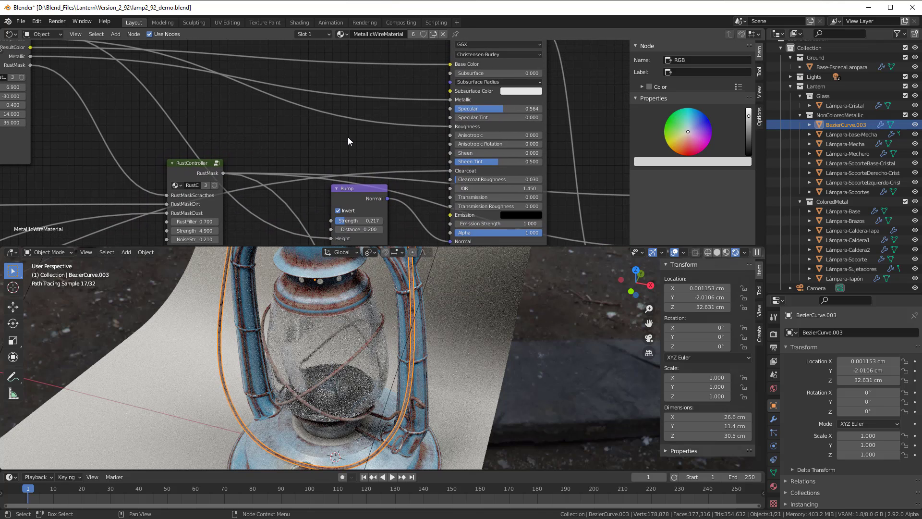
# Disconnect the Principled BSDF Metallic input and set Metallic to 1.0
pyautogui.moveTo(348, 138); pyautogui.dragTo(326, 164, button='middle')
pyautogui.scroll(1, 324, 164)
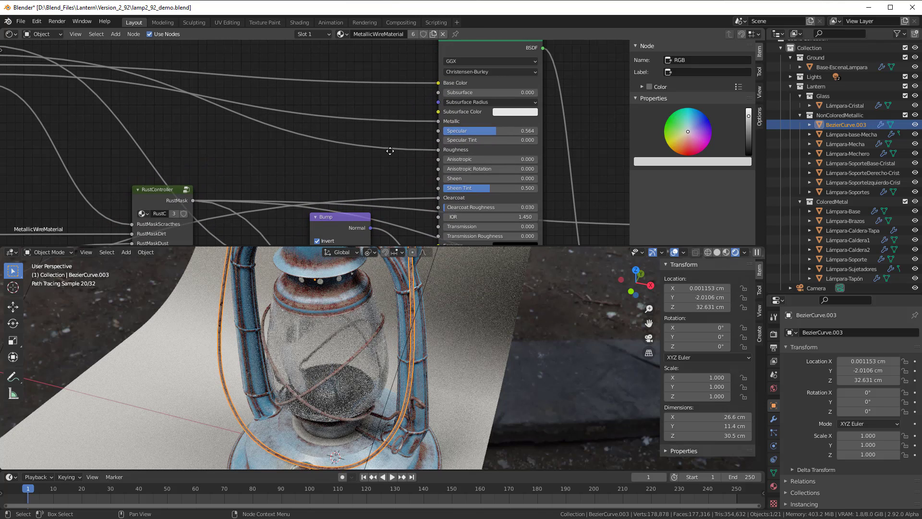
pyautogui.moveTo(390, 152); pyautogui.dragTo(411, 172, button='middle')
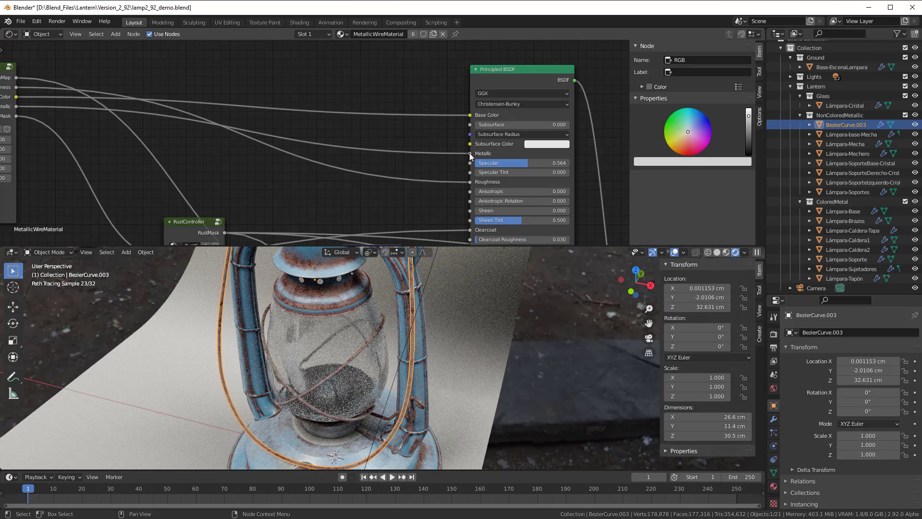
pyautogui.moveTo(468, 152); pyautogui.dragTo(375, 149)
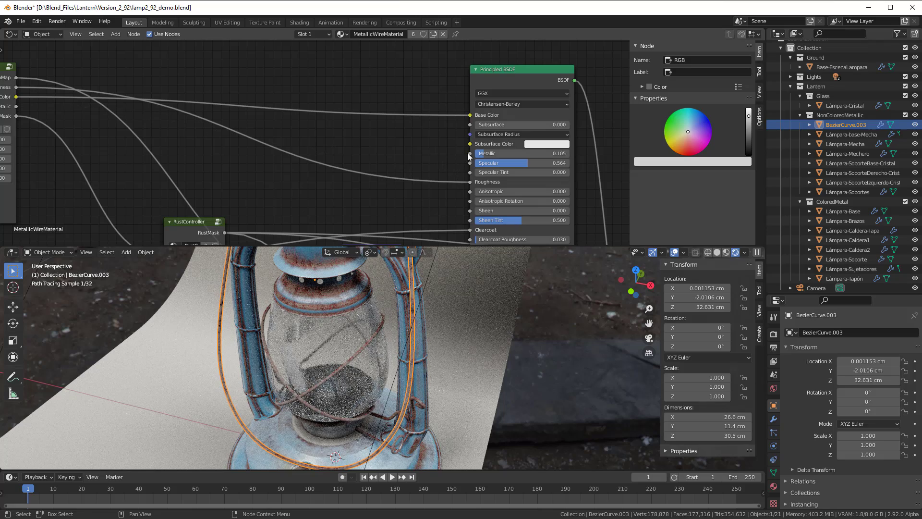
pyautogui.moveTo(500, 154); pyautogui.dragTo(584, 154)
# Lower the wire's Edgewear EdgeRoughness from 0.4 to 0.2, then reselect the lantern arms
pyautogui.scroll(-4, 332, 160)
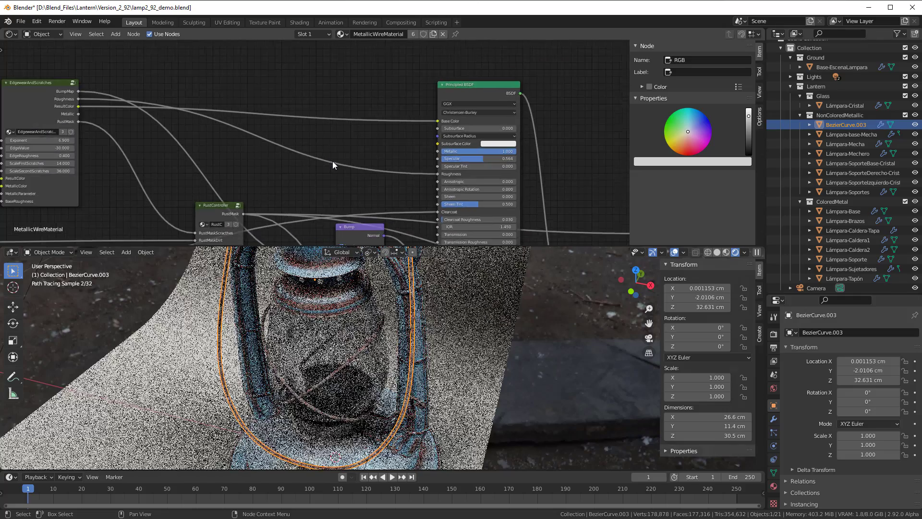
pyautogui.moveTo(333, 161); pyautogui.dragTo(349, 125, button='middle')
pyautogui.scroll(2, 214, 135)
pyautogui.moveTo(203, 140); pyautogui.dragTo(412, 127, button='middle')
pyautogui.scroll(3, 394, 131)
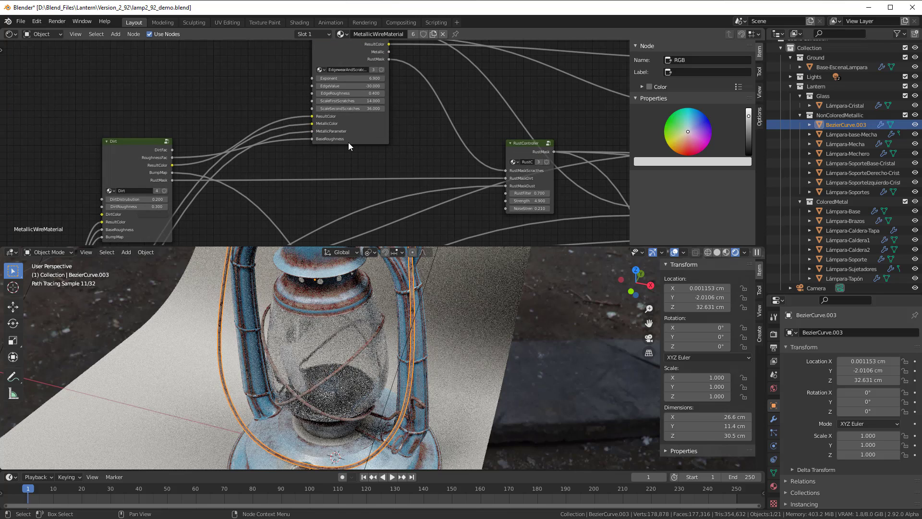
pyautogui.scroll(1, 337, 153)
pyautogui.moveTo(338, 154); pyautogui.dragTo(341, 193, button='middle')
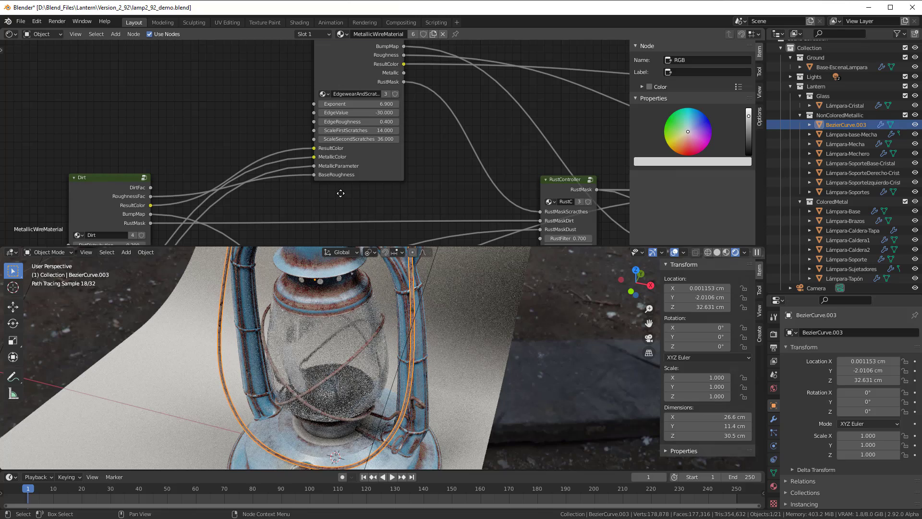
pyautogui.scroll(1, 342, 194)
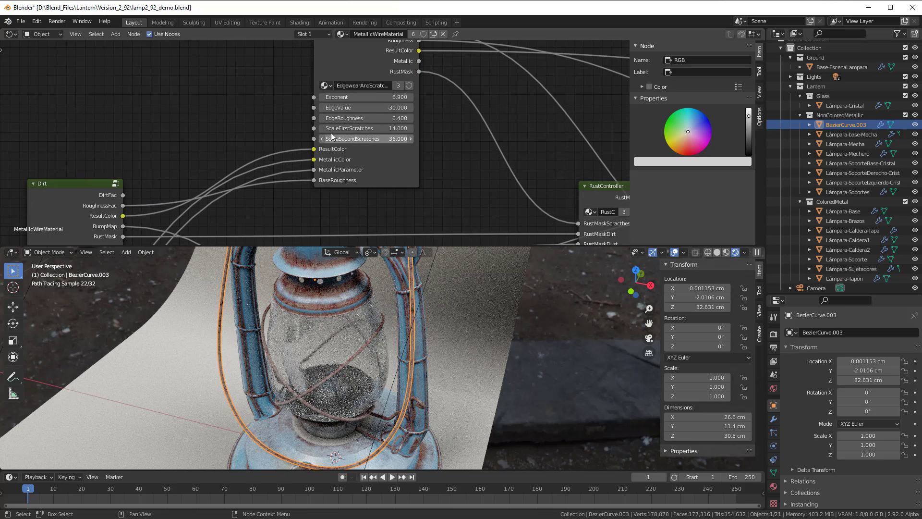
pyautogui.click(321, 118)
pyautogui.click(321, 117)
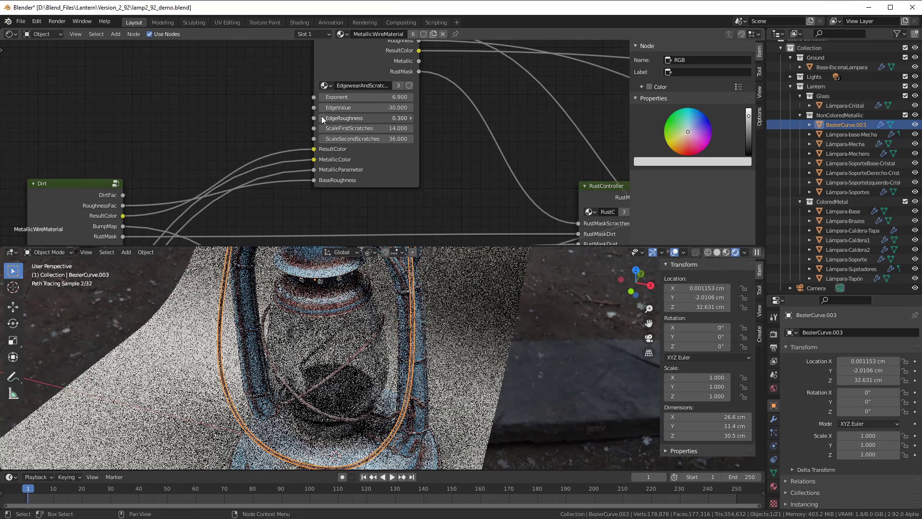
pyautogui.click(425, 335)
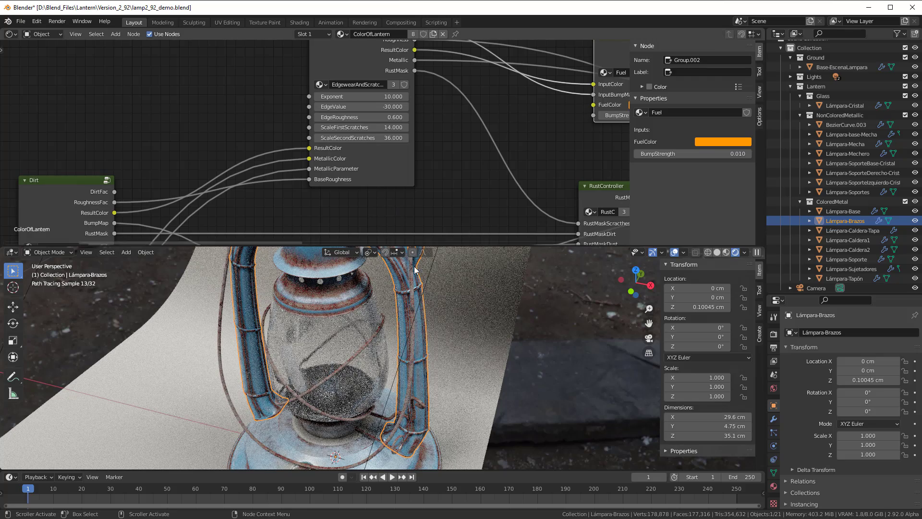
# Select the wick base Lámpara-base-Mecha and frame its MetallicMaterial RustController node
pyautogui.scroll(-5, 448, 344)
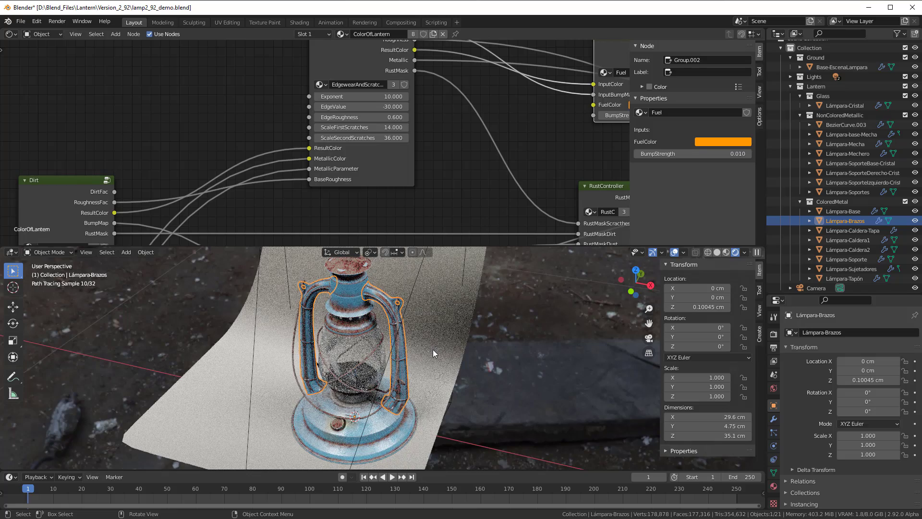
pyautogui.click(433, 349)
pyautogui.scroll(5, 448, 330)
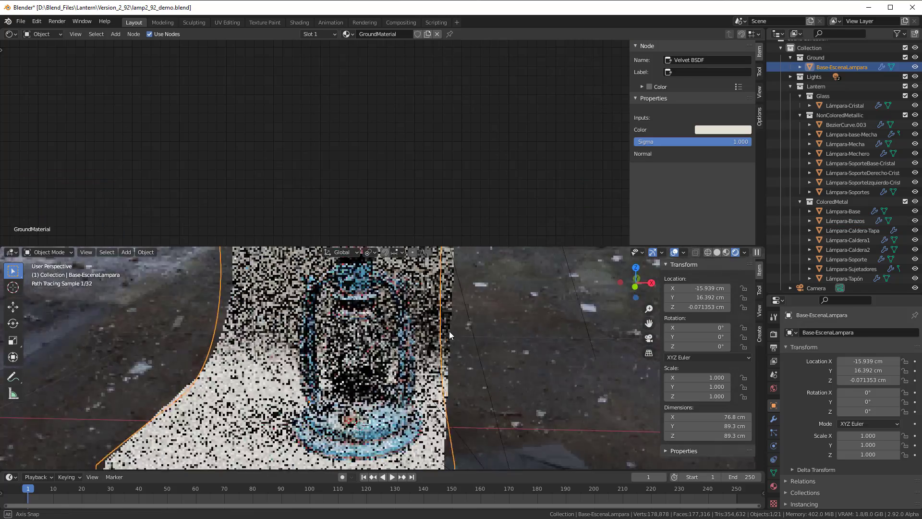
pyautogui.scroll(2, 444, 347)
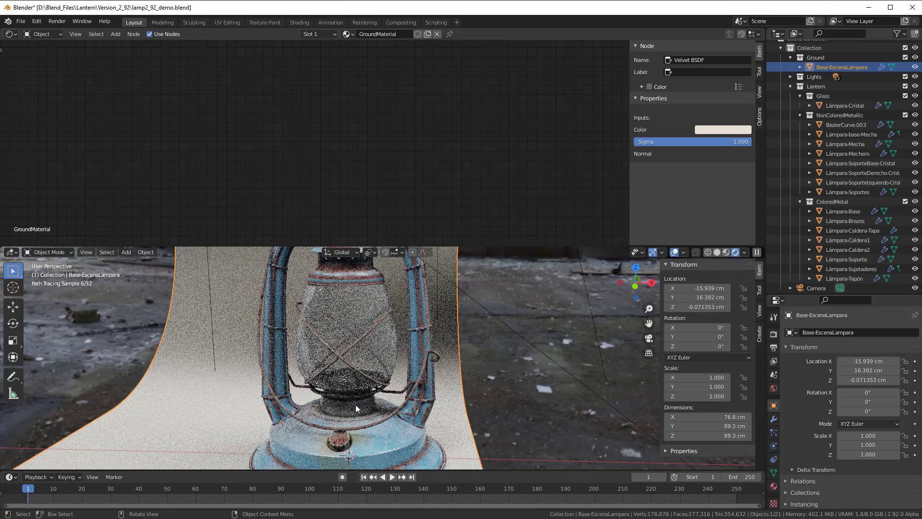
pyautogui.click(355, 404)
pyautogui.moveTo(458, 145); pyautogui.dragTo(218, 70, button='middle')
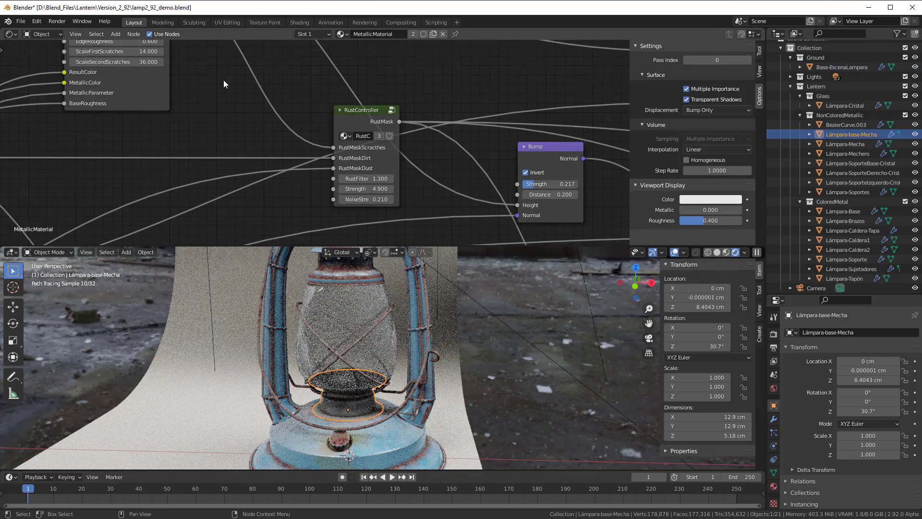
# Drop the MetallicMaterial RustFilter to 0.200, then launch the final F12 render
pyautogui.scroll(2, 288, 134)
pyautogui.scroll(3, 314, 354)
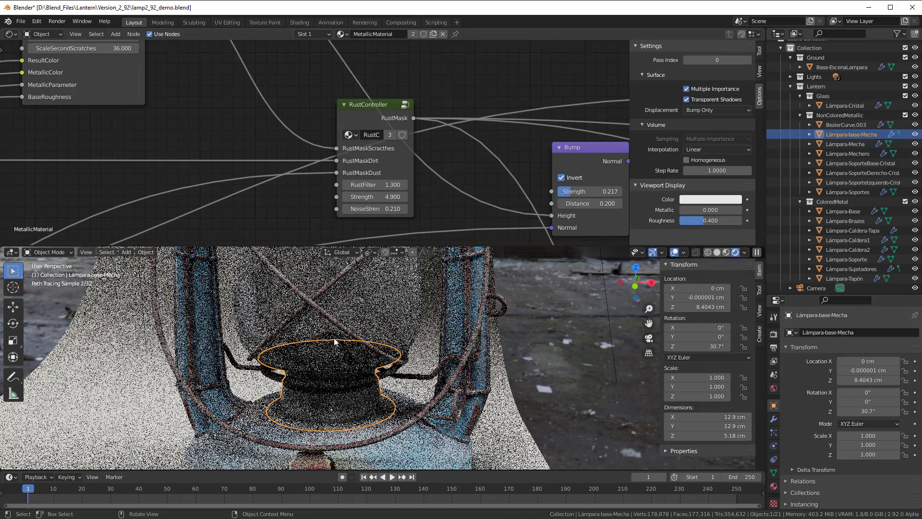
pyautogui.moveTo(375, 185)
pyautogui.mouseDown()
pyautogui.moveTo(347, 184)
pyautogui.moveTo(357, 184)
pyautogui.mouseUp()
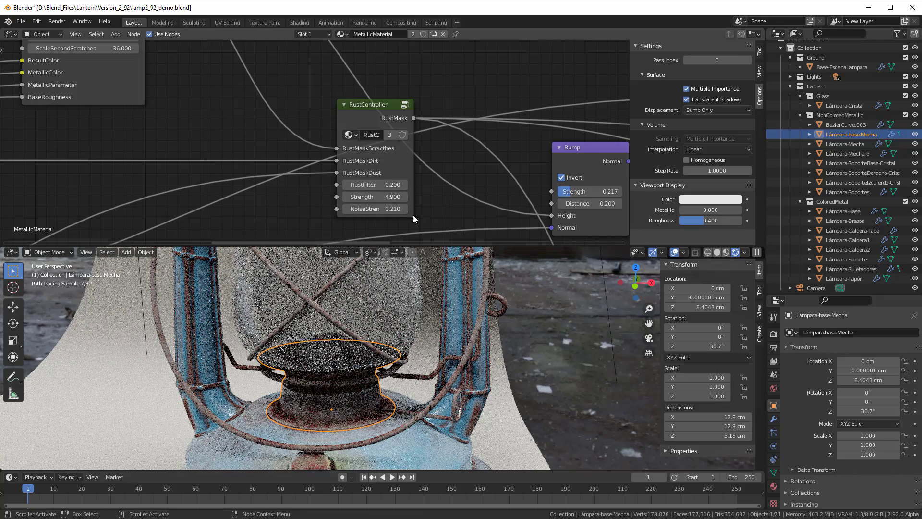
pyautogui.moveTo(399, 370); pyautogui.dragTo(406, 377, button='middle')
pyautogui.press('F12')
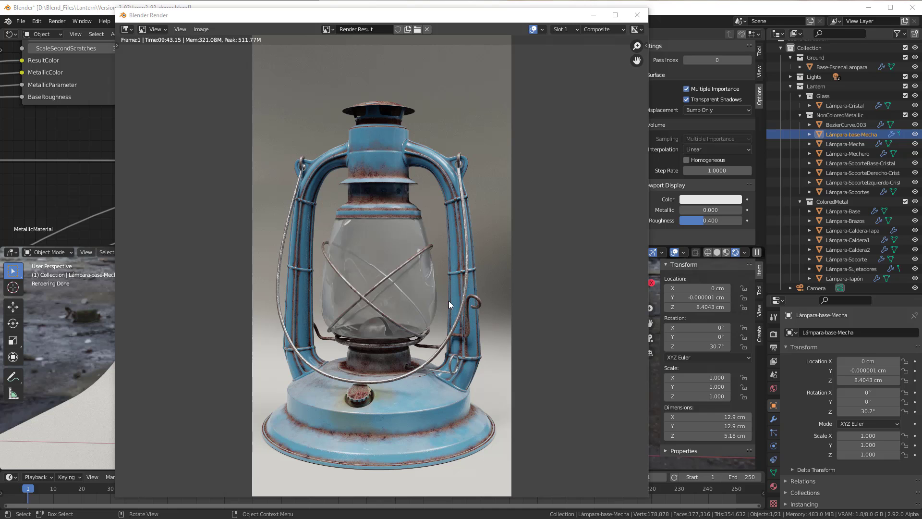
# Zoom into the finished lantern render to inspect the rust streaks, glass chimney and wire handle, then zoom back out
pyautogui.scroll(4, 449, 300)
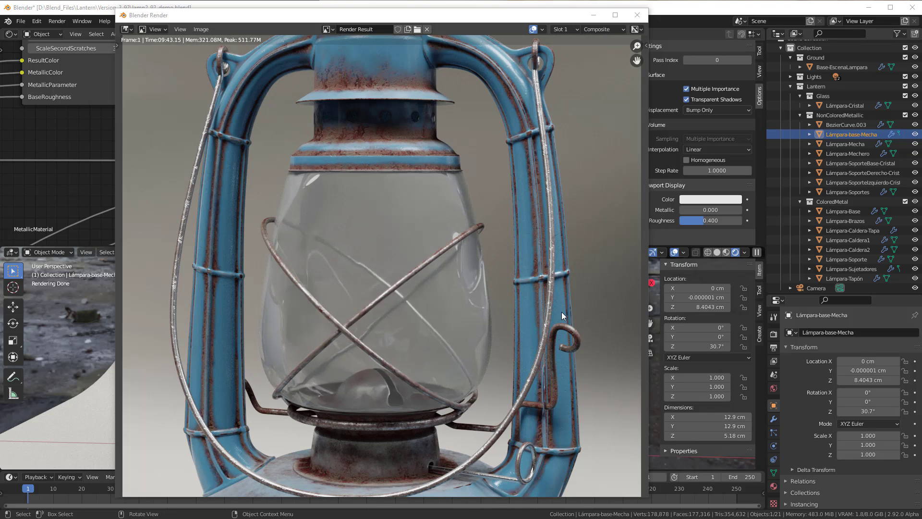
pyautogui.scroll(2, 553, 336)
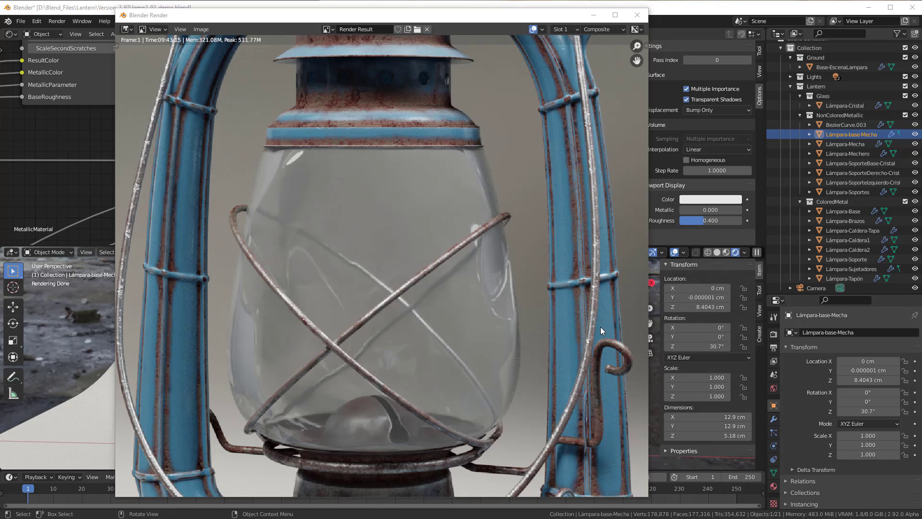
pyautogui.scroll(-1, 601, 328)
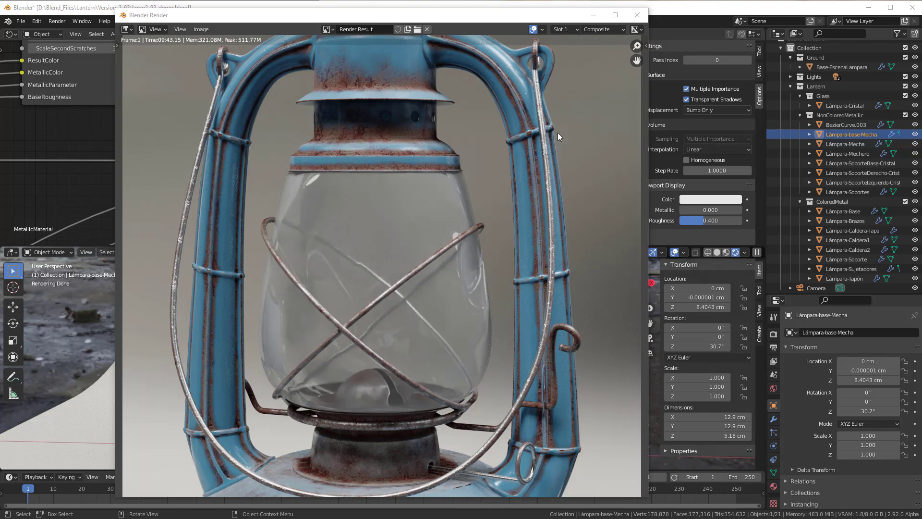